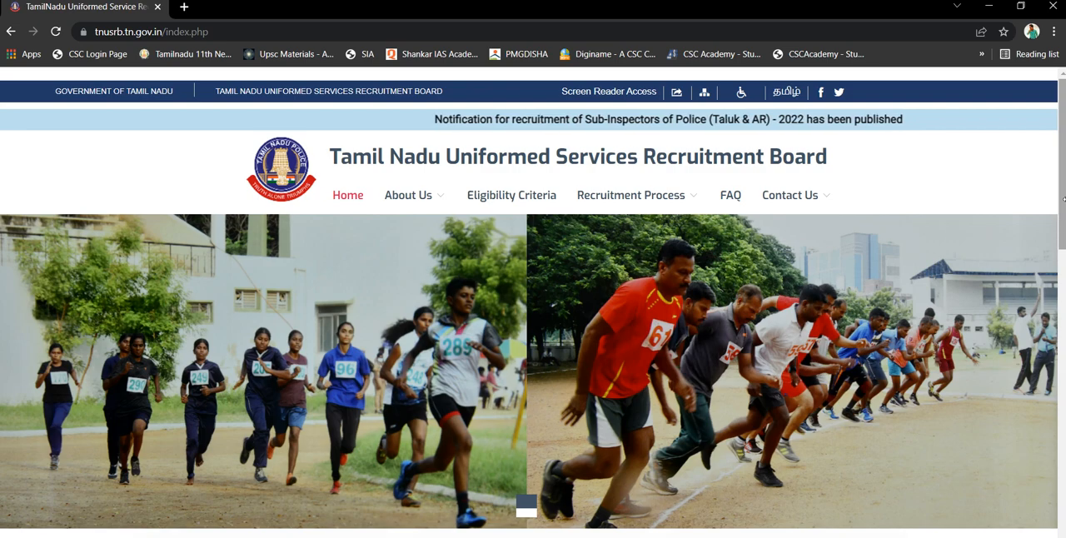
Search Google for tnusrb in a new tab and open the official Tamil Nadu Uniformed Services Recruitment Board website
{"action": "mouse_move", "coordinate": [1060, 211]}
{"action": "left_mouse_down"}
{"action": "mouse_move", "coordinate": [1063, 239]}
{"action": "mouse_move", "coordinate": [1063, 225]}
{"action": "left_mouse_up"}
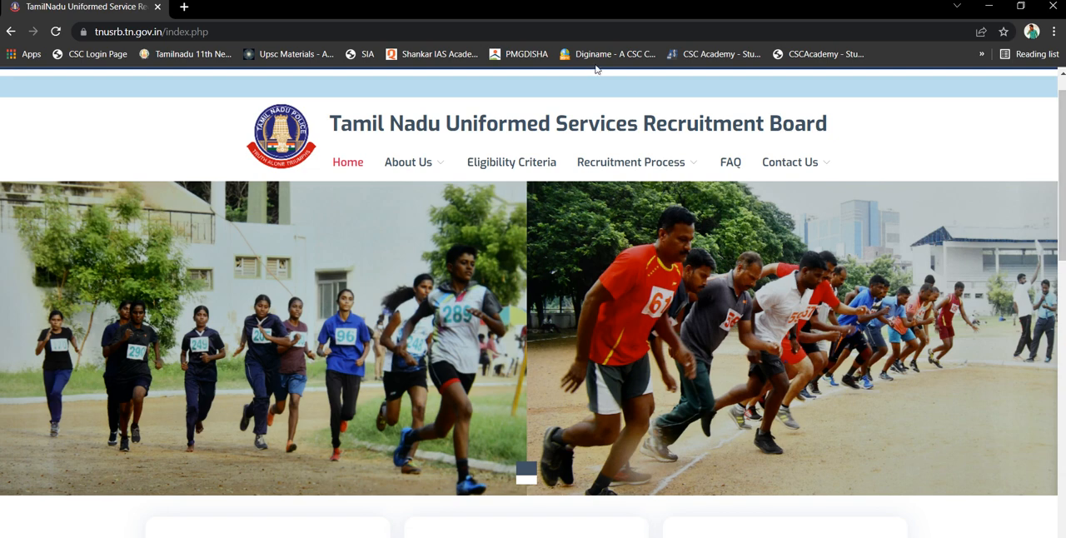
{"action": "left_click", "coordinate": [185, 8]}
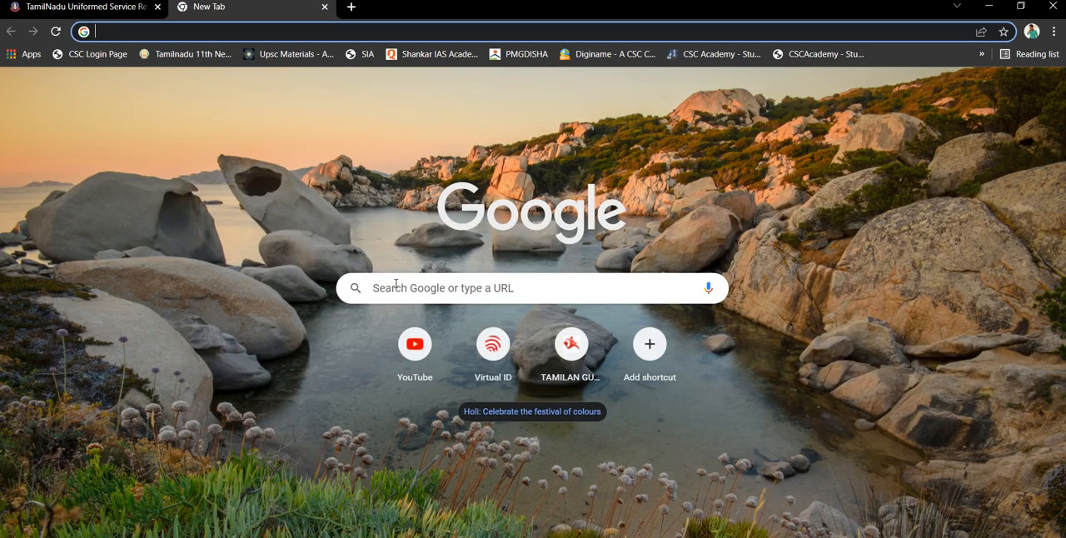
{"action": "left_click", "coordinate": [395, 284]}
{"action": "type", "text": "T"}
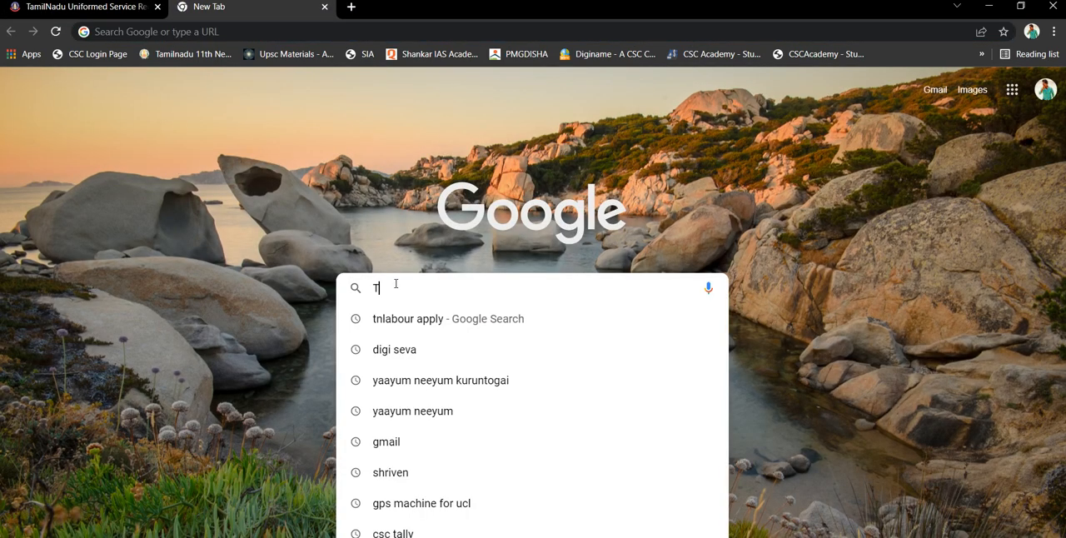
{"action": "type", "text": "N"}
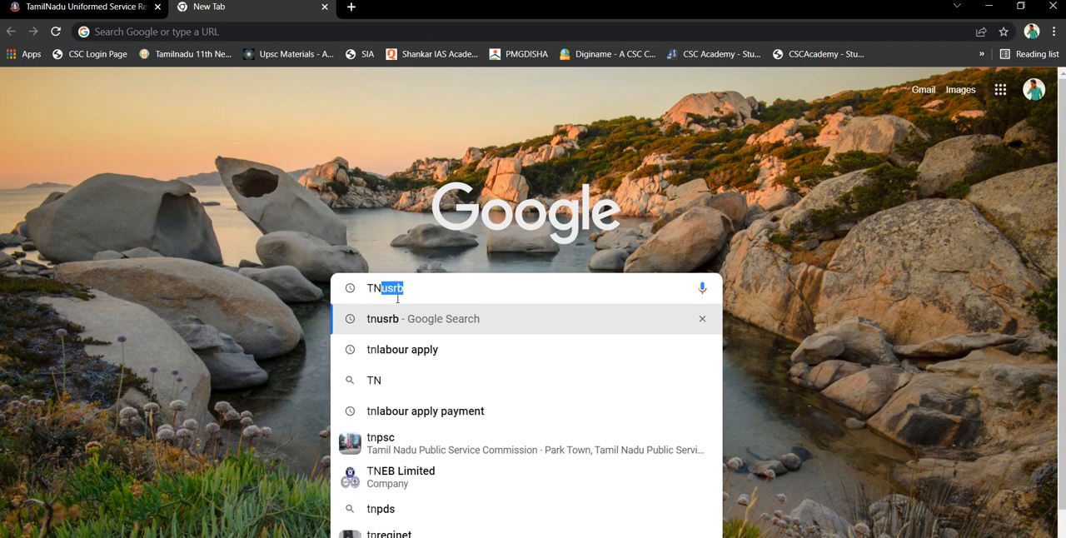
{"action": "left_click", "coordinate": [398, 318]}
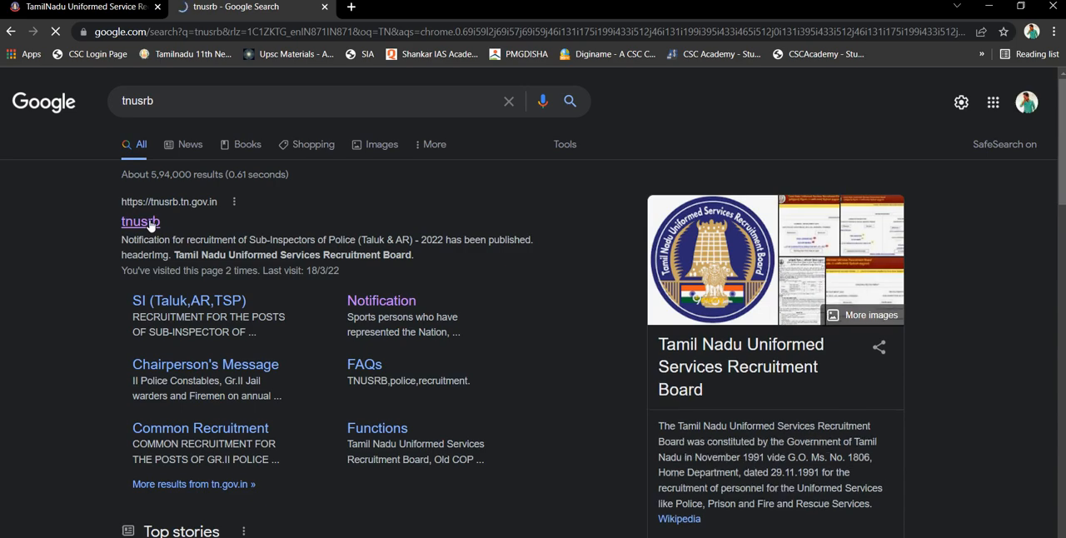
{"action": "left_click", "coordinate": [142, 222]}
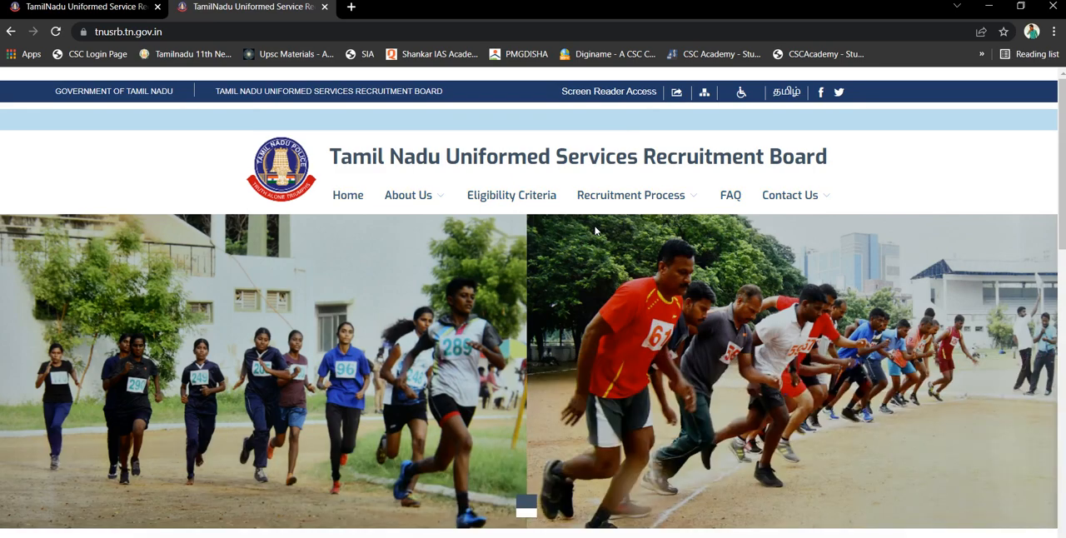
Open the Notification for the Sub-Inspectors of Police (Taluk & AR) 2022 recruitment and read through to its end
{"action": "left_click_drag", "start_coordinate": [1062, 234], "coordinate": [1060, 337]}
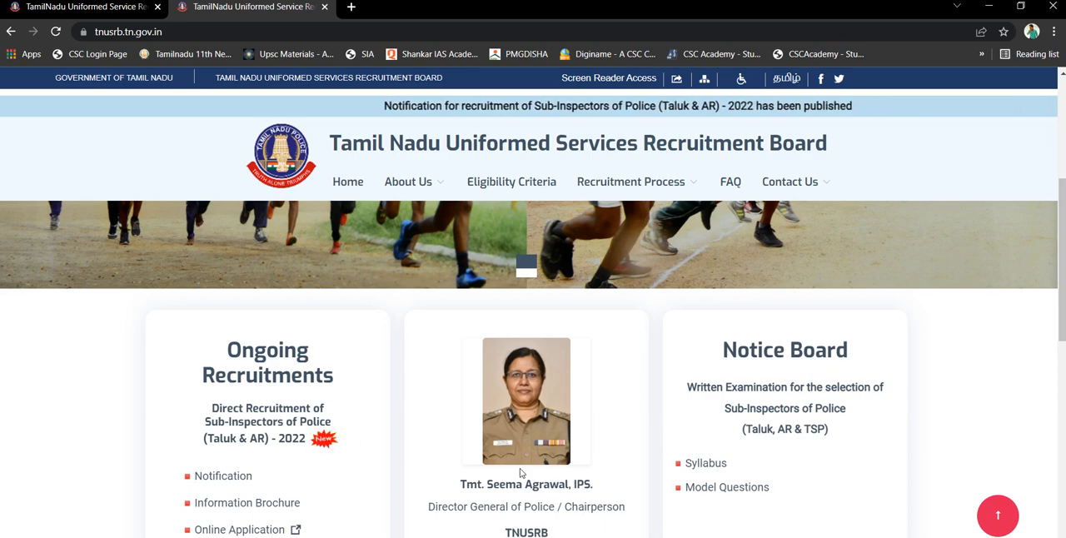
{"action": "left_click_drag", "start_coordinate": [1063, 315], "coordinate": [1063, 330]}
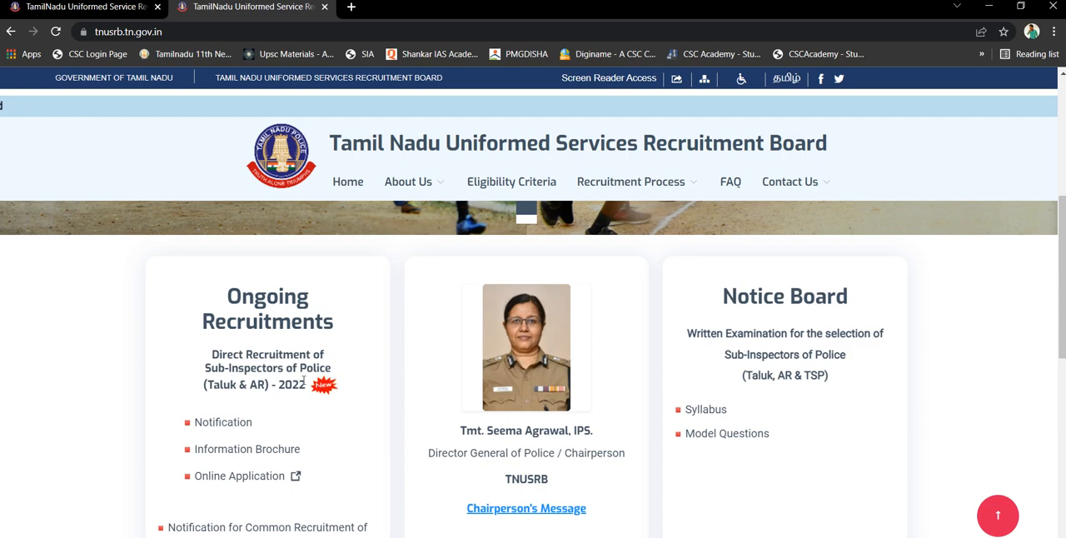
{"action": "left_click", "coordinate": [223, 423]}
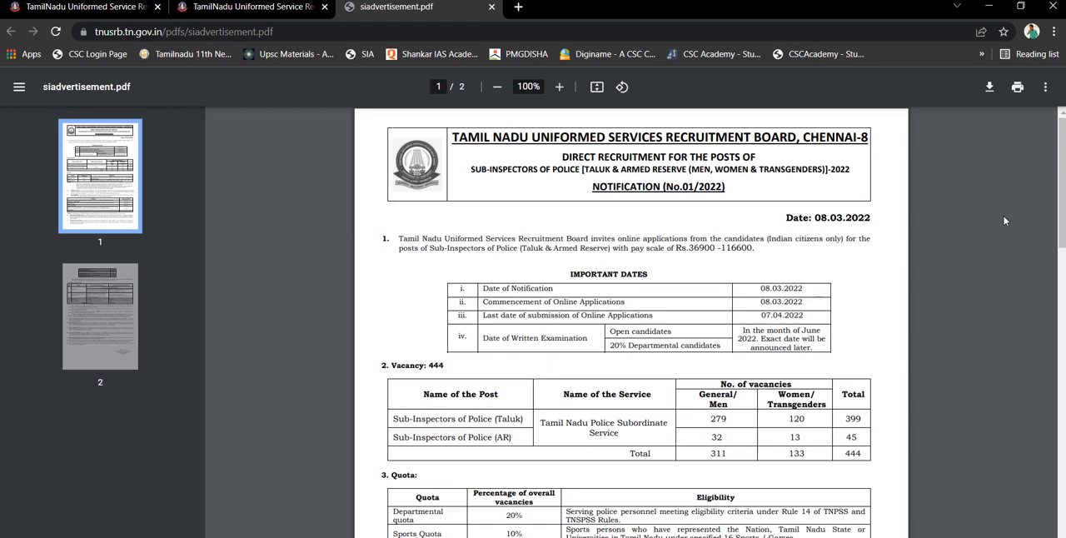
{"action": "left_click_drag", "start_coordinate": [1063, 237], "coordinate": [1063, 266]}
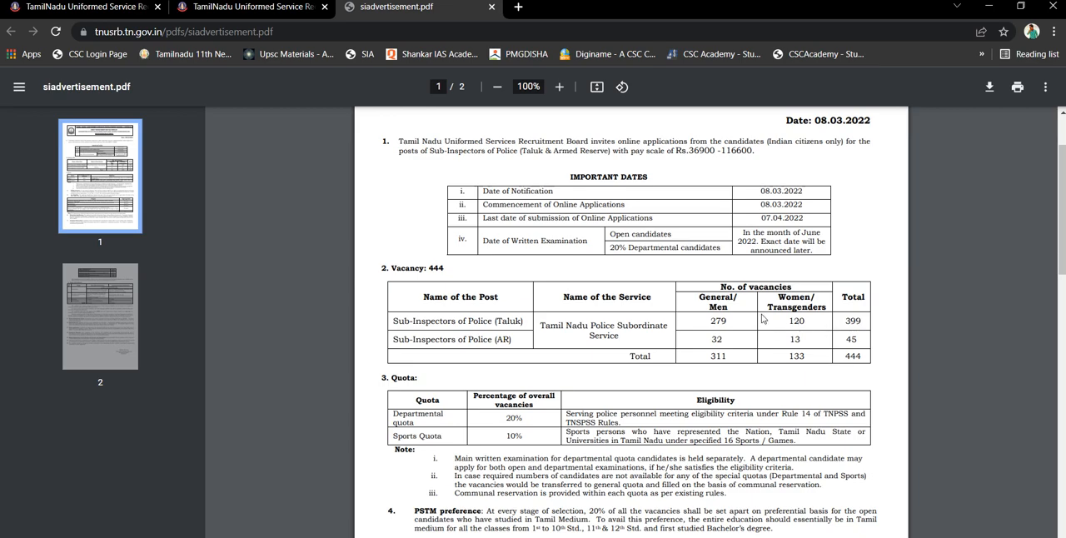
{"action": "left_click_drag", "start_coordinate": [1062, 271], "coordinate": [1061, 407]}
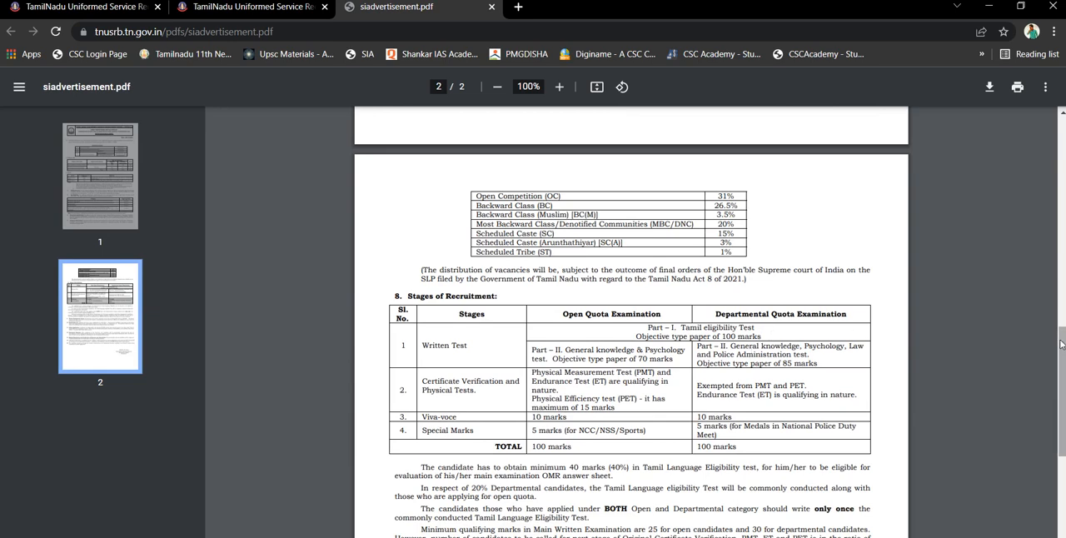
{"action": "left_click_drag", "start_coordinate": [1061, 344], "coordinate": [1062, 436]}
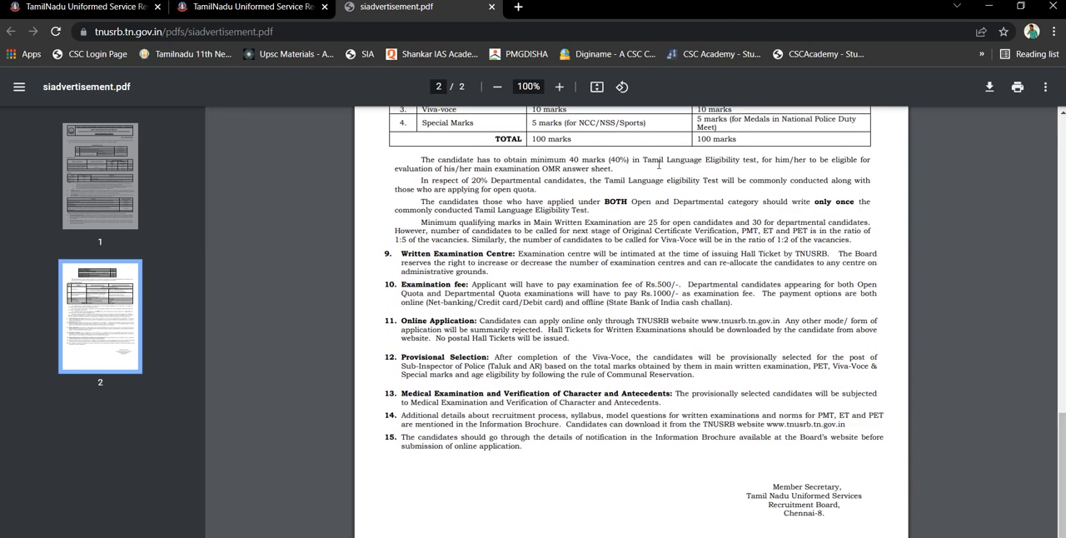
Return to the recruitment board's home page and open the Information Brochure for the Sub-Inspectors of Police recruitment
{"action": "left_click", "coordinate": [246, 10]}
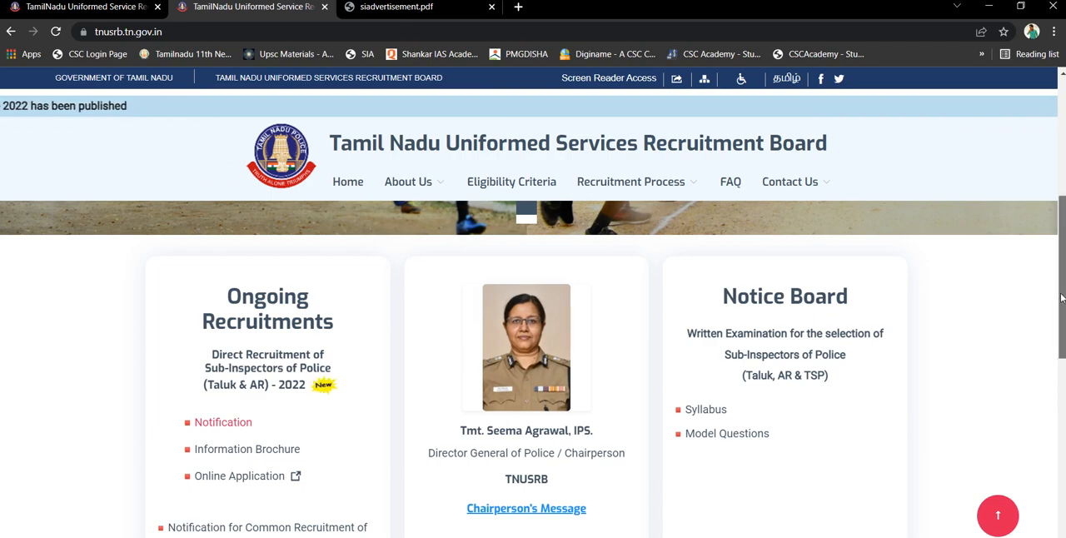
{"action": "left_click_drag", "start_coordinate": [1058, 291], "coordinate": [1063, 312]}
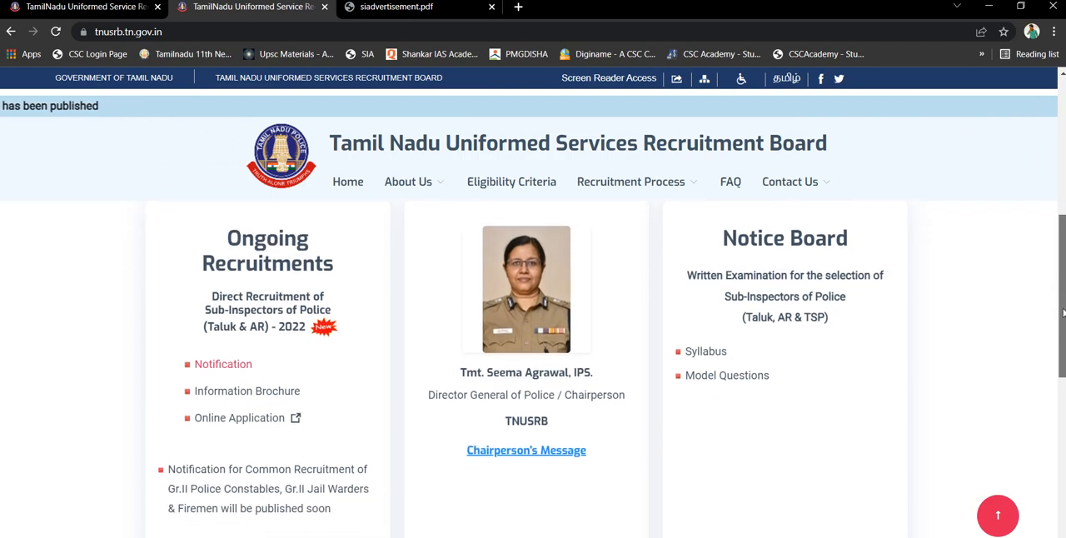
{"action": "left_click", "coordinate": [258, 389]}
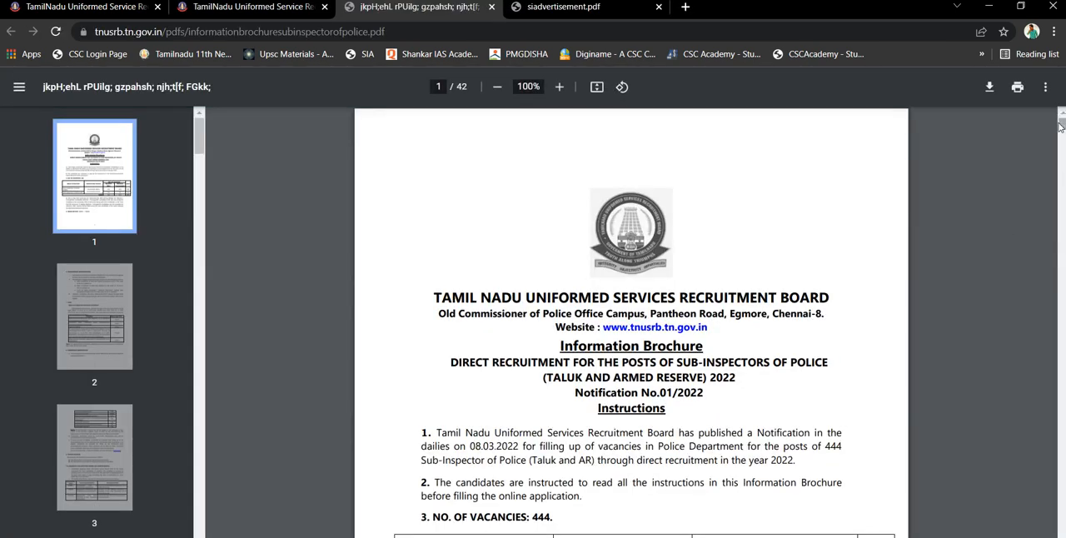
Examine the 20% PSTM Preference section on page 4 of the brochure, highlighting "first studied Bachelor's Degree"
{"action": "left_click_drag", "start_coordinate": [1060, 123], "coordinate": [1062, 162]}
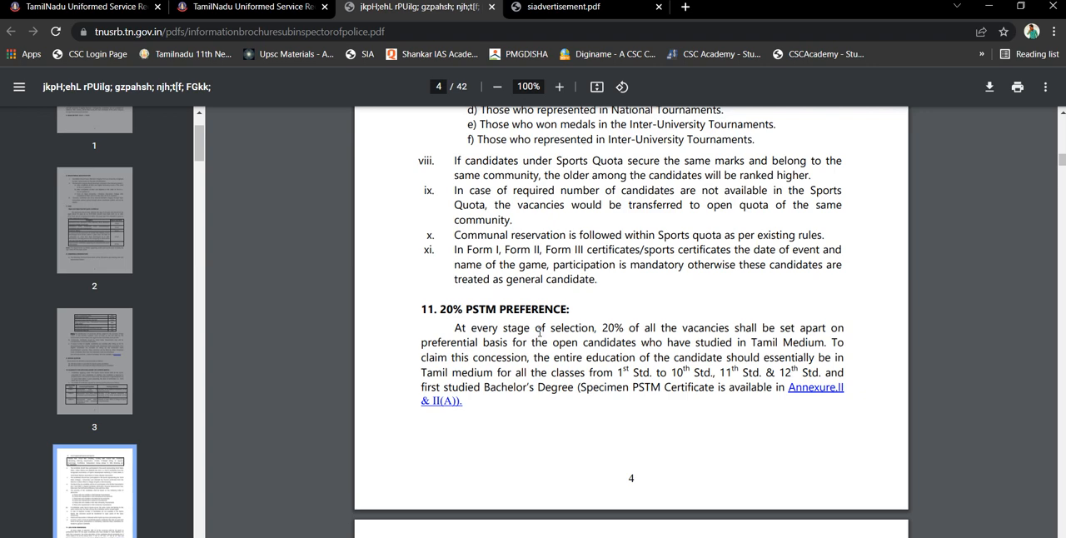
{"action": "triple_click", "coordinate": [484, 389]}
{"action": "left_click", "coordinate": [538, 389]}
{"action": "double_click", "coordinate": [518, 390]}
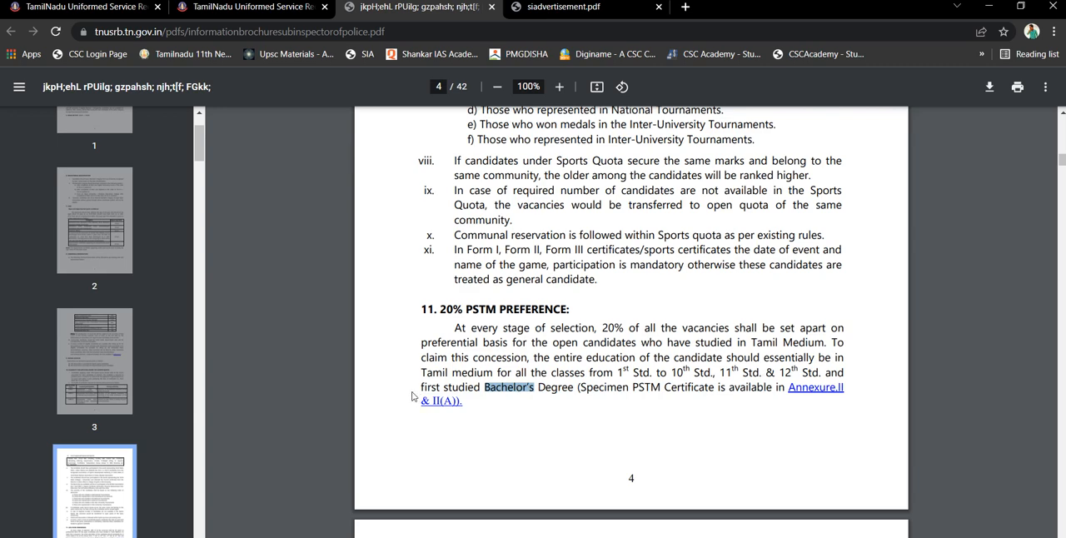
{"action": "left_click_drag", "start_coordinate": [422, 391], "coordinate": [577, 388]}
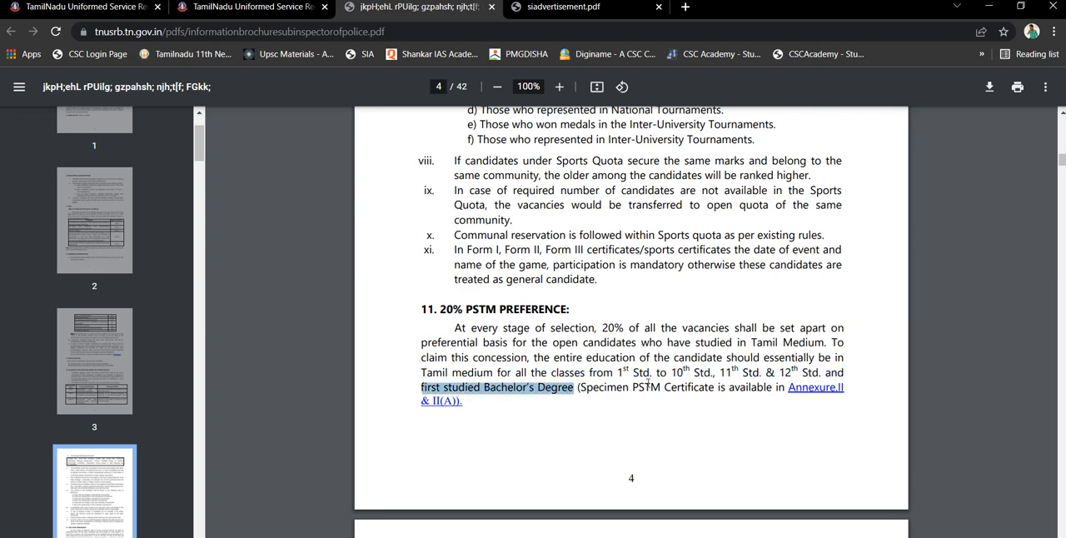
{"action": "left_click", "coordinate": [796, 345]}
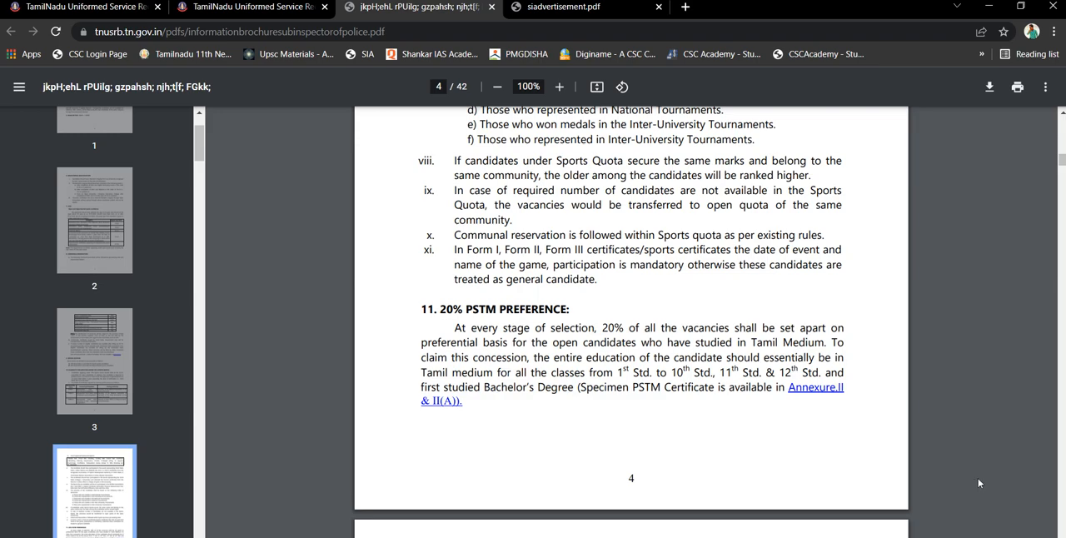
Read the brochure's sections on concessions for special categories and transgender candidates
{"action": "scroll", "coordinate": [975, 481], "scroll_direction": "down", "scroll_amount": 4}
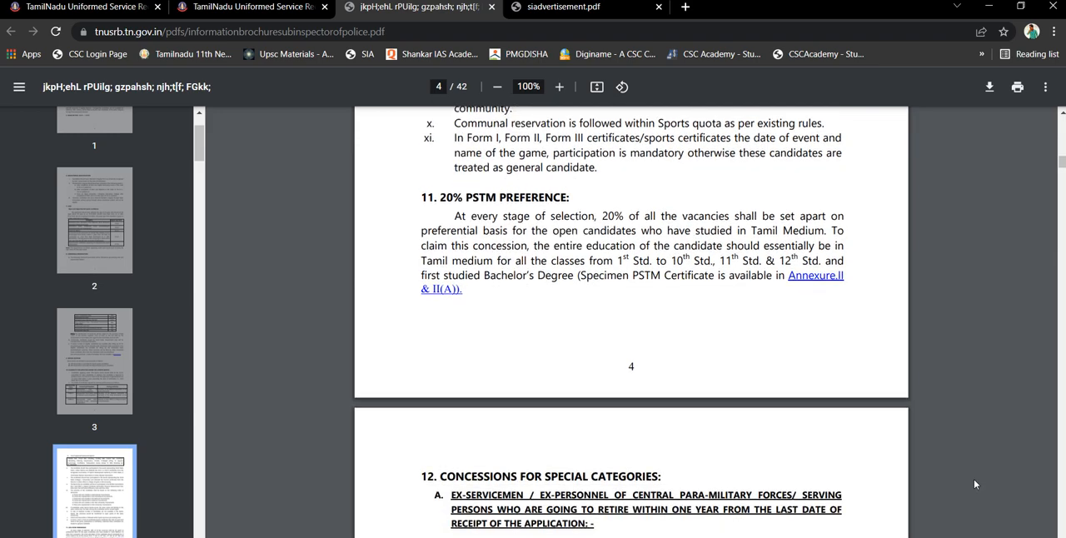
{"action": "scroll", "coordinate": [974, 483], "scroll_direction": "down", "scroll_amount": 5}
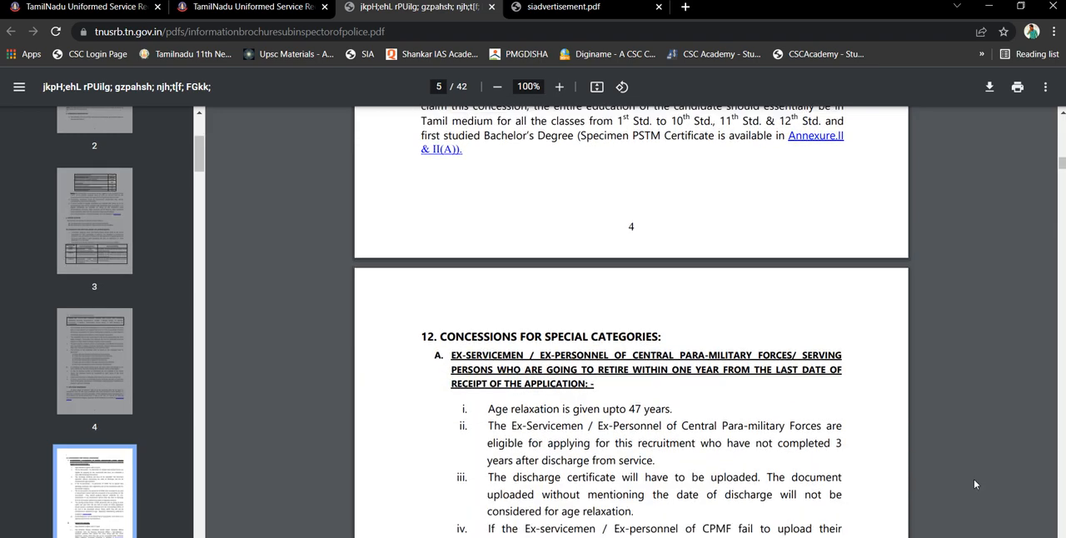
{"action": "scroll", "coordinate": [974, 484], "scroll_direction": "down", "scroll_amount": 4}
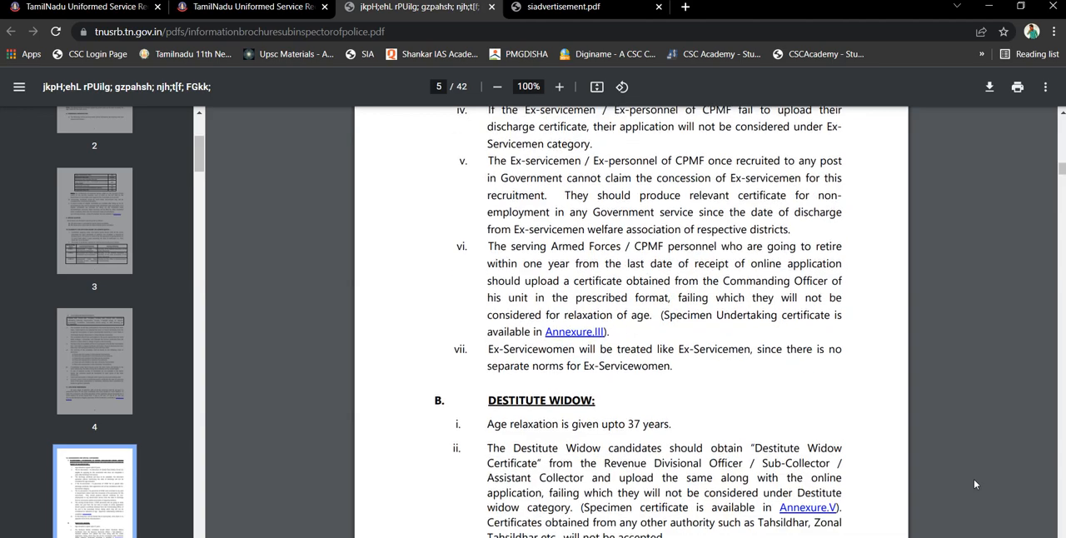
{"action": "scroll", "coordinate": [975, 482], "scroll_direction": "down", "scroll_amount": 3}
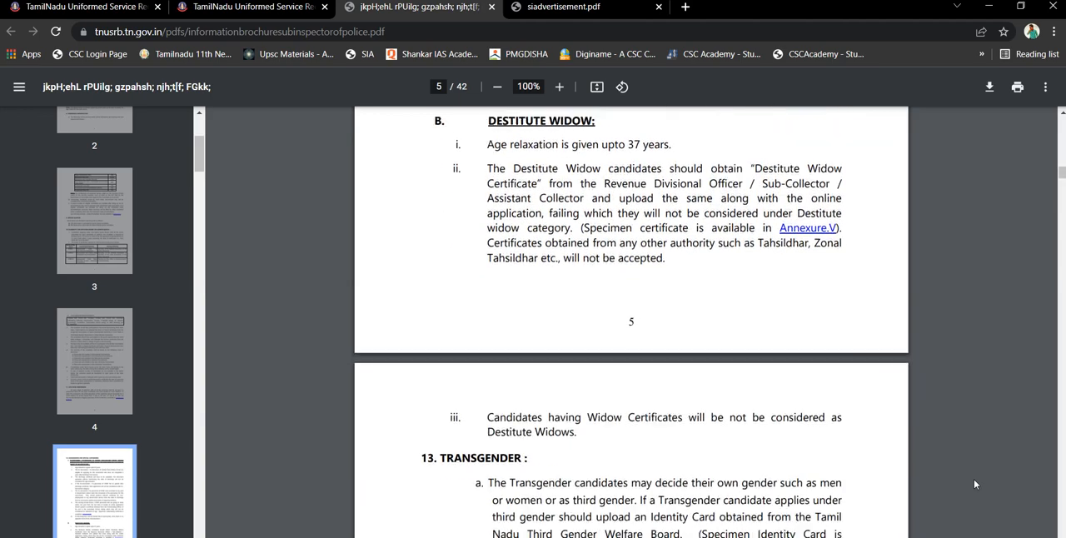
{"action": "scroll", "coordinate": [975, 483], "scroll_direction": "down", "scroll_amount": 4}
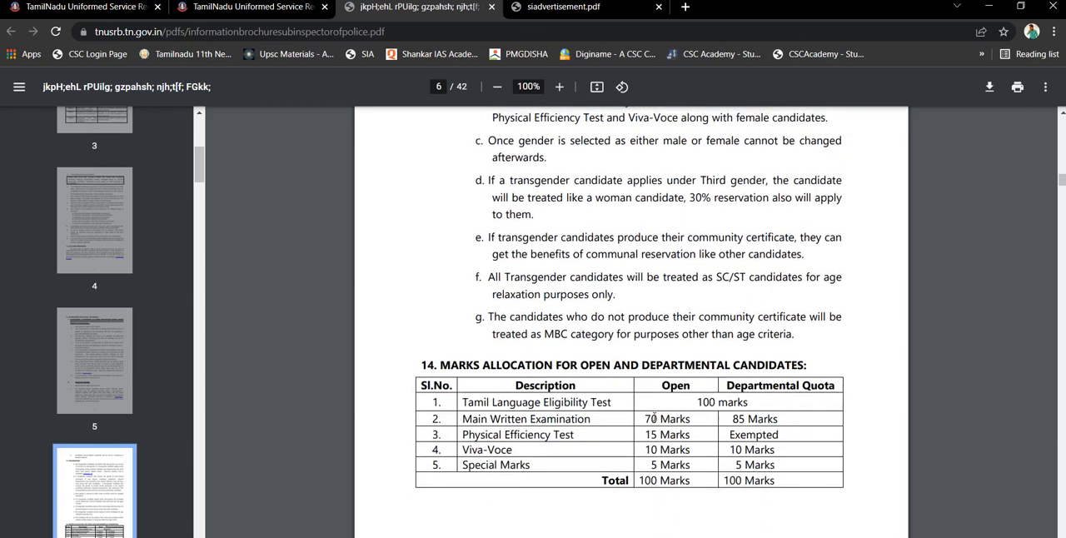
Examine the marks allocation table, highlighting entries for the written examination, Physical Efficiency Test and Viva-Voce
{"action": "double_click", "coordinate": [654, 419]}
{"action": "left_click", "coordinate": [658, 434]}
{"action": "double_click", "coordinate": [657, 434]}
{"action": "double_click", "coordinate": [753, 437]}
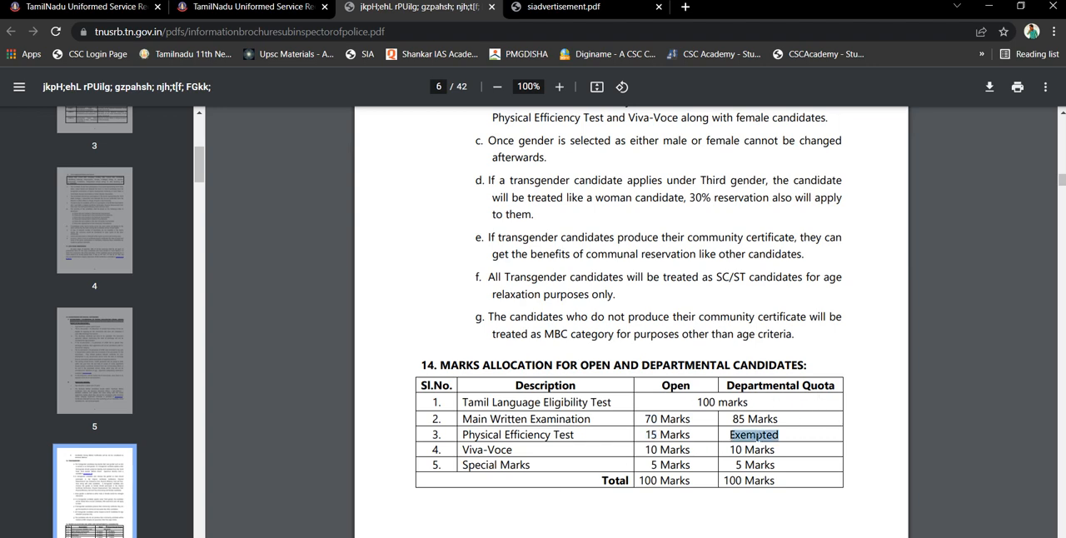
{"action": "double_click", "coordinate": [675, 451]}
Read the written examination stage for open candidates, covering the Tamil Language Eligibility Test and the Main Written examination
{"action": "scroll", "coordinate": [674, 455], "scroll_direction": "down", "scroll_amount": 1}
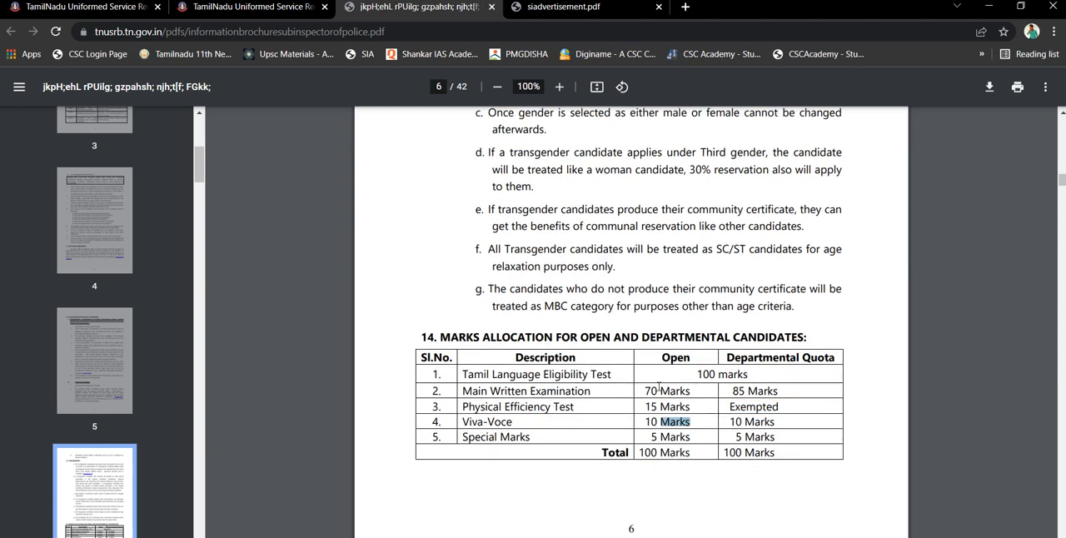
{"action": "scroll", "coordinate": [659, 386], "scroll_direction": "down", "scroll_amount": 8}
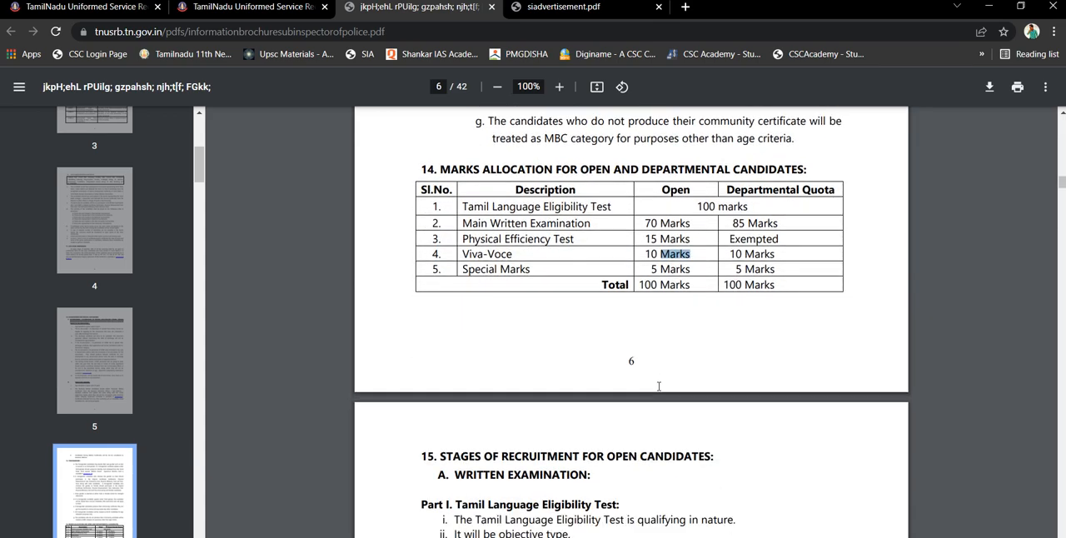
{"action": "scroll", "coordinate": [659, 387], "scroll_direction": "down", "scroll_amount": 11}
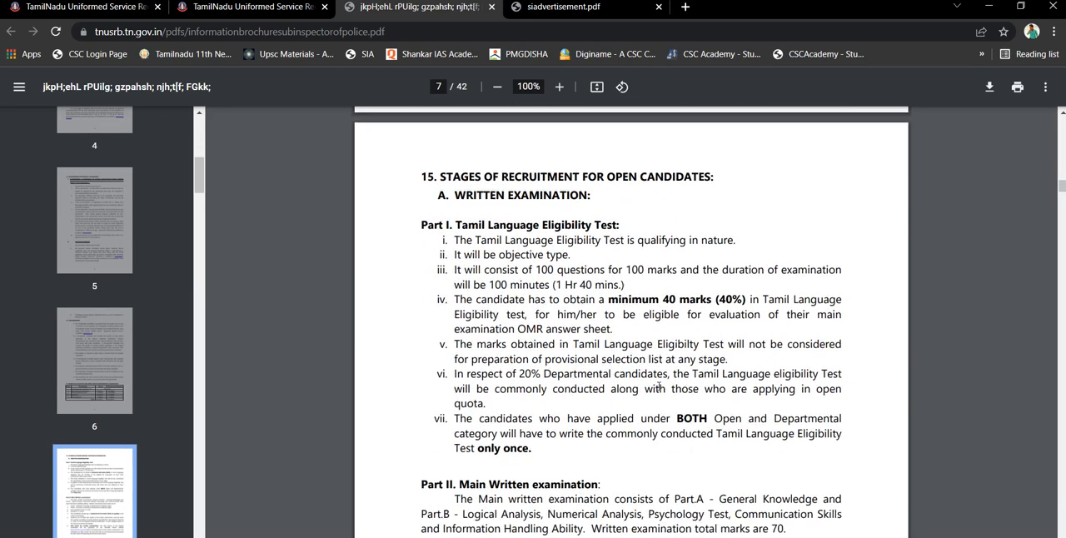
{"action": "scroll", "coordinate": [659, 387], "scroll_direction": "down", "scroll_amount": 8}
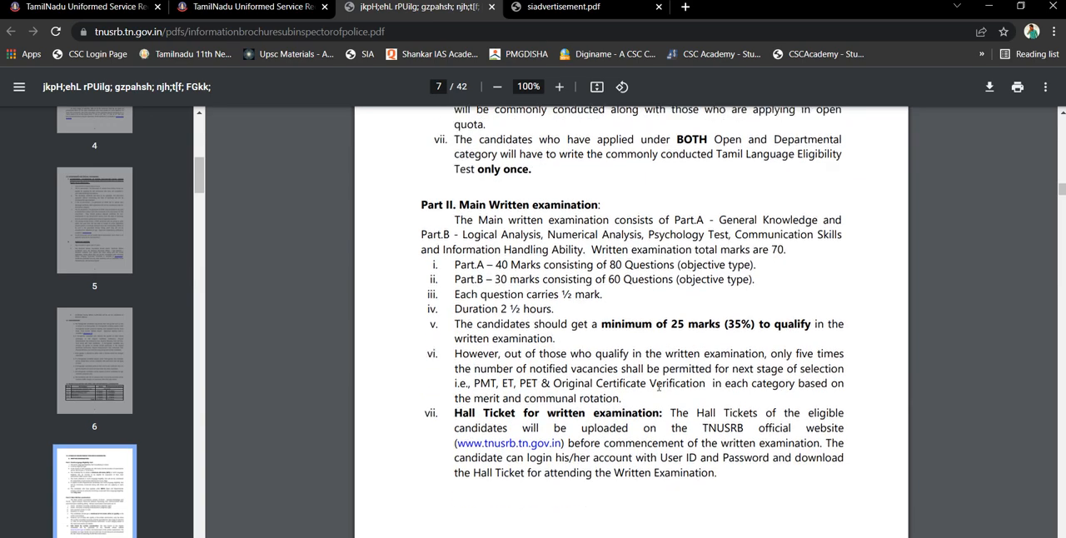
{"action": "scroll", "coordinate": [659, 387], "scroll_direction": "down", "scroll_amount": 9}
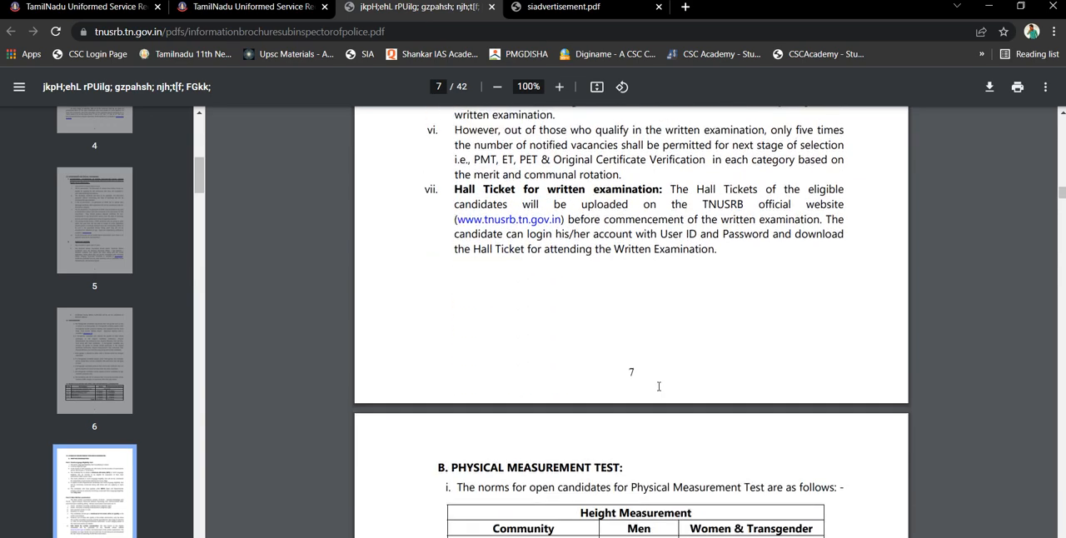
Examine the Physical Measurement Test norms, highlighting height entries for each community and the normal chest measurement for men
{"action": "scroll", "coordinate": [659, 387], "scroll_direction": "down", "scroll_amount": 7}
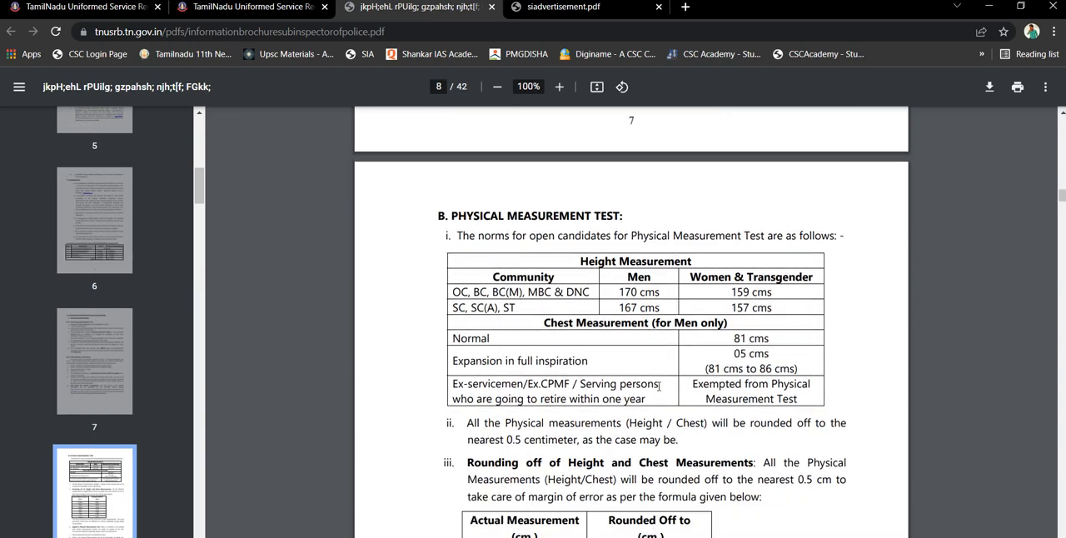
{"action": "scroll", "coordinate": [659, 387], "scroll_direction": "down", "scroll_amount": 3}
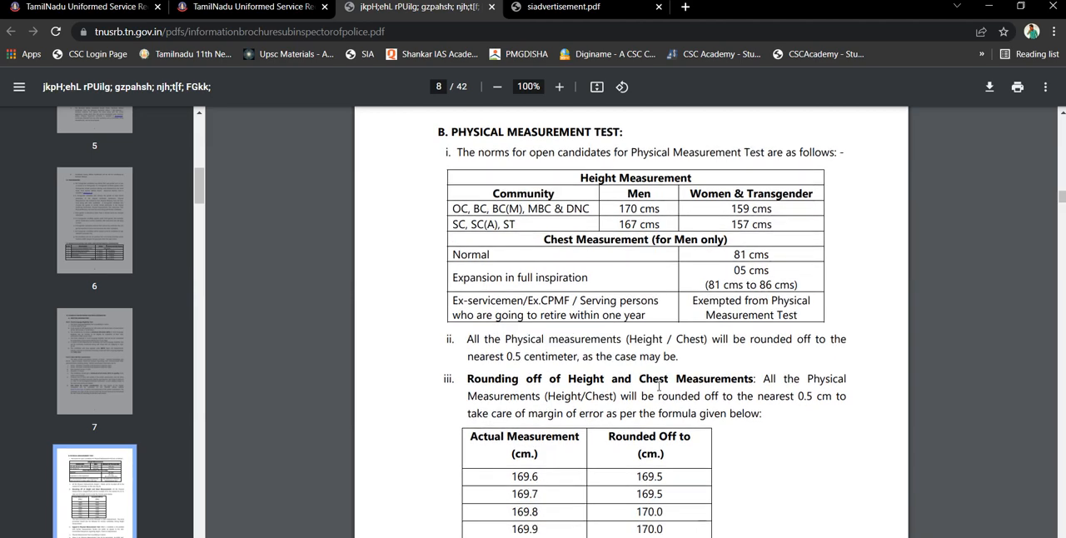
{"action": "scroll", "coordinate": [659, 387], "scroll_direction": "up", "scroll_amount": 2}
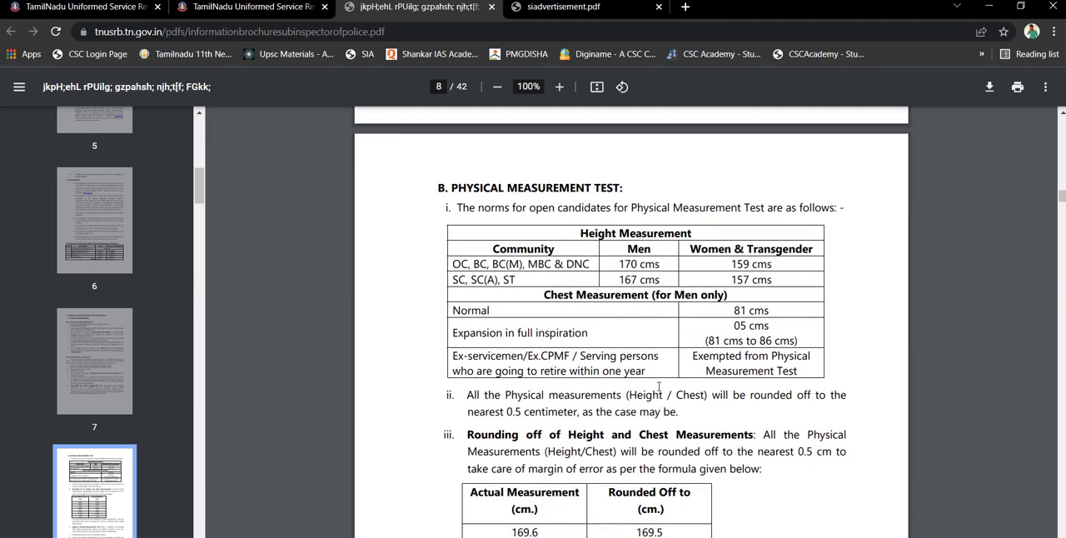
{"action": "double_click", "coordinate": [631, 264]}
{"action": "left_click", "coordinate": [640, 265]}
{"action": "double_click", "coordinate": [640, 264]}
{"action": "triple_click", "coordinate": [752, 261]}
{"action": "double_click", "coordinate": [752, 261]}
{"action": "double_click", "coordinate": [647, 281]}
{"action": "double_click", "coordinate": [621, 280]}
{"action": "scroll", "coordinate": [619, 279], "scroll_direction": "down", "scroll_amount": 2}
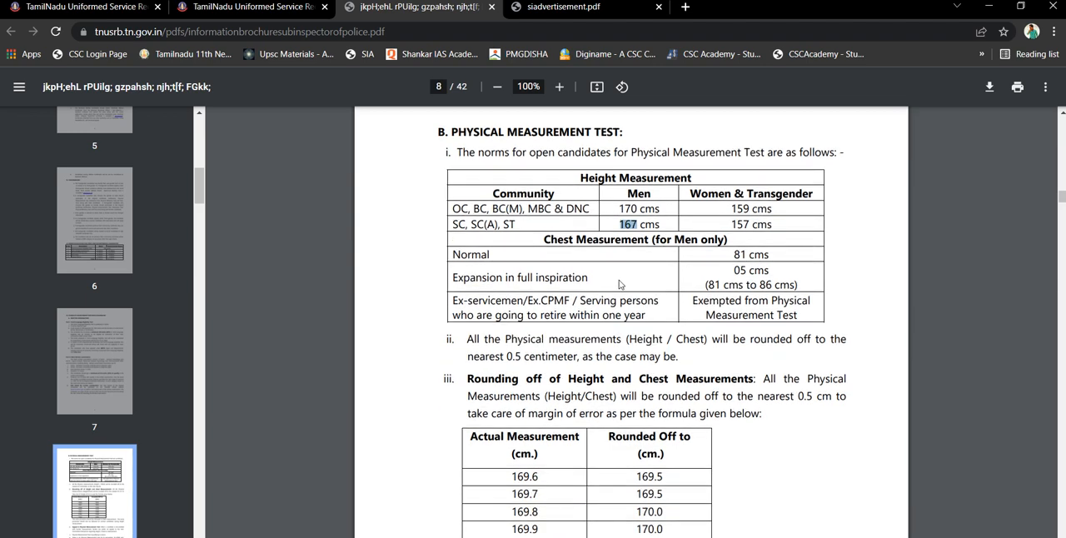
{"action": "triple_click", "coordinate": [754, 259]}
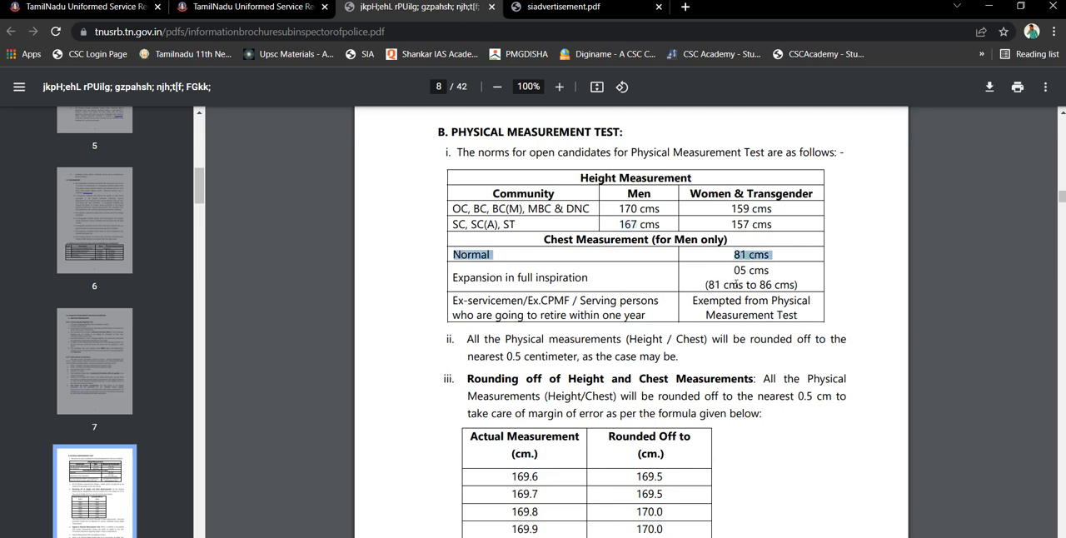
Read the Physical Measurement Test rules on rounding off, appeals and qualification, through to the Endurance Test norms
{"action": "scroll", "coordinate": [735, 284], "scroll_direction": "down", "scroll_amount": 1}
{"action": "scroll", "coordinate": [735, 285], "scroll_direction": "up", "scroll_amount": 1}
{"action": "scroll", "coordinate": [736, 283], "scroll_direction": "down", "scroll_amount": 1}
{"action": "scroll", "coordinate": [736, 284], "scroll_direction": "down", "scroll_amount": 5}
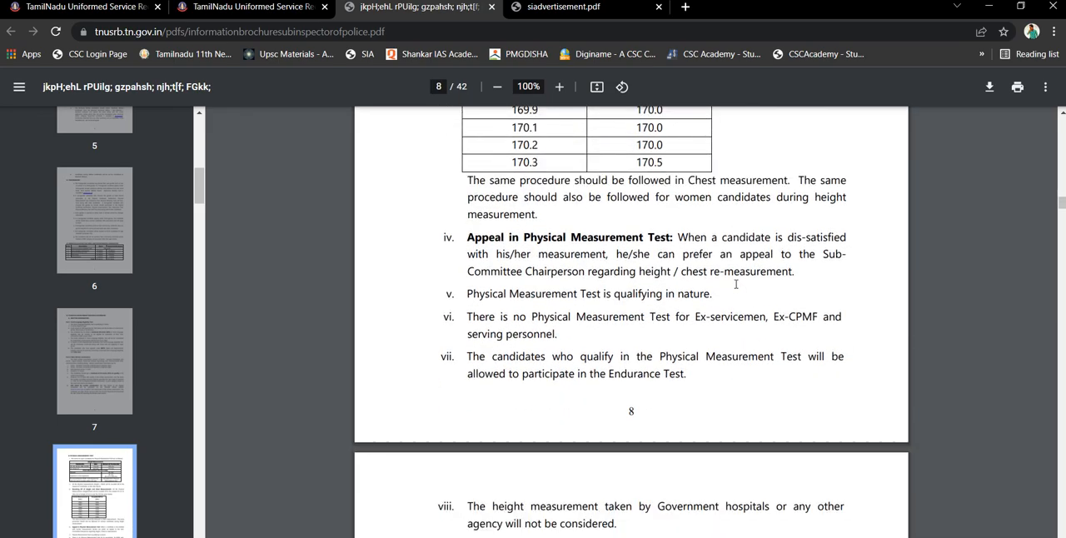
{"action": "scroll", "coordinate": [735, 284], "scroll_direction": "down", "scroll_amount": 6}
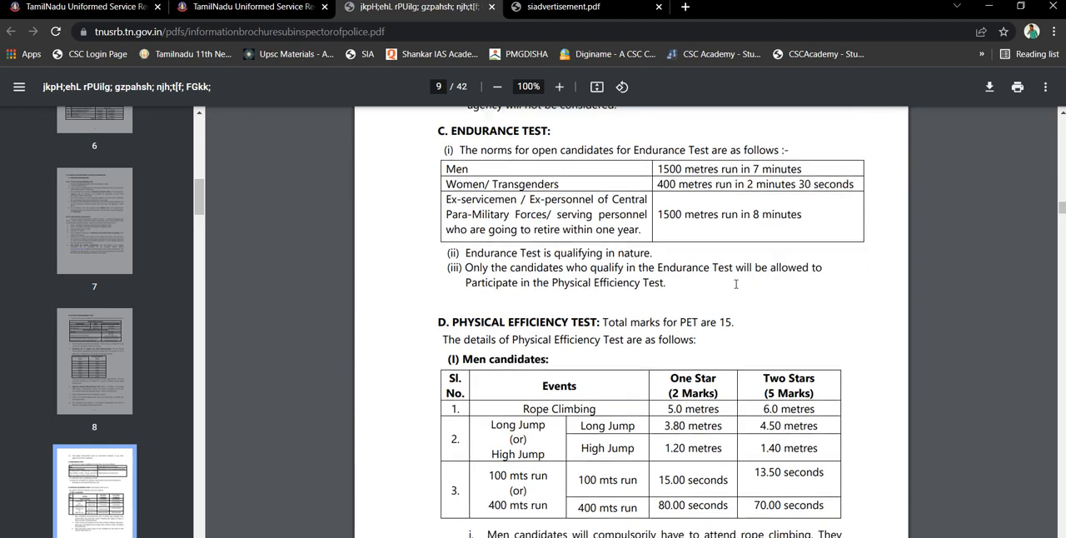
Examine the Physical Efficiency Test events and star marks for men, women and transgender candidates, and ex-servicemen
{"action": "scroll", "coordinate": [736, 284], "scroll_direction": "down", "scroll_amount": 2}
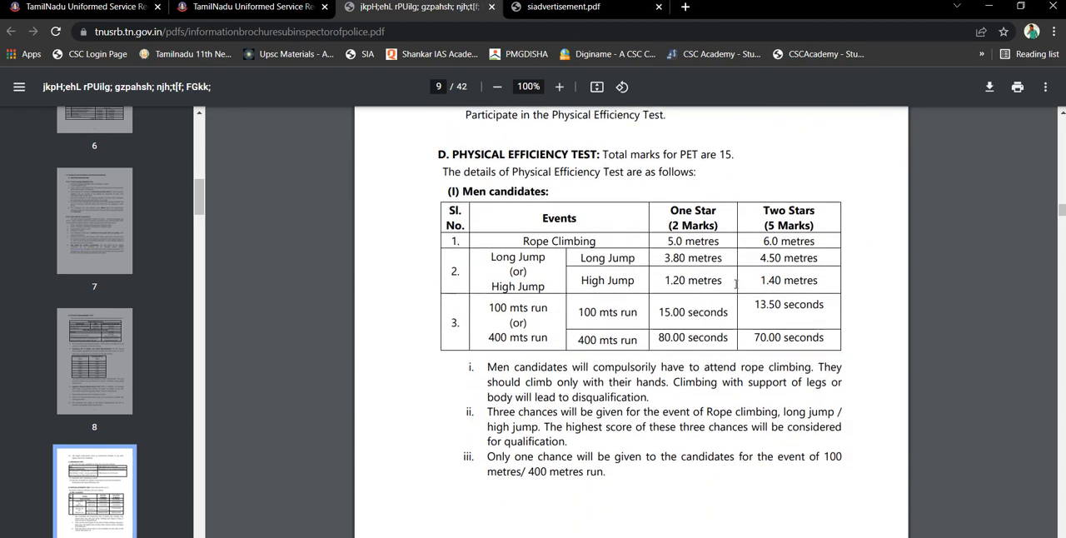
{"action": "scroll", "coordinate": [735, 284], "scroll_direction": "down", "scroll_amount": 3}
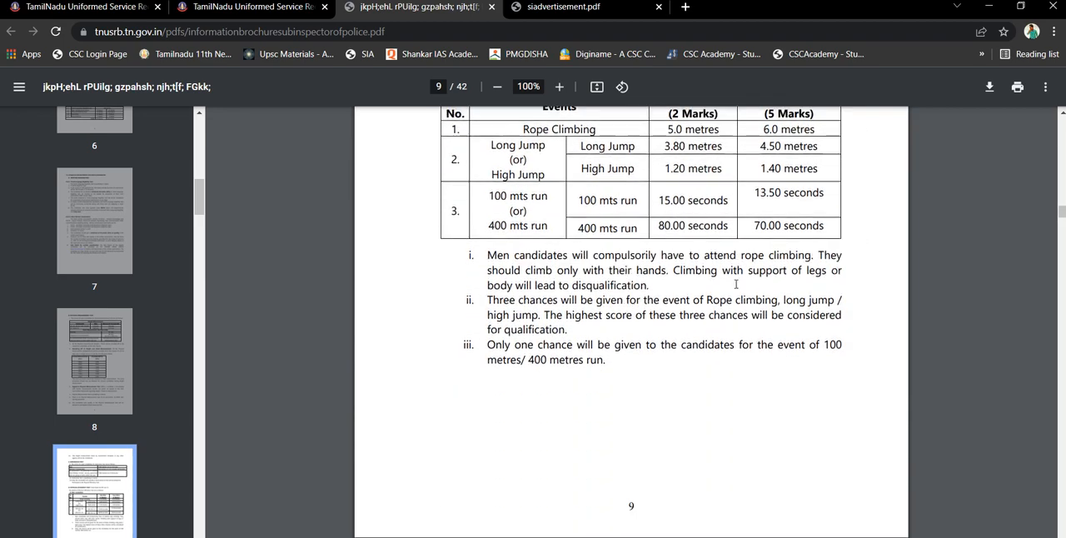
{"action": "scroll", "coordinate": [735, 284], "scroll_direction": "down", "scroll_amount": 3}
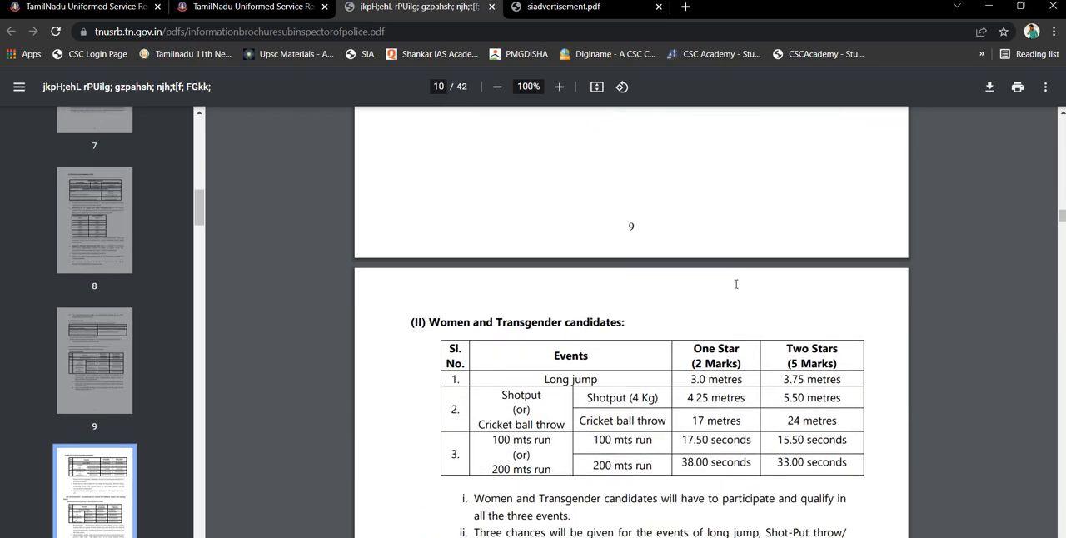
{"action": "scroll", "coordinate": [736, 284], "scroll_direction": "down", "scroll_amount": 1}
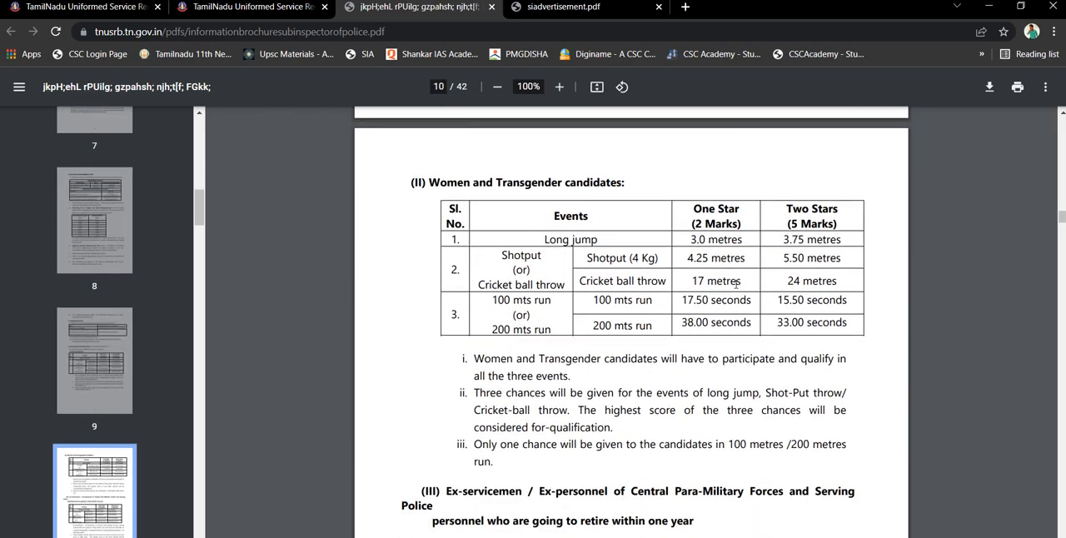
{"action": "scroll", "coordinate": [736, 284], "scroll_direction": "down", "scroll_amount": 4}
{"action": "scroll", "coordinate": [736, 284], "scroll_direction": "down", "scroll_amount": 3}
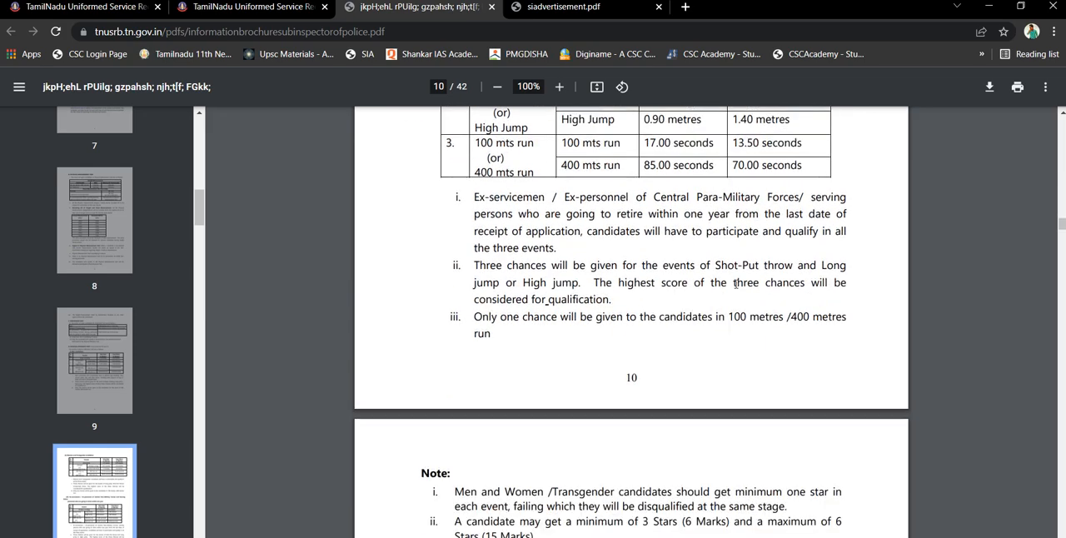
Read the 20% departmental quota eligibility and the main written examination details for departmental candidates
{"action": "scroll", "coordinate": [736, 284], "scroll_direction": "down", "scroll_amount": 3}
{"action": "scroll", "coordinate": [737, 284], "scroll_direction": "down", "scroll_amount": 3}
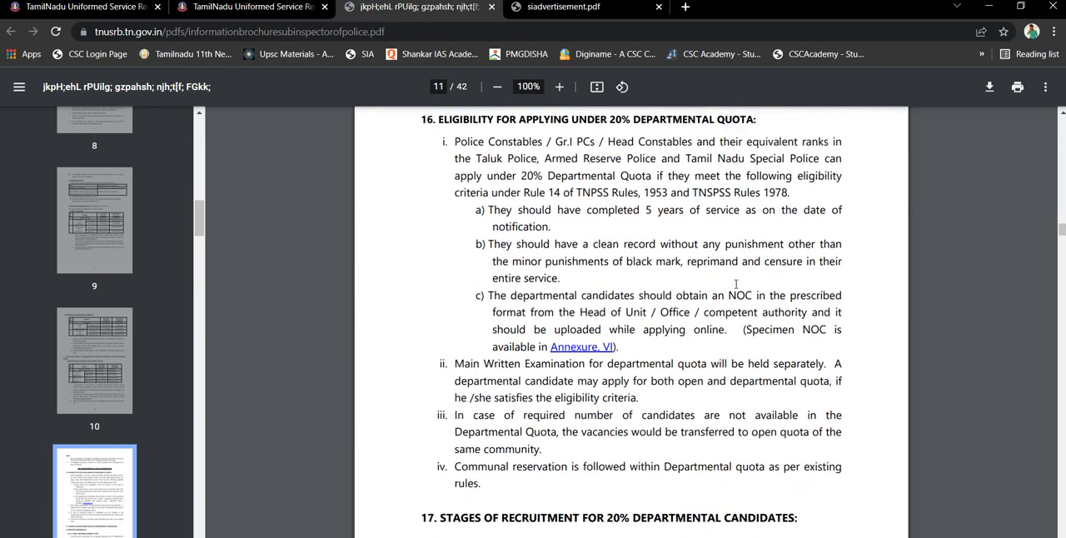
{"action": "scroll", "coordinate": [737, 284], "scroll_direction": "down", "scroll_amount": 7}
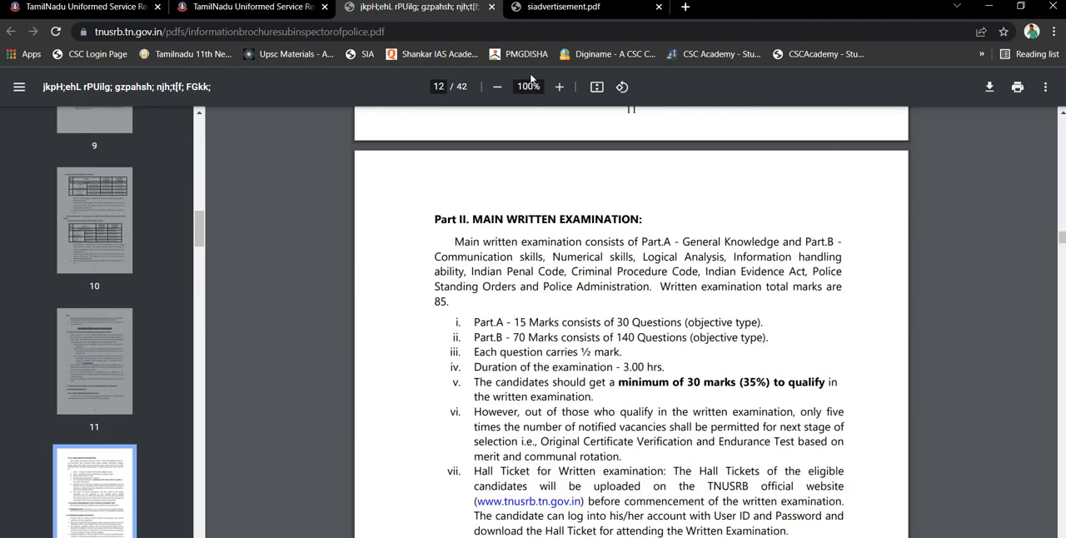
Open the Sub-Inspectors of Police 2022 online application from the recruitment board's site and start creating a new user
{"action": "left_click", "coordinate": [253, 8]}
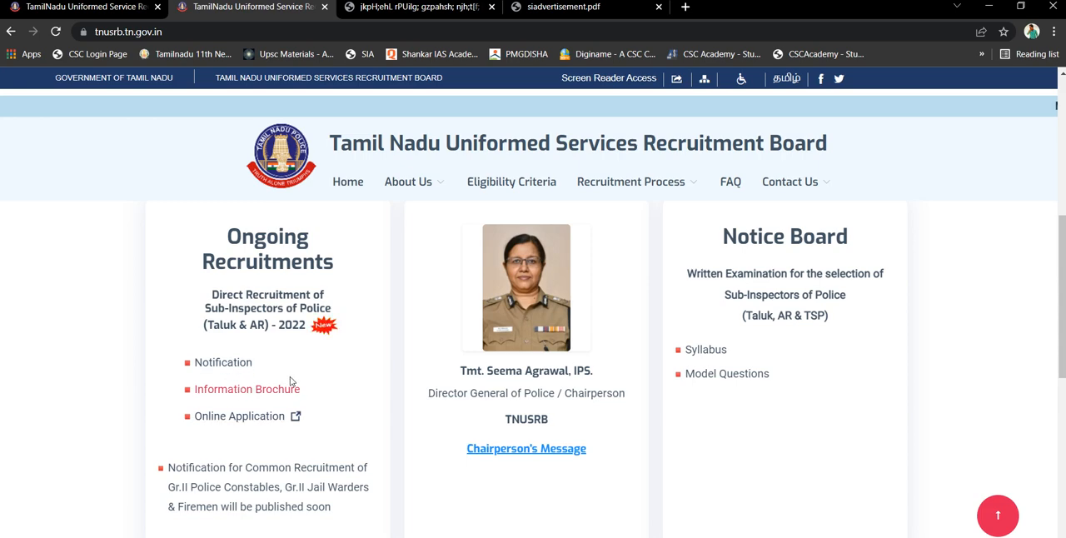
{"action": "left_click", "coordinate": [260, 424]}
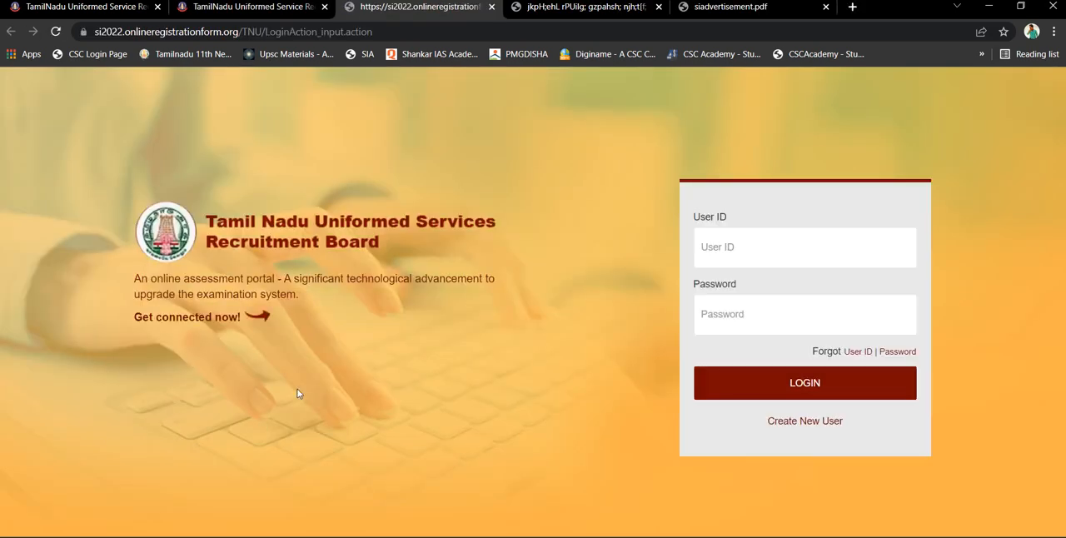
{"action": "left_click", "coordinate": [715, 242]}
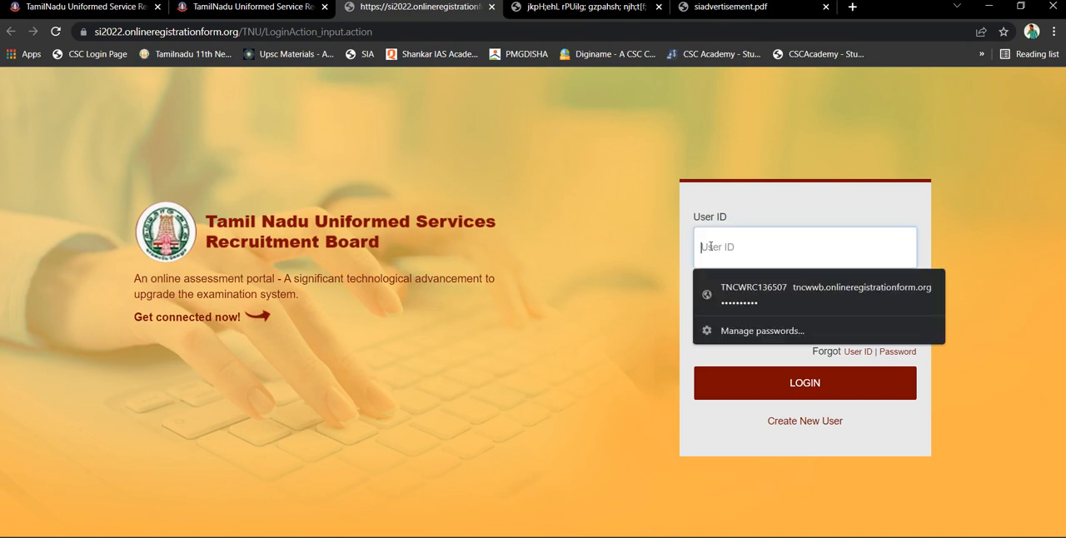
{"action": "left_click", "coordinate": [631, 352]}
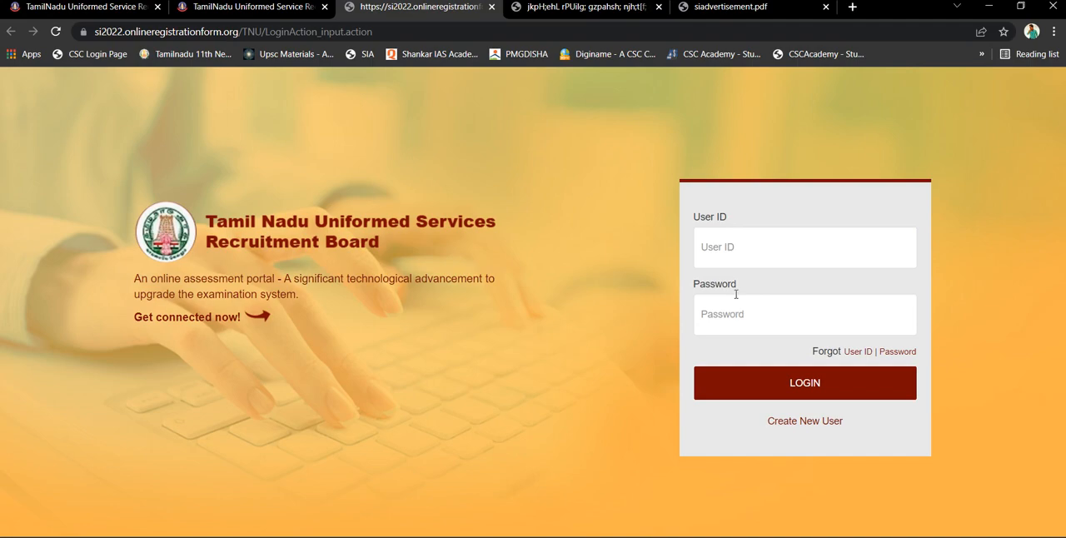
{"action": "left_click", "coordinate": [825, 424]}
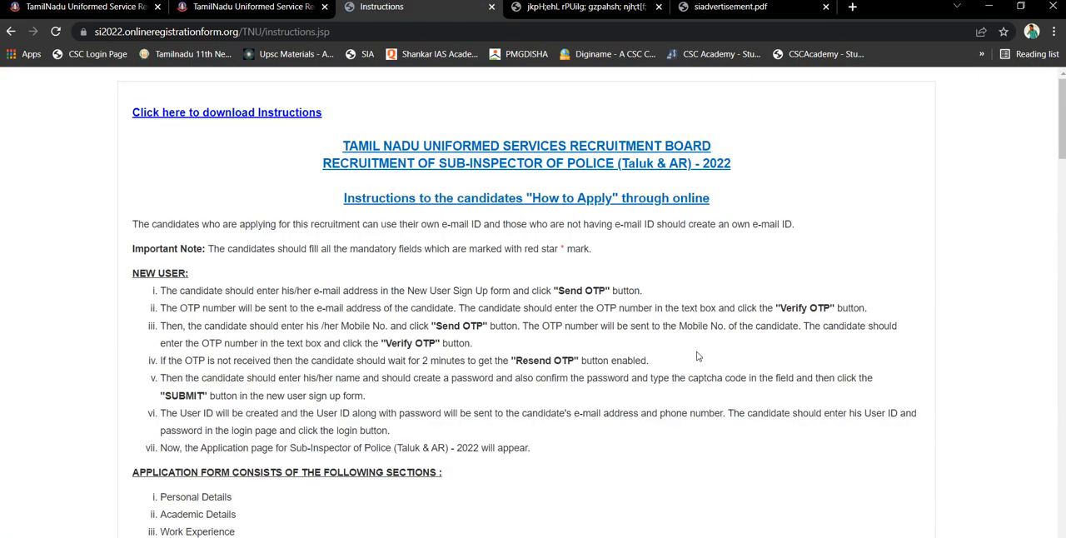
Read through the "How to Apply" instructions, accept the declaration and continue to the New User Sign Up form
{"action": "scroll", "coordinate": [699, 357], "scroll_direction": "down", "scroll_amount": 4}
{"action": "scroll", "coordinate": [698, 357], "scroll_direction": "down", "scroll_amount": 7}
{"action": "scroll", "coordinate": [699, 352], "scroll_direction": "down", "scroll_amount": 6}
{"action": "scroll", "coordinate": [698, 356], "scroll_direction": "up", "scroll_amount": 12}
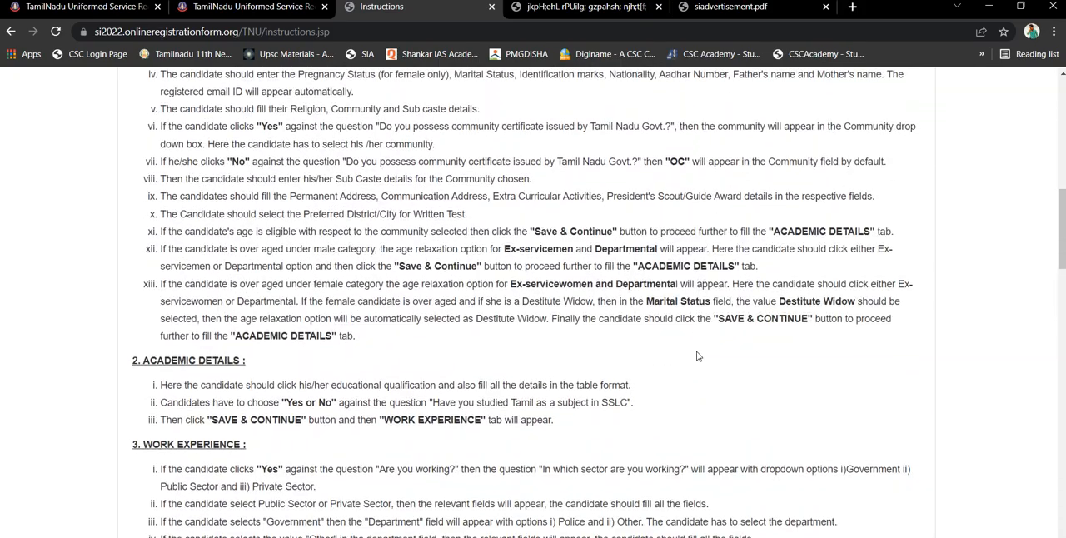
{"action": "scroll", "coordinate": [698, 356], "scroll_direction": "down", "scroll_amount": 6}
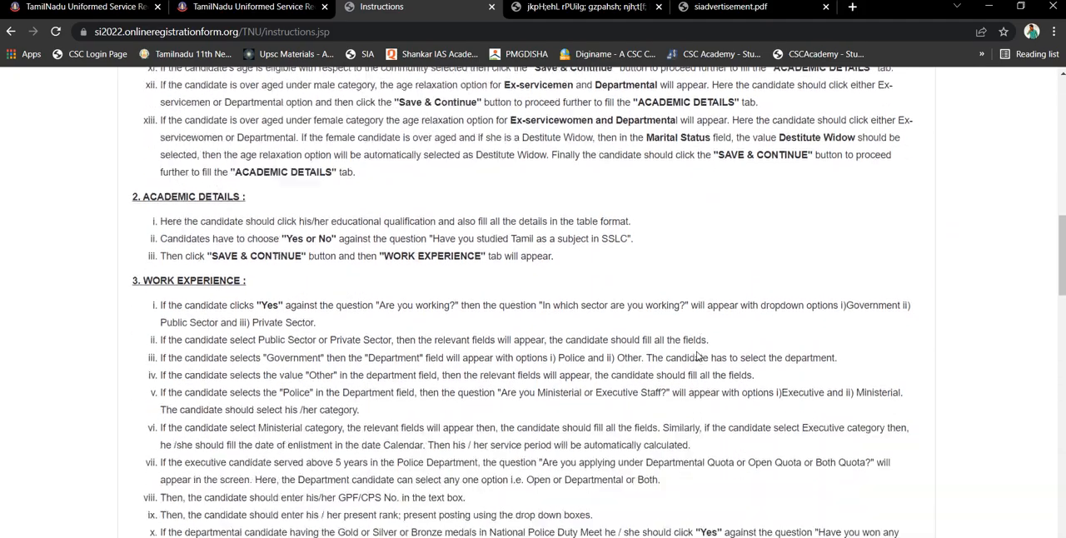
{"action": "scroll", "coordinate": [698, 356], "scroll_direction": "down", "scroll_amount": 12}
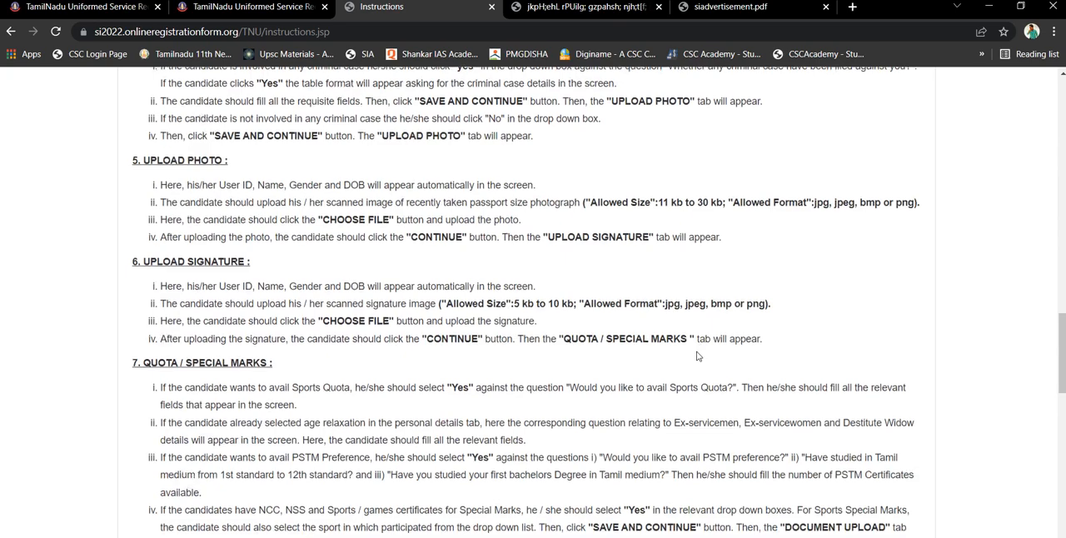
{"action": "scroll", "coordinate": [698, 351], "scroll_direction": "down", "scroll_amount": 5}
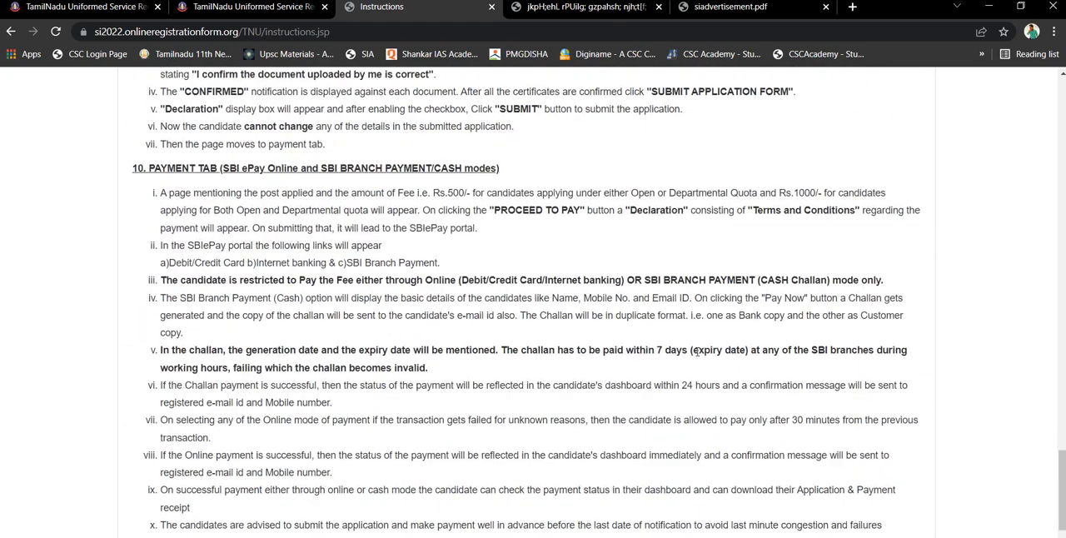
{"action": "scroll", "coordinate": [698, 356], "scroll_direction": "down", "scroll_amount": 1}
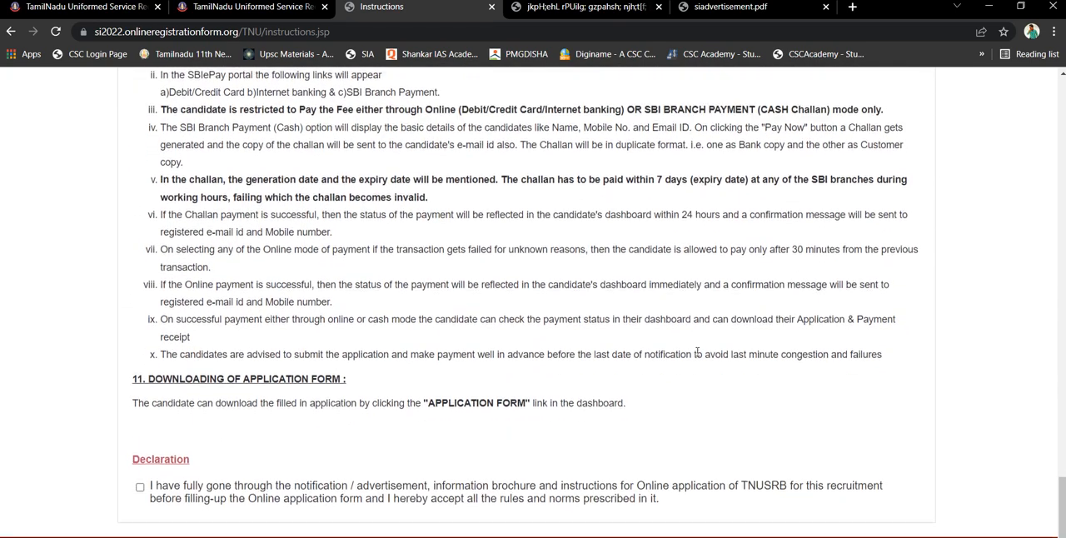
{"action": "left_click", "coordinate": [140, 472]}
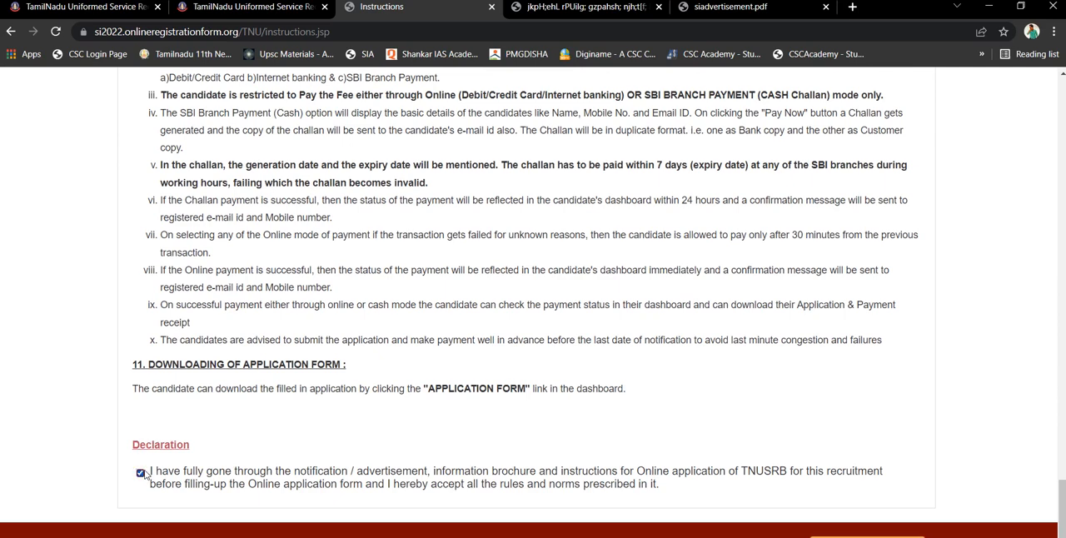
{"action": "left_click", "coordinate": [867, 537]}
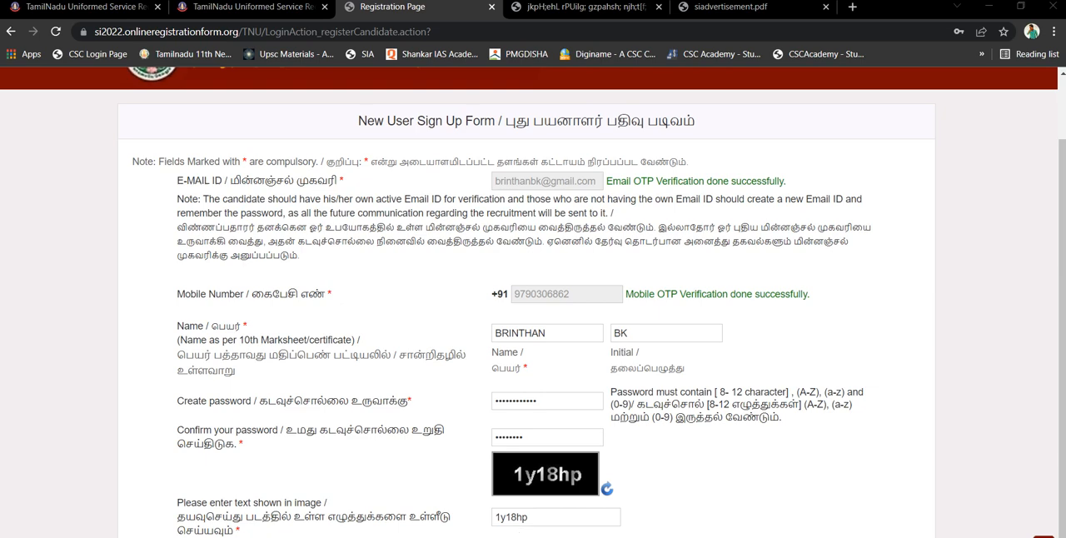
Submit the New User Sign Up form with the account password and captcha text, and save the login in the browser
{"action": "key", "text": "Return"}
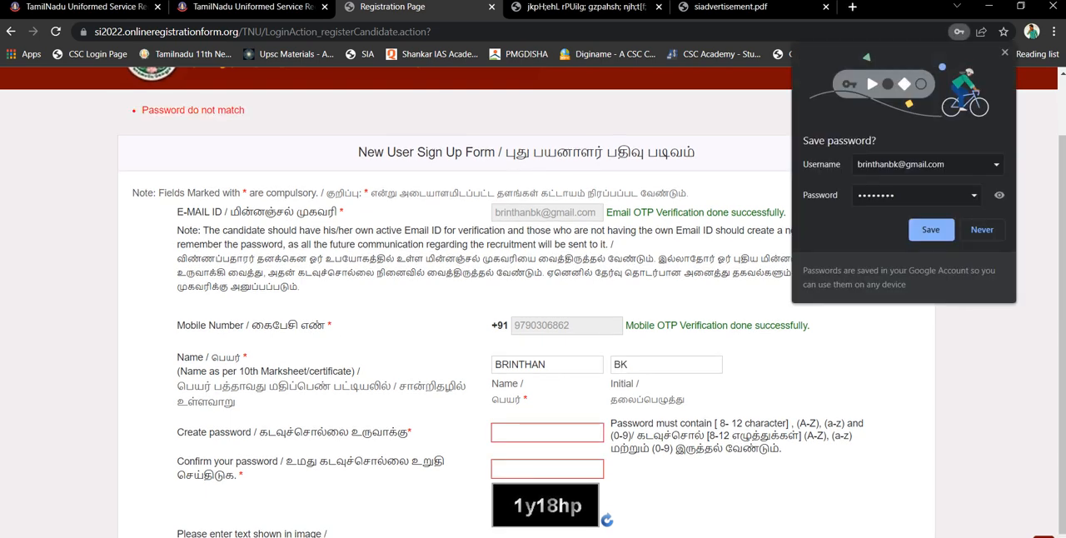
{"action": "left_click", "coordinate": [932, 229]}
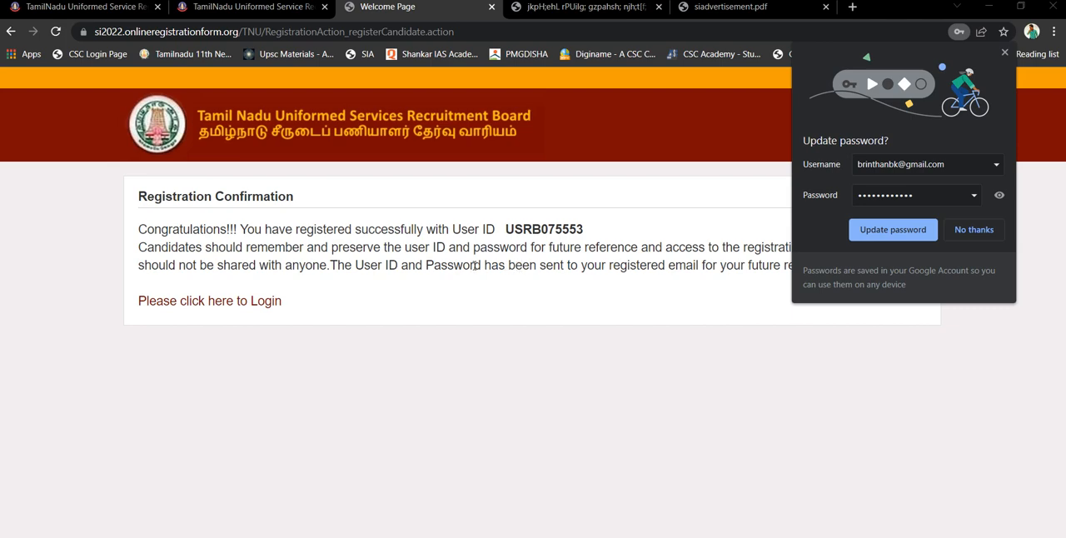
Highlight the issued User ID, then go to the login page and decline the browser's password update
{"action": "double_click", "coordinate": [536, 229]}
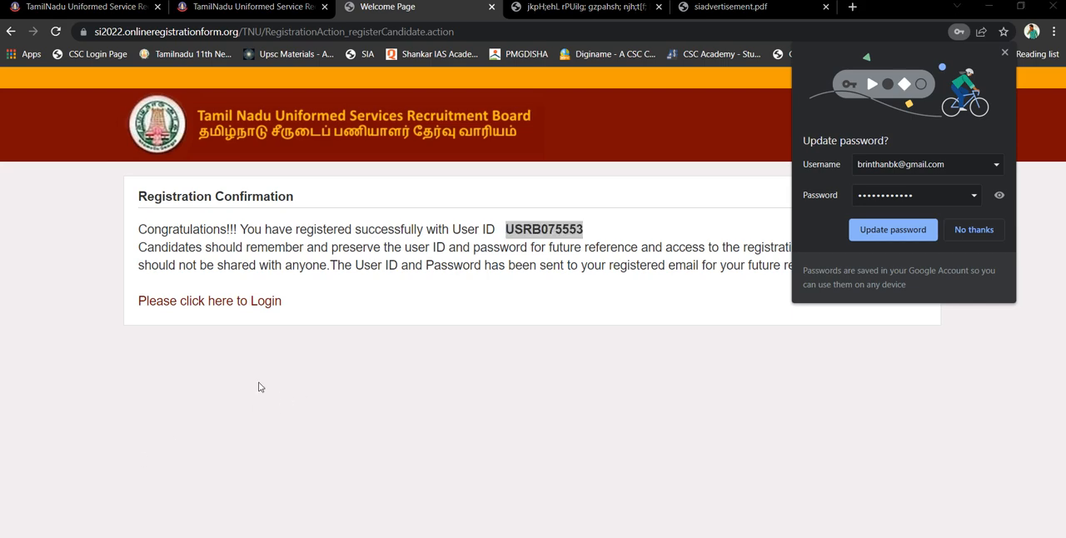
{"action": "left_click", "coordinate": [199, 301]}
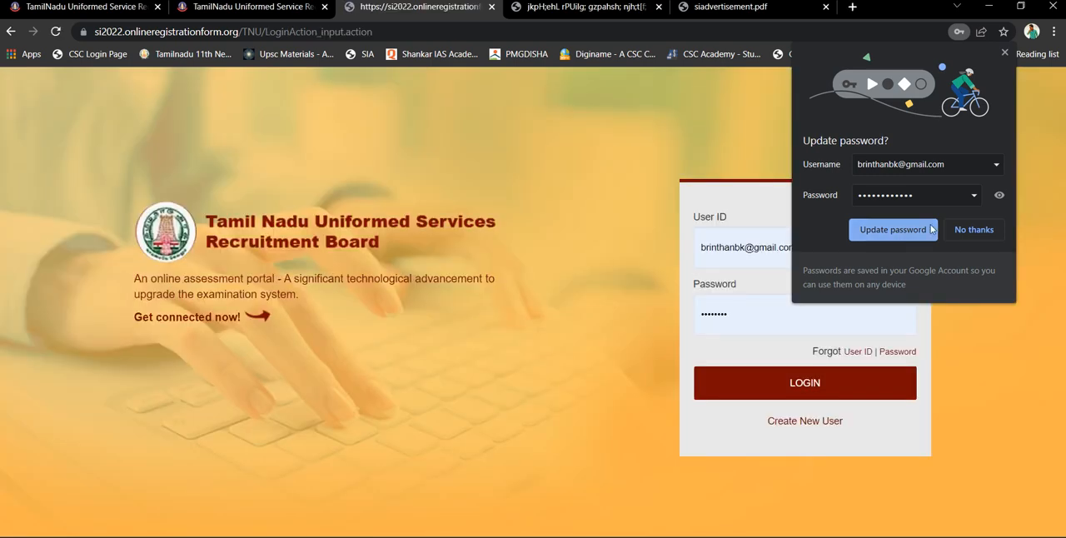
{"action": "left_click", "coordinate": [960, 232]}
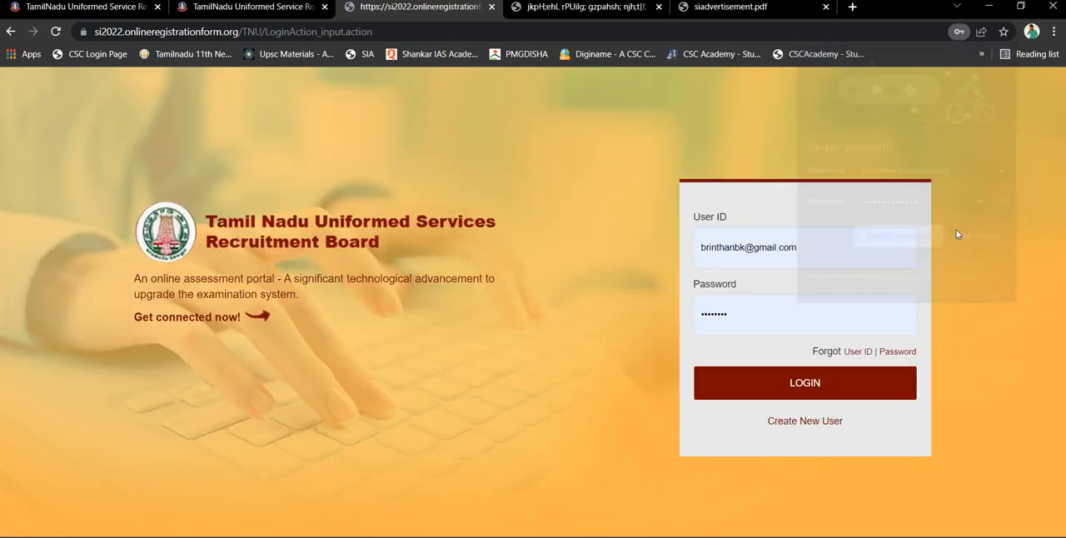
Log in with the newly issued User ID and the account password, and decline saving the credentials in the browser
{"action": "left_click", "coordinate": [801, 239]}
{"action": "key", "text": "BackSpace"}
{"action": "key", "text": "BackSpace"}
{"action": "key", "text": "BackSpace"}
{"action": "key", "text": "BackSpace"}
{"action": "key", "text": "BackSpace"}
{"action": "key", "text": "BackSpace"}
{"action": "key", "text": "BackSpace"}
{"action": "key", "text": "BackSpace"}
{"action": "key", "text": "BackSpace"}
{"action": "key", "text": "BackSpace"}
{"action": "key", "text": "BackSpace"}
{"action": "key", "text": "BackSpace"}
{"action": "key", "text": "BackSpace"}
{"action": "key", "text": "BackSpace"}
{"action": "key", "text": "BackSpace"}
{"action": "key", "text": "BackSpace"}
{"action": "key", "text": "BackSpace"}
{"action": "key", "text": "BackSpace"}
{"action": "key", "text": "BackSpace"}
{"action": "key", "text": "BackSpace"}
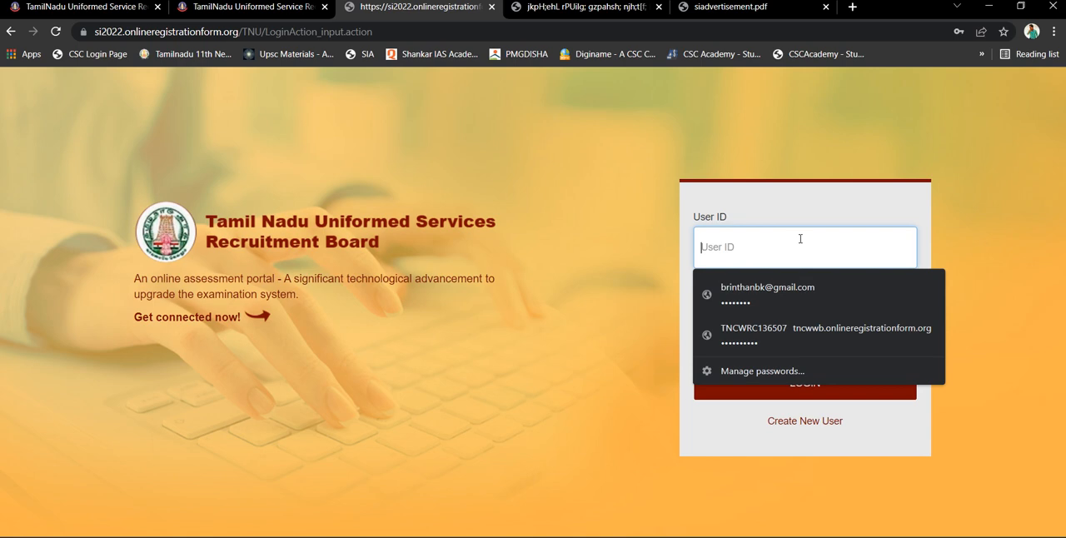
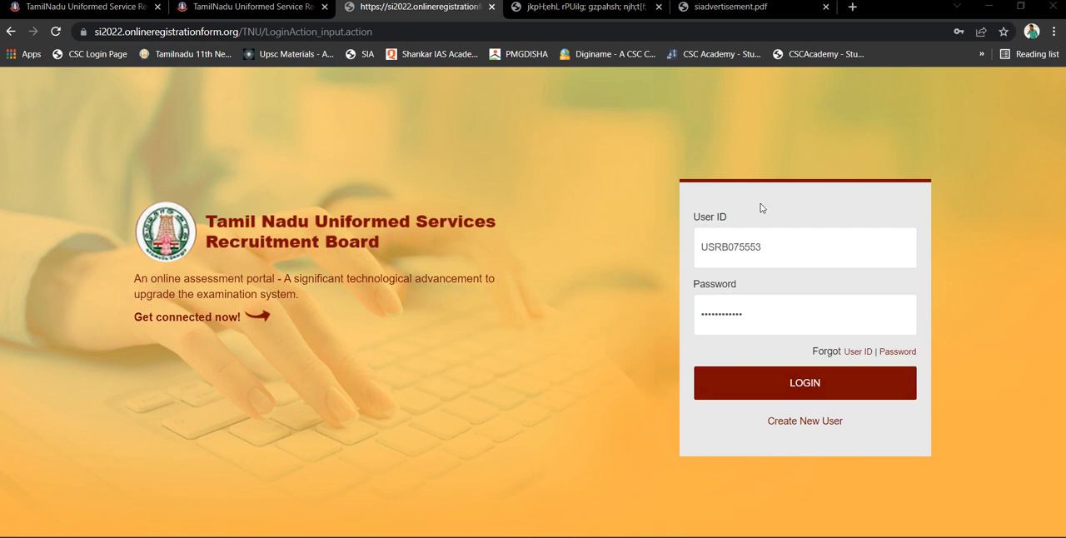
{"action": "left_click", "coordinate": [753, 387]}
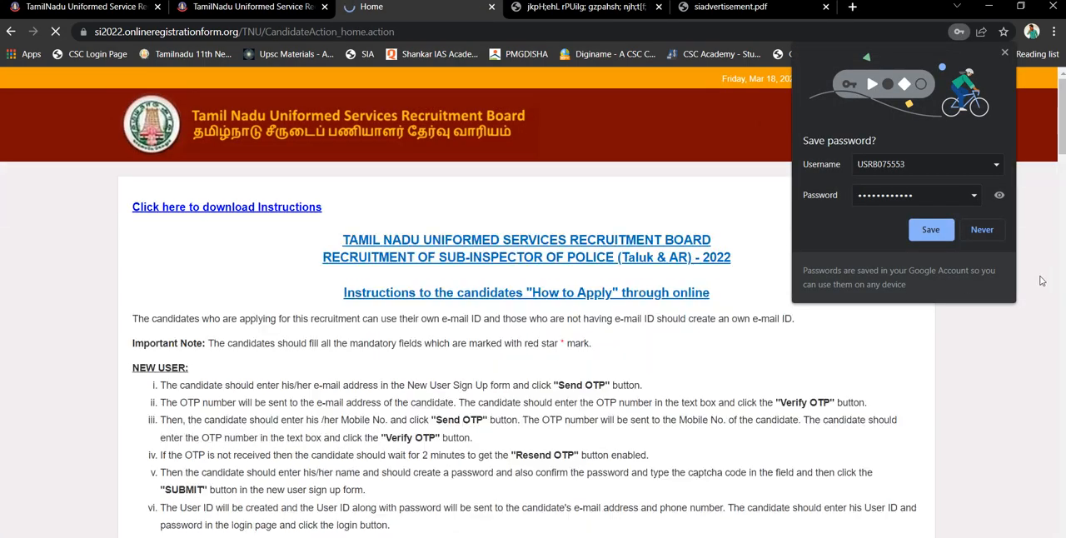
{"action": "left_click", "coordinate": [983, 230]}
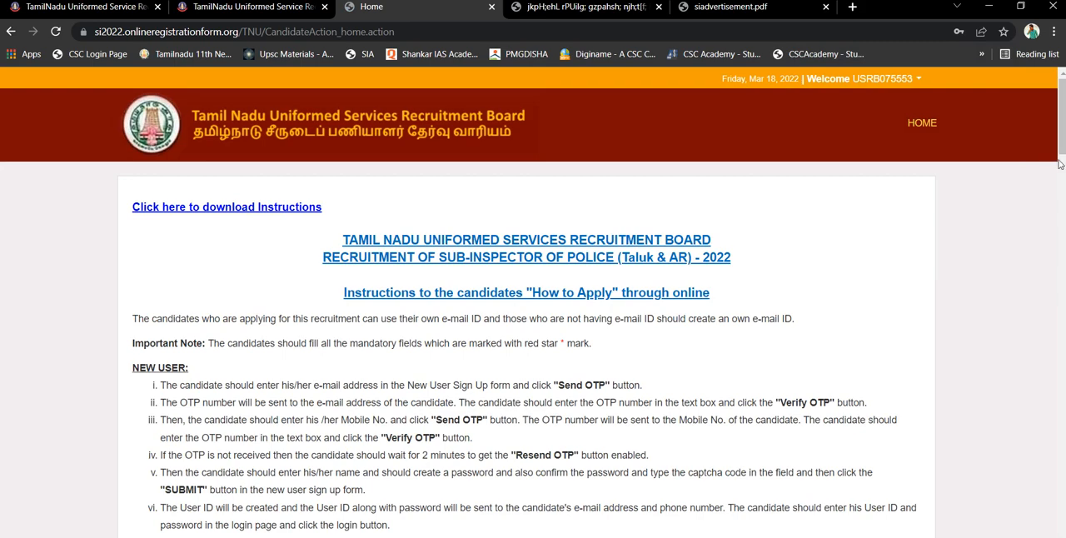
Accept the declaration below the instructions and proceed to the Personal Details section of the application
{"action": "left_click_drag", "start_coordinate": [1063, 147], "coordinate": [1063, 533]}
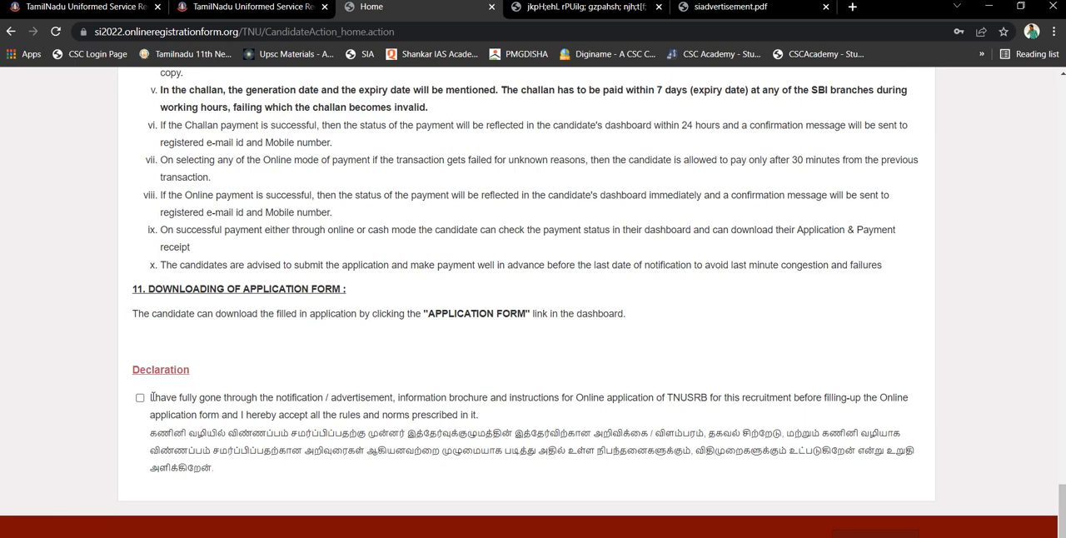
{"action": "left_click", "coordinate": [140, 397]}
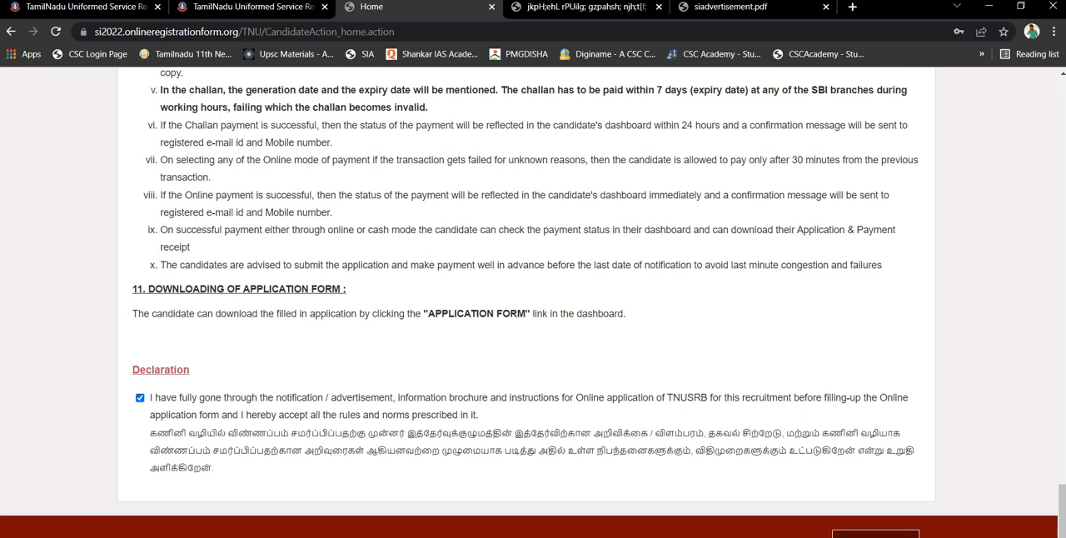
{"action": "left_click", "coordinate": [849, 534]}
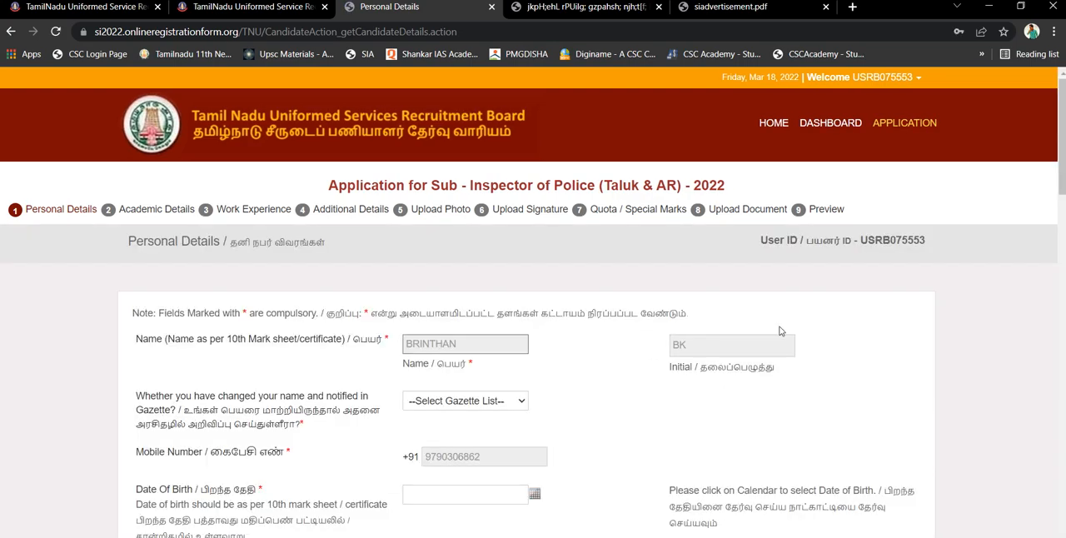
Enter "a" as Identification Mark 2, choose Indian as the nationality, and go to the father's name and initial fields
{"action": "left_click_drag", "start_coordinate": [1062, 184], "coordinate": [1062, 537]}
{"action": "scroll", "coordinate": [1034, 225], "scroll_direction": "up", "scroll_amount": 18}
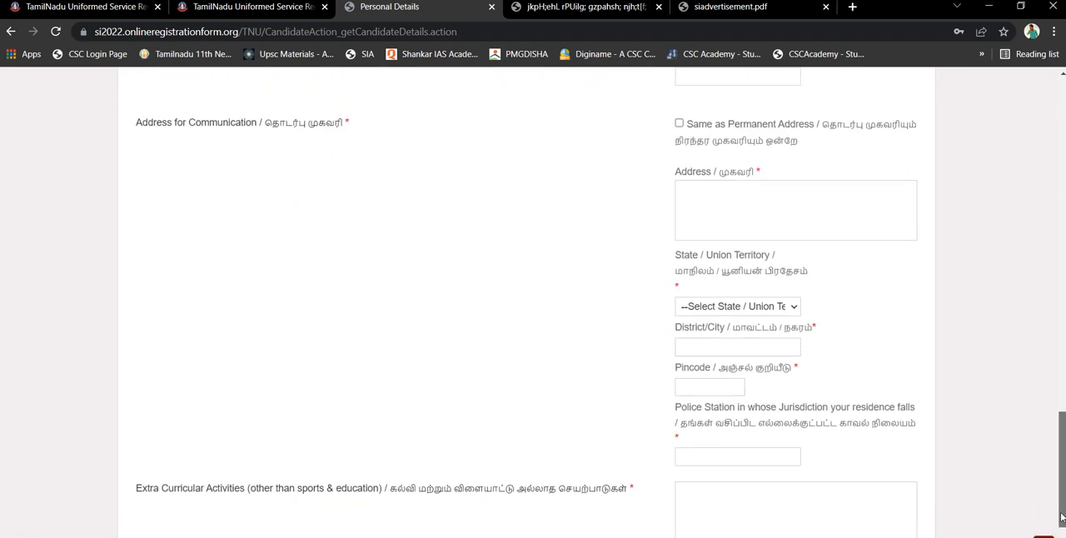
{"action": "left_click_drag", "start_coordinate": [1062, 225], "coordinate": [1062, 488]}
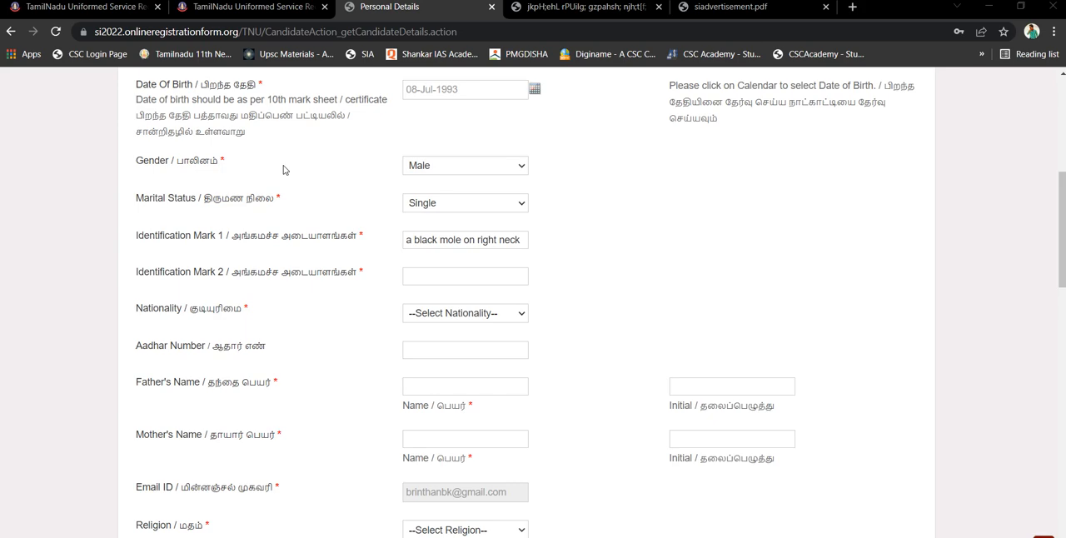
{"action": "left_click", "coordinate": [426, 279]}
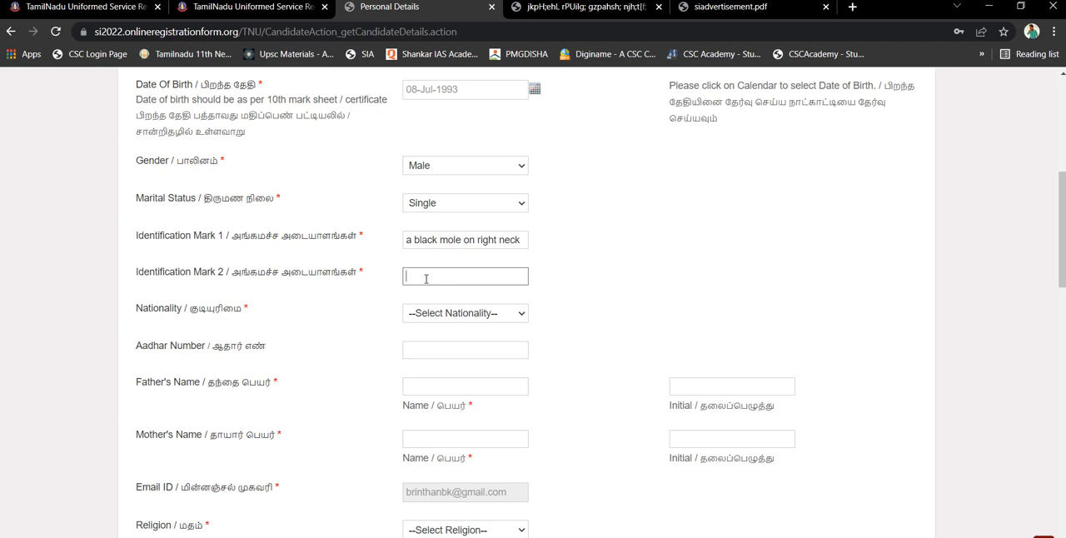
{"action": "type", "text": "a"}
{"action": "left_click", "coordinate": [458, 316]}
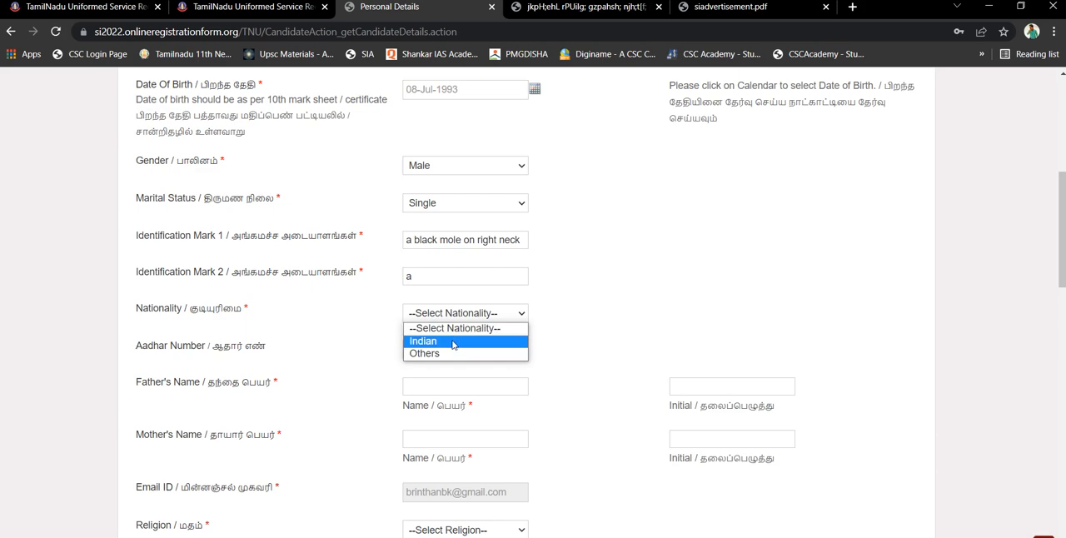
{"action": "left_click", "coordinate": [452, 341]}
{"action": "left_click", "coordinate": [439, 344]}
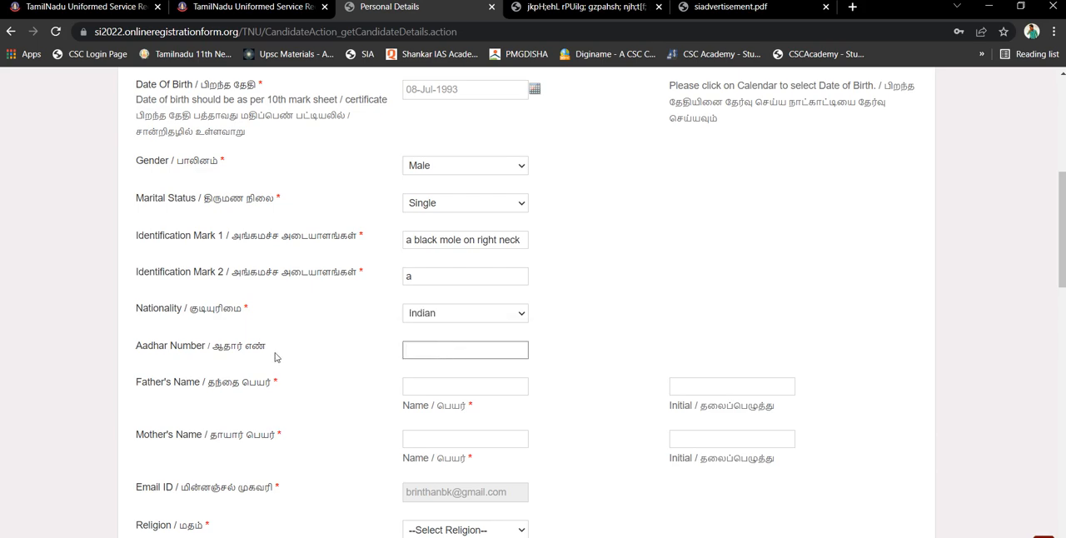
{"action": "left_click", "coordinate": [438, 389]}
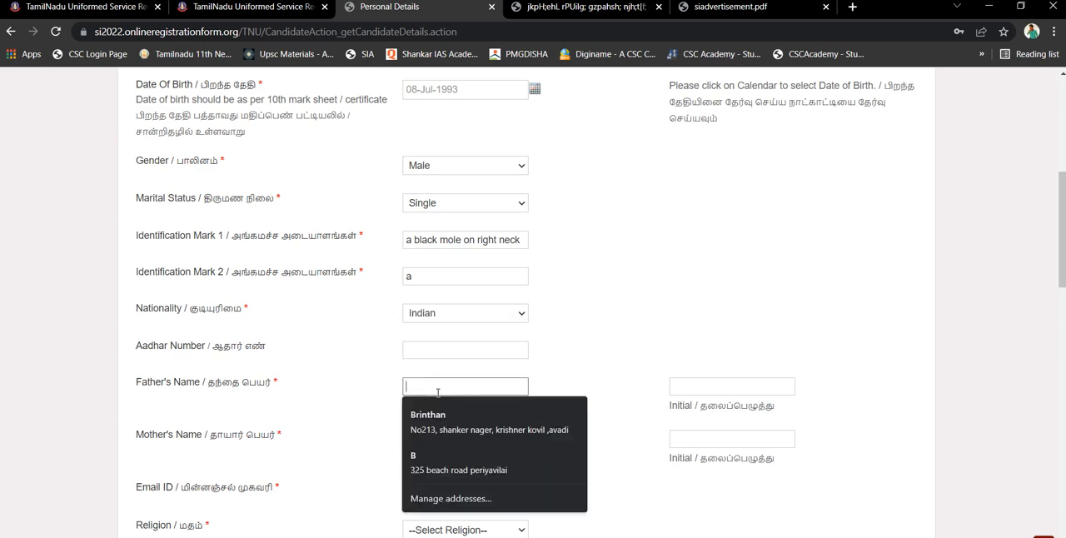
{"action": "left_click", "coordinate": [706, 385]}
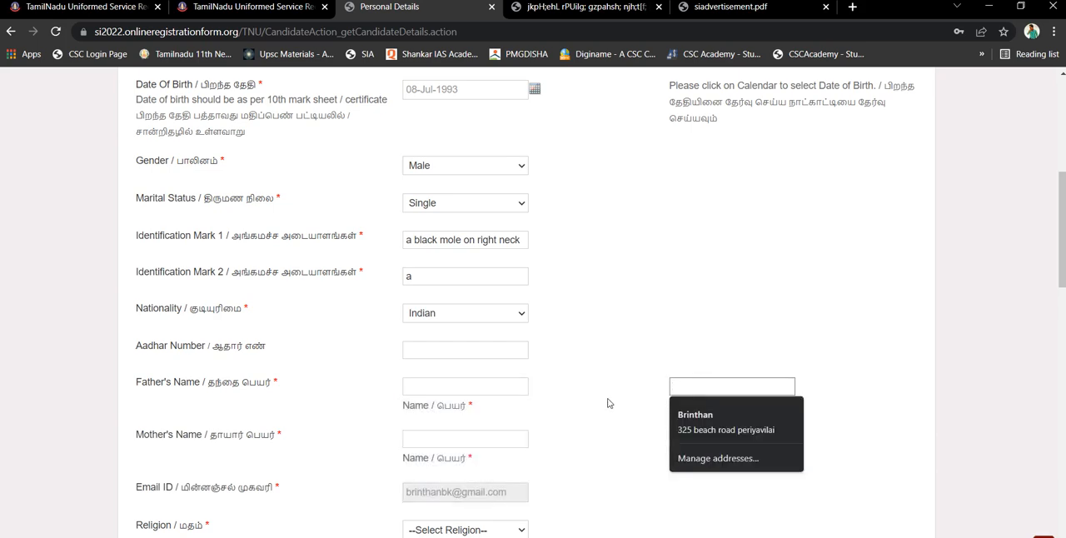
Choose CHENNAI as the preferred district for the written test and KOTTAR PS as the permanent address's police station
{"action": "left_click_drag", "start_coordinate": [1062, 260], "coordinate": [1063, 536]}
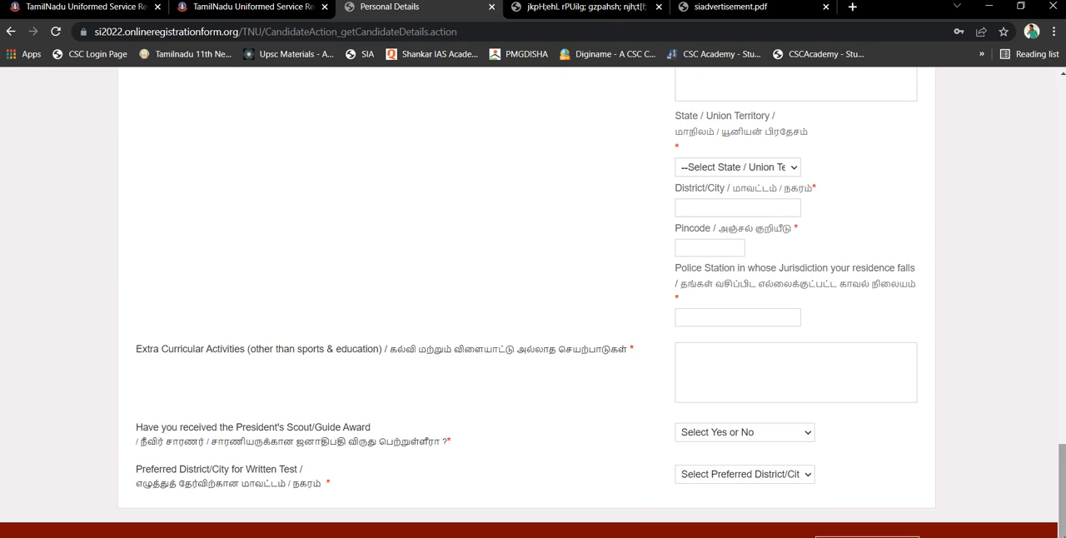
{"action": "left_click_drag", "start_coordinate": [1062, 525], "coordinate": [1062, 529]}
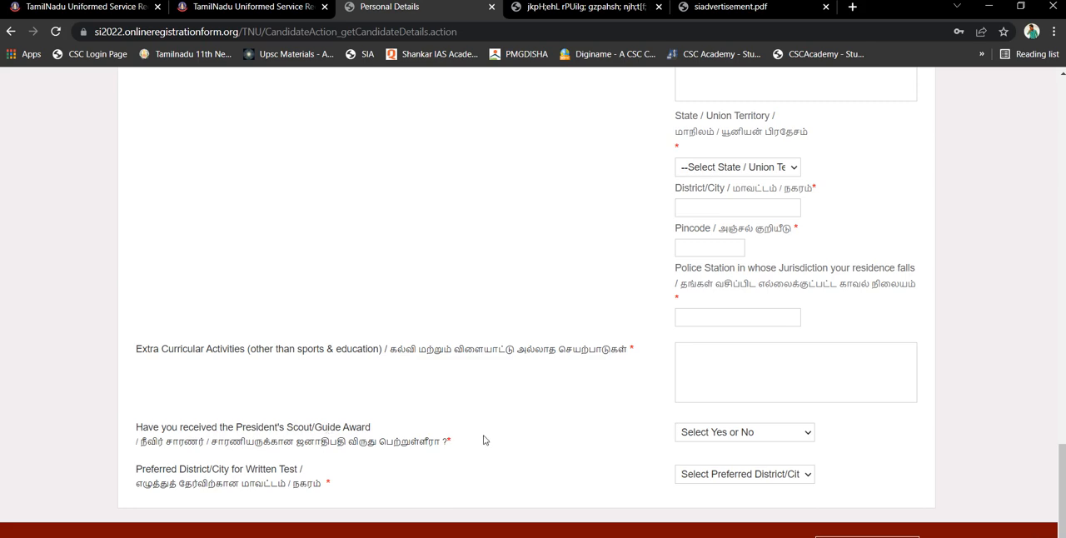
{"action": "left_click", "coordinate": [712, 476]}
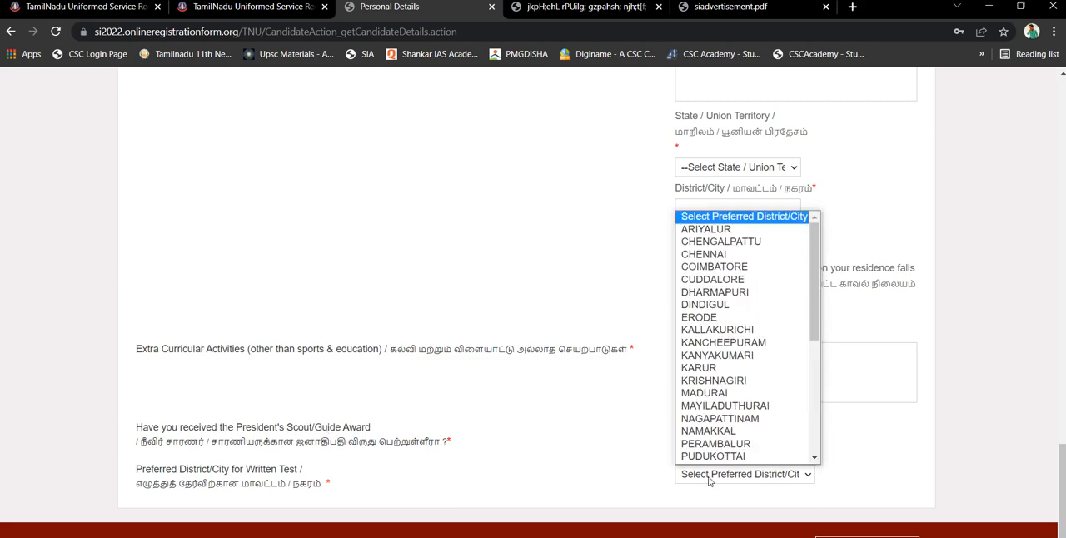
{"action": "left_click", "coordinate": [707, 254]}
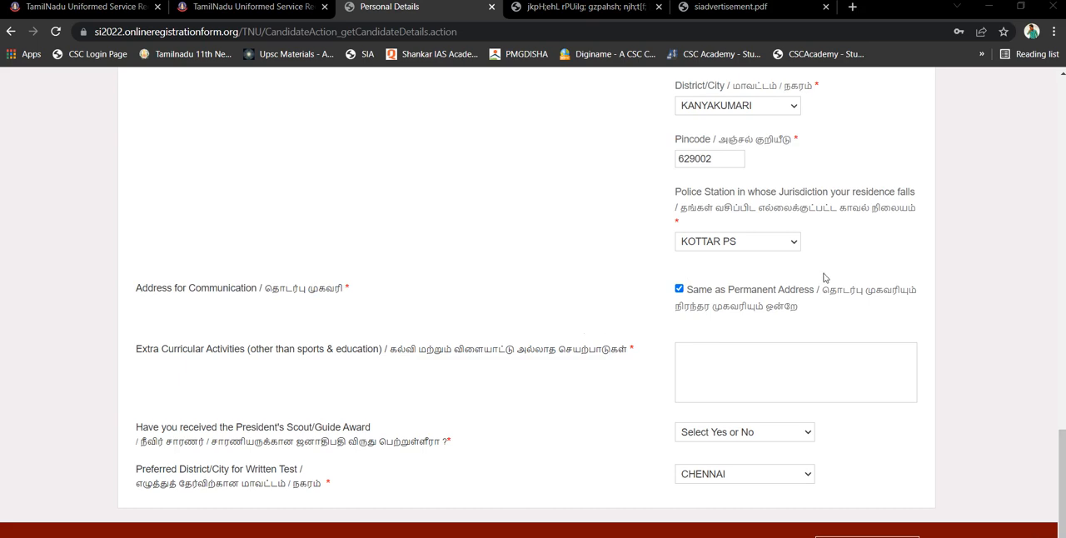
{"action": "left_click", "coordinate": [732, 246]}
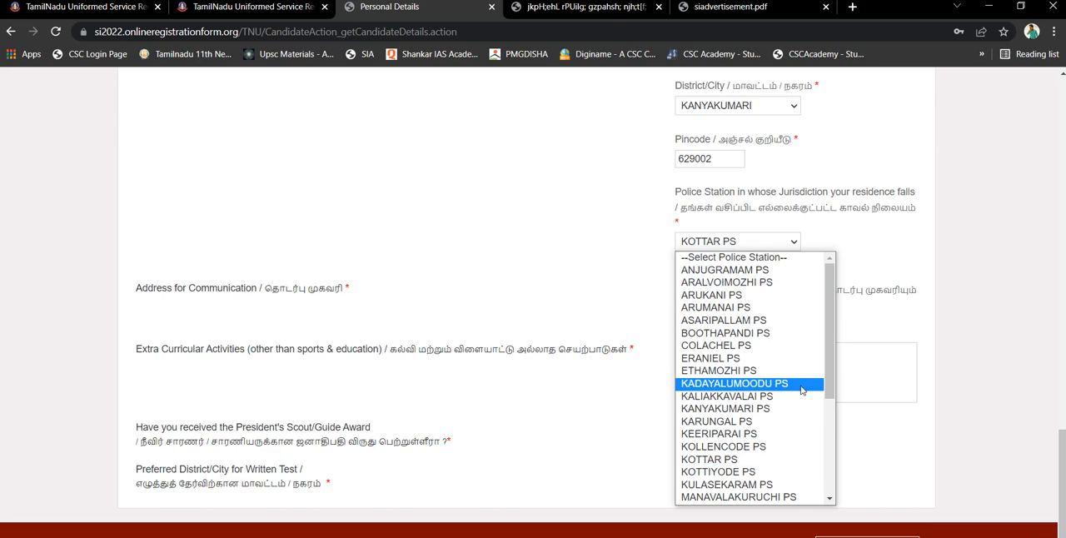
{"action": "left_click", "coordinate": [776, 464]}
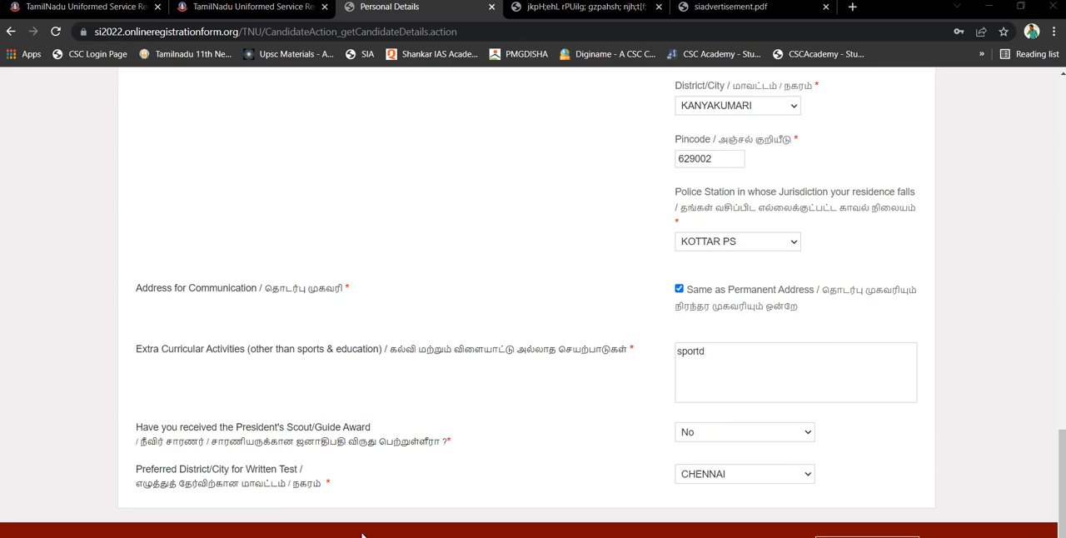
Submit the Personal Details and review the qualification options and examination table in the Academic Details section
{"action": "key", "text": "Return"}
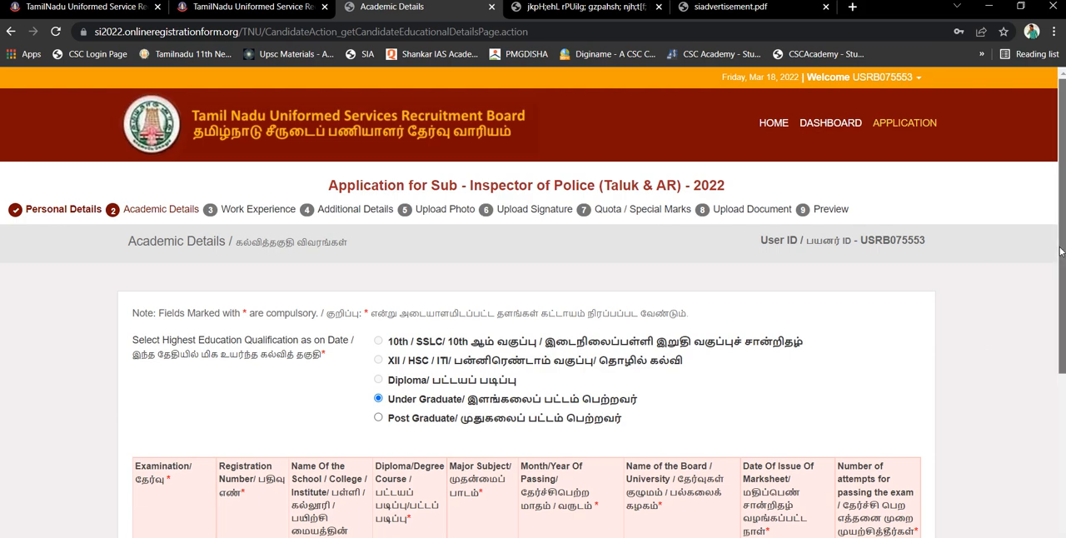
{"action": "scroll", "coordinate": [1063, 254], "scroll_direction": "down", "scroll_amount": 3}
{"action": "scroll", "coordinate": [533, 300], "scroll_direction": "down", "scroll_amount": 1}
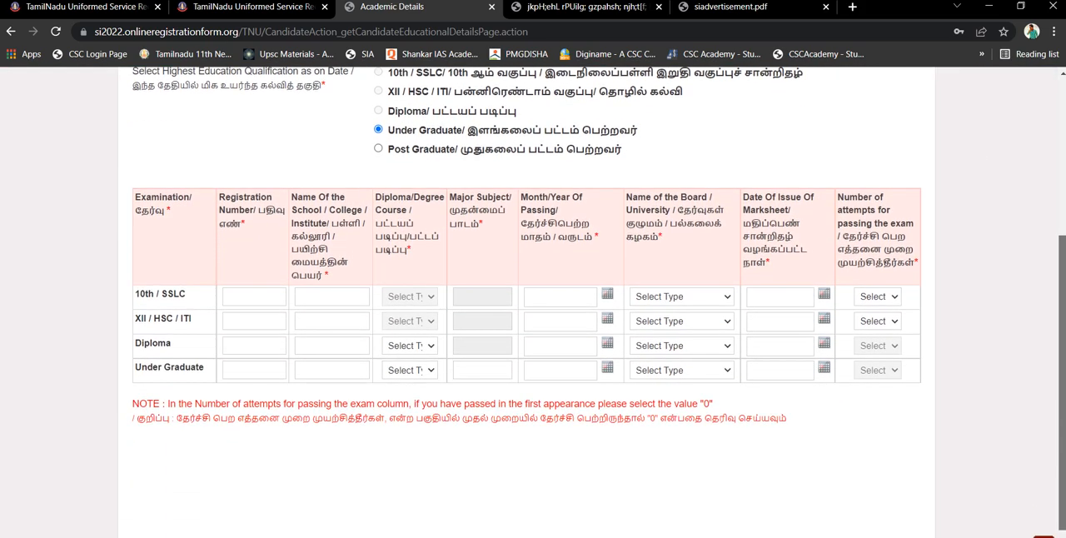
{"action": "scroll", "coordinate": [533, 300], "scroll_direction": "down", "scroll_amount": 1}
{"action": "scroll", "coordinate": [533, 300], "scroll_direction": "up", "scroll_amount": 2}
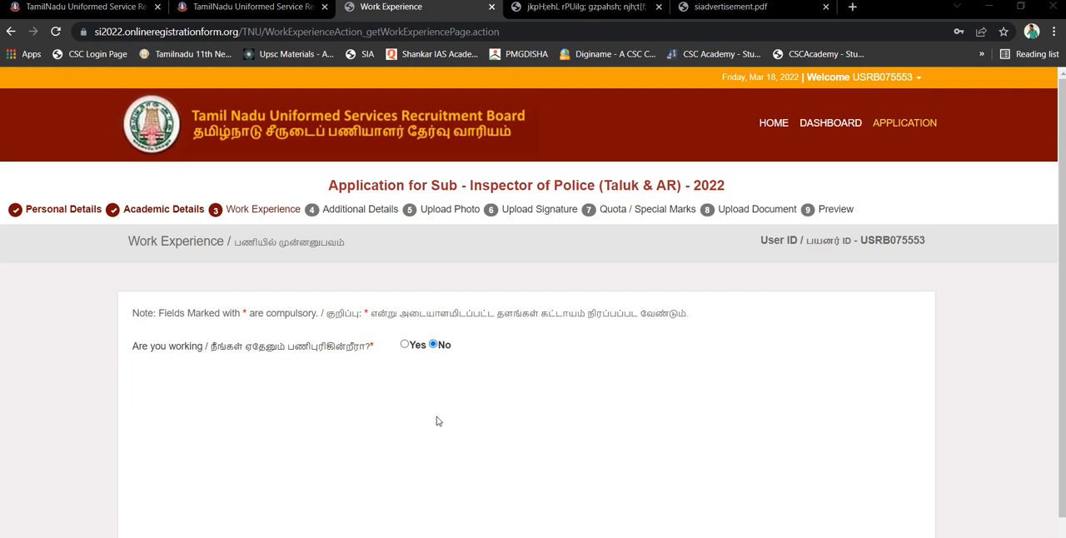
Try answering Yes to the question about working, with Private as the sector, to bring up its employment fields
{"action": "left_click", "coordinate": [405, 344]}
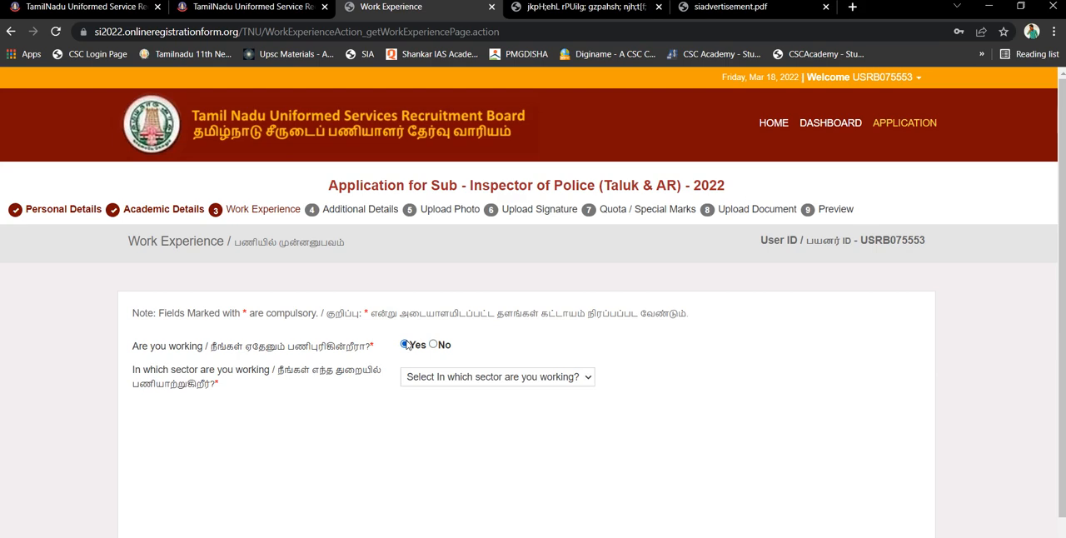
{"action": "left_click", "coordinate": [479, 380]}
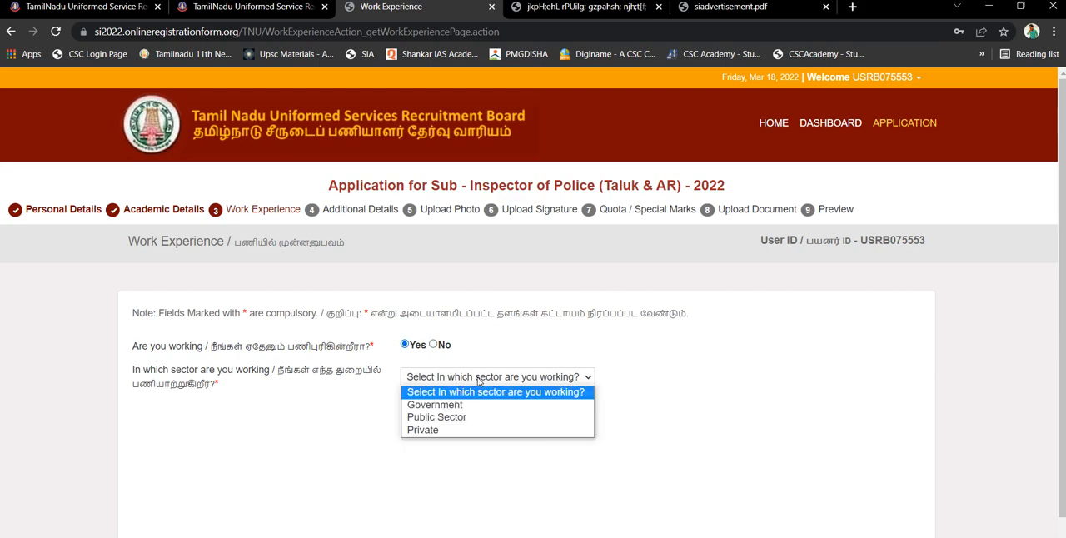
{"action": "left_click", "coordinate": [459, 431]}
{"action": "left_click", "coordinate": [437, 417]}
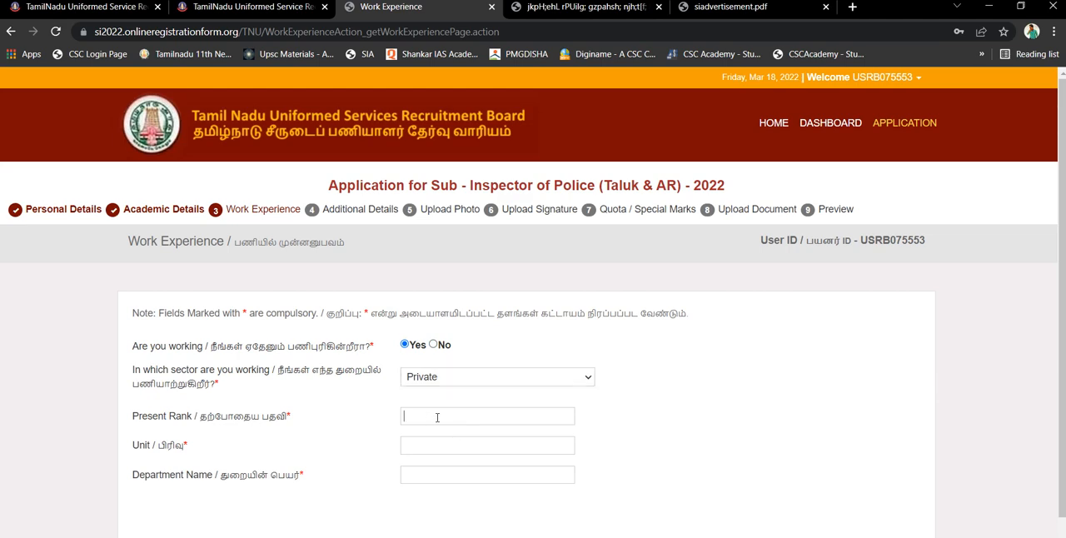
Try the Government sector with Other as the department, and return the working question to No
{"action": "left_click", "coordinate": [458, 377]}
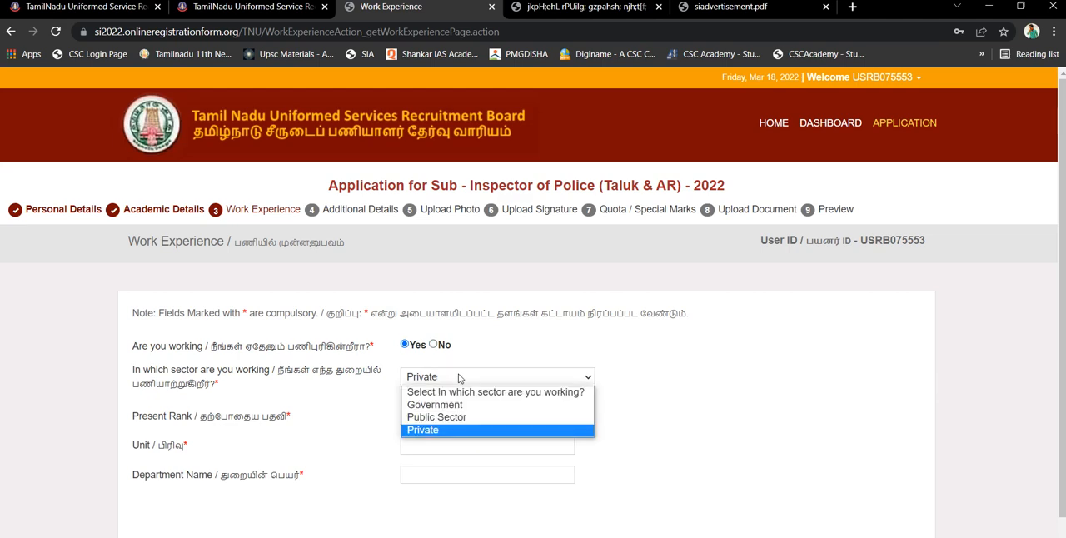
{"action": "left_click", "coordinate": [458, 407]}
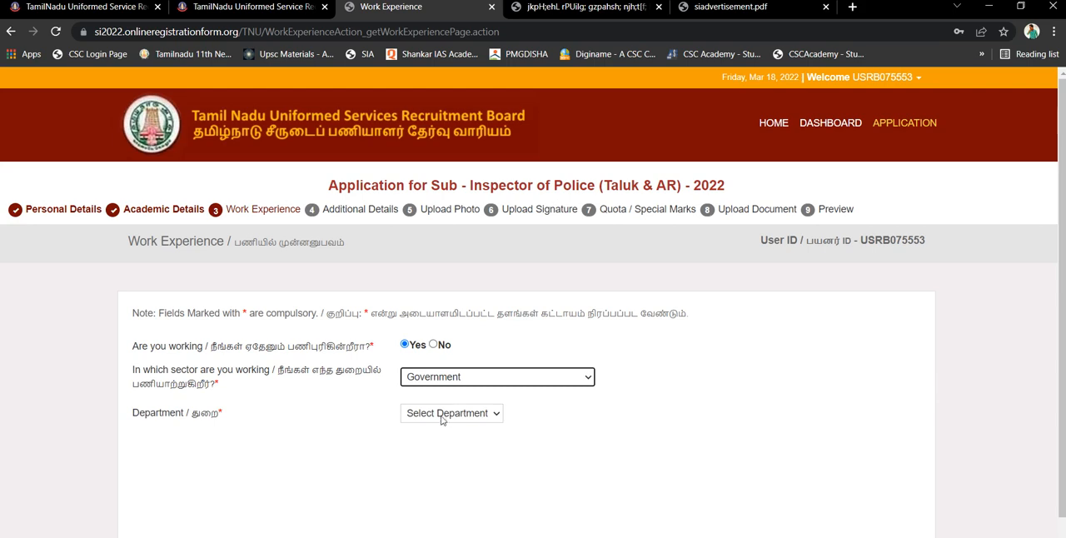
{"action": "left_click", "coordinate": [442, 418]}
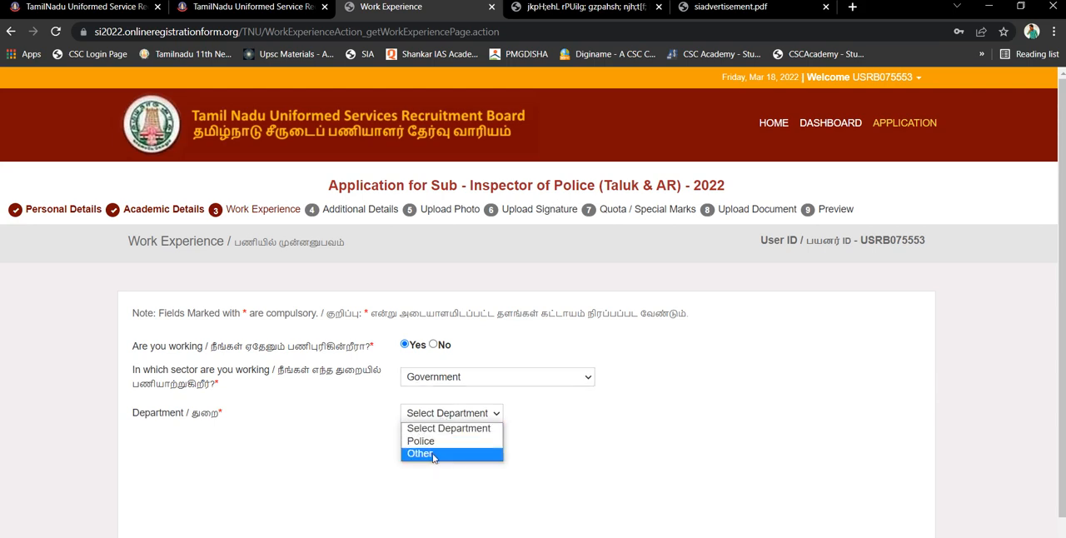
{"action": "left_click", "coordinate": [427, 453]}
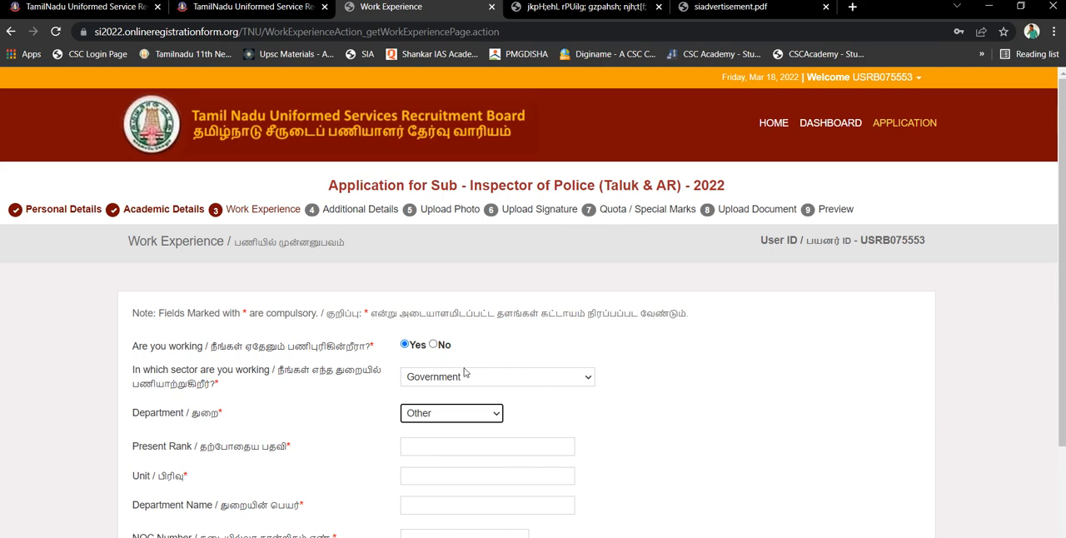
{"action": "left_click", "coordinate": [436, 343]}
{"action": "left_click", "coordinate": [435, 345]}
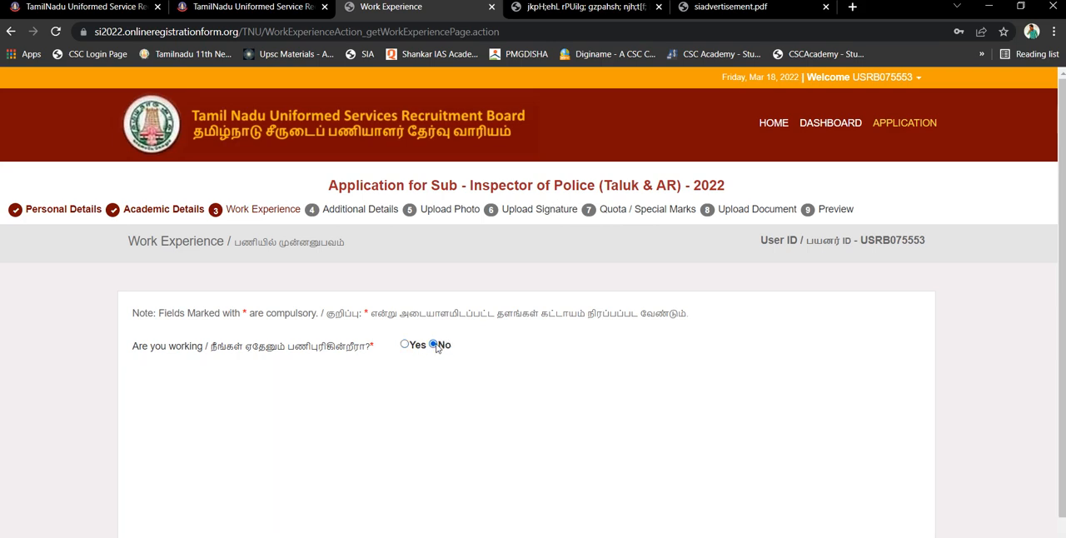
Try answering Yes to the working question again with Public Sector as the sector
{"action": "left_click", "coordinate": [414, 348]}
{"action": "left_click", "coordinate": [442, 380]}
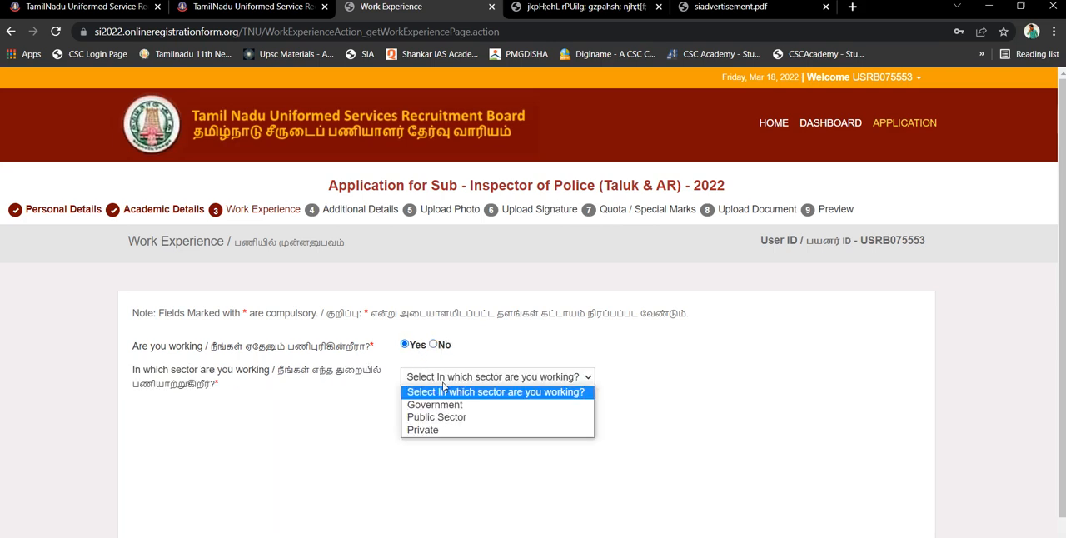
{"action": "left_click", "coordinate": [434, 418]}
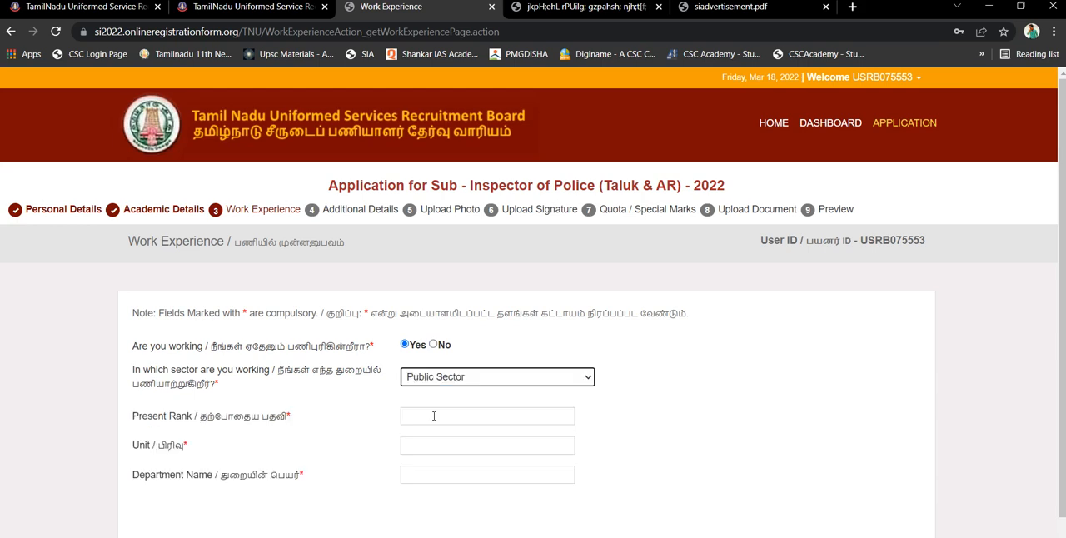
Answer No to the question about working and proceed to the Additional Details section
{"action": "left_click", "coordinate": [439, 345]}
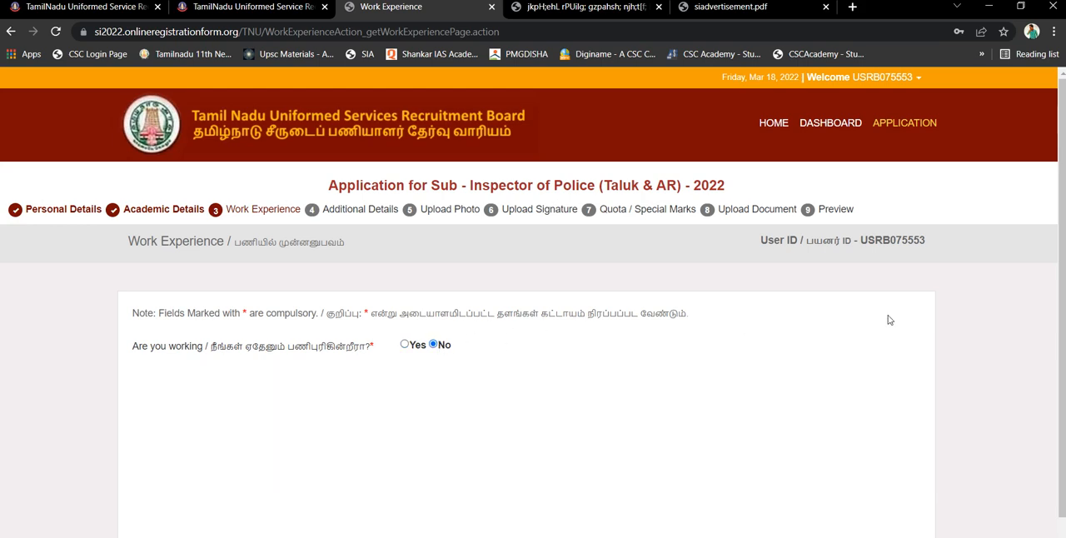
{"action": "left_click_drag", "start_coordinate": [1061, 256], "coordinate": [1064, 396]}
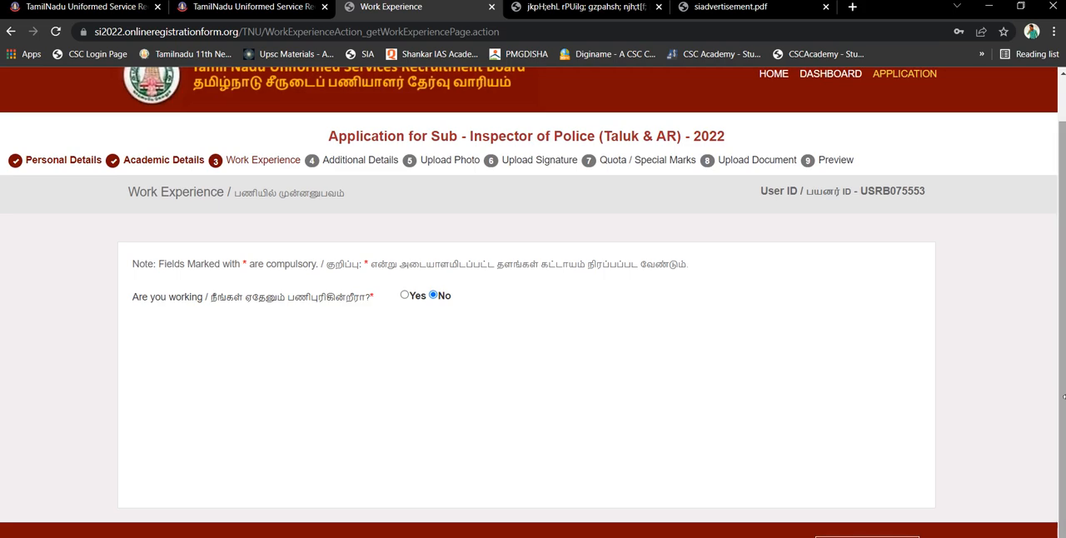
{"action": "left_click", "coordinate": [868, 537]}
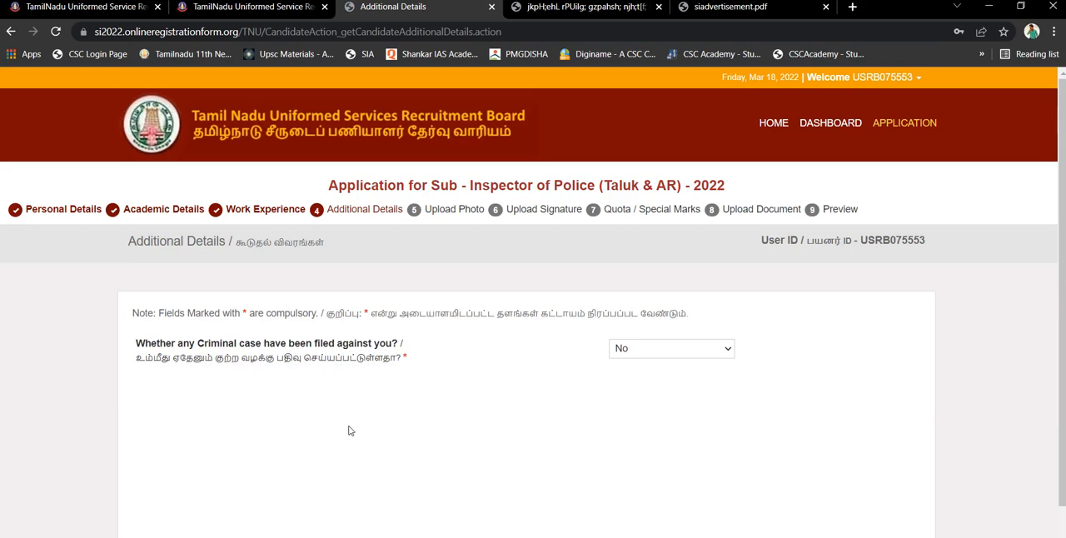
Answer No to the criminal case question and proceed to the Upload Photo section
{"action": "left_click", "coordinate": [670, 351]}
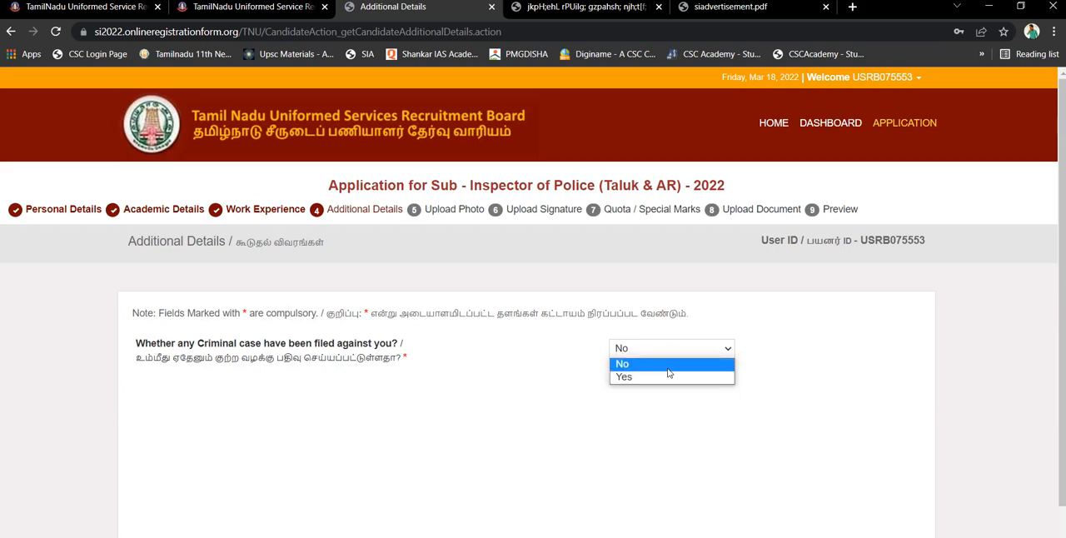
{"action": "left_click", "coordinate": [673, 364]}
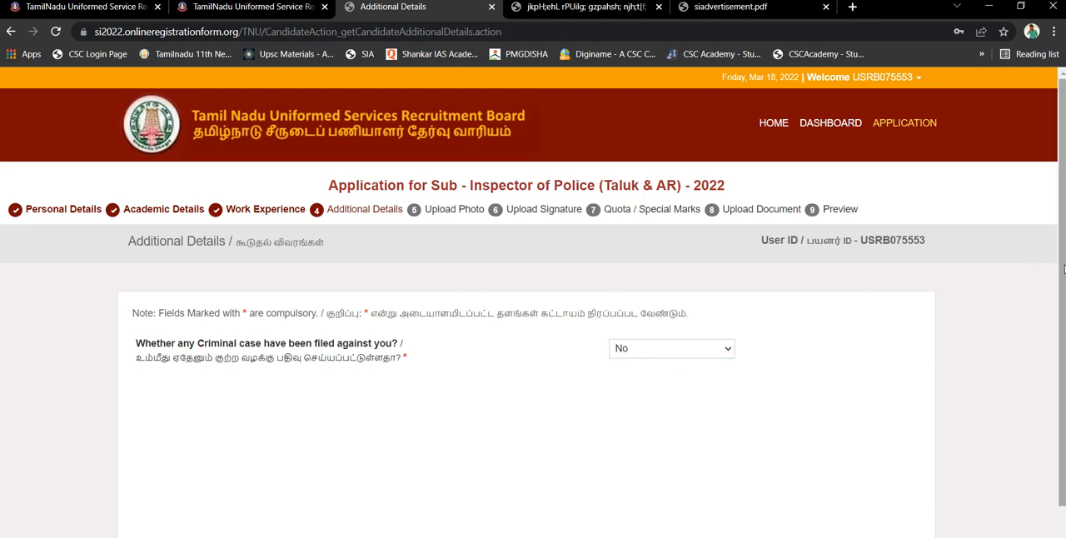
{"action": "scroll", "coordinate": [1055, 263], "scroll_direction": "down", "scroll_amount": 1}
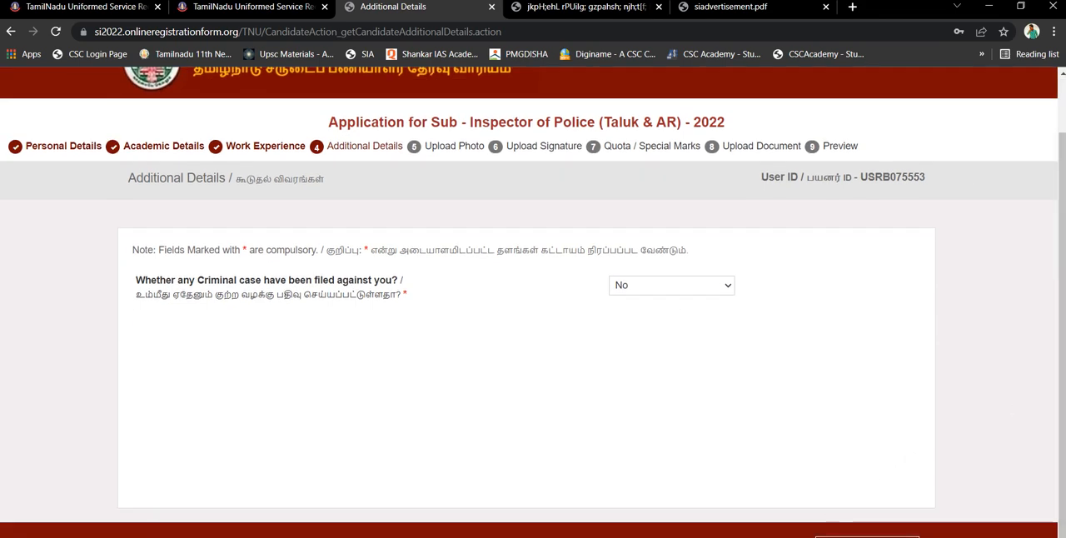
{"action": "key", "text": "Return"}
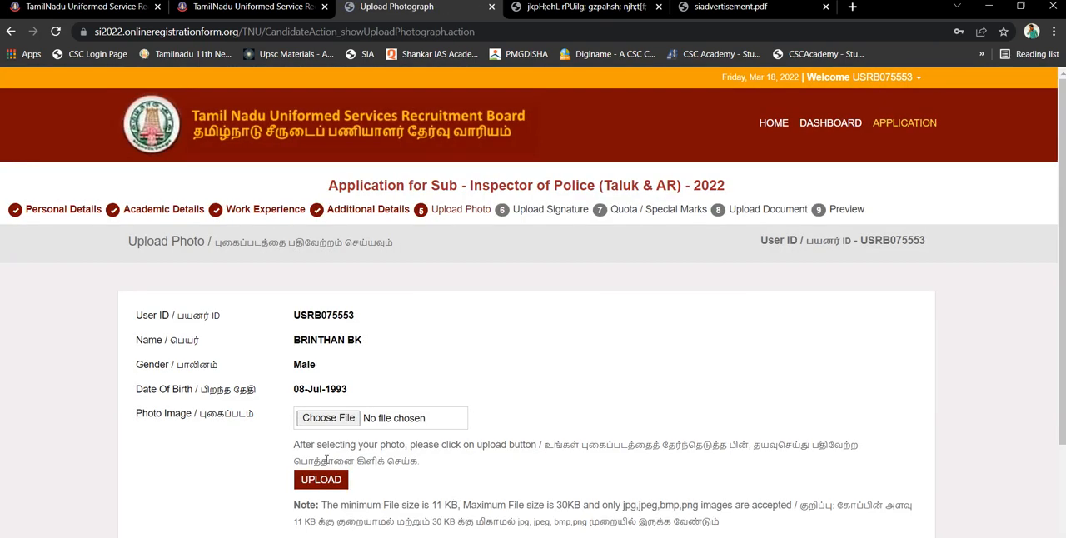
Try to upload IMG_20200826_201242 from the Downloads folder as the photo image
{"action": "left_click", "coordinate": [385, 421]}
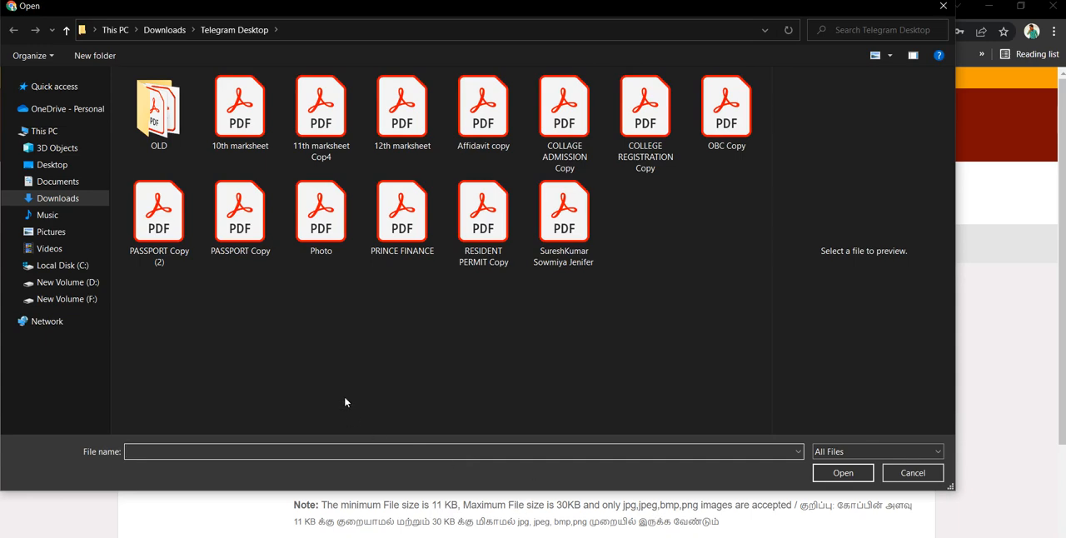
{"action": "left_click", "coordinate": [58, 201]}
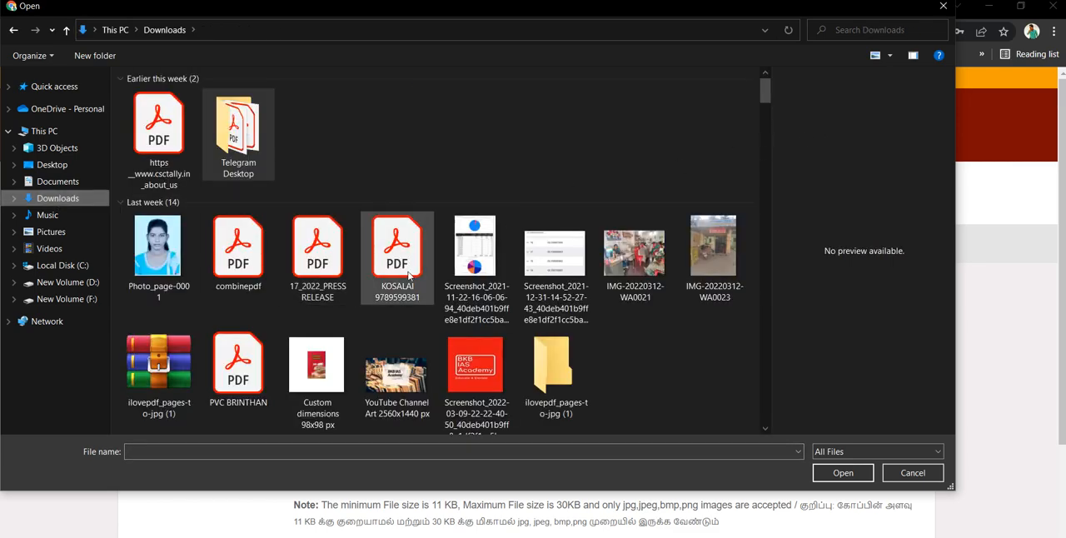
{"action": "left_click_drag", "start_coordinate": [765, 89], "coordinate": [786, 209]}
{"action": "scroll", "coordinate": [785, 204], "scroll_direction": "down", "scroll_amount": 5}
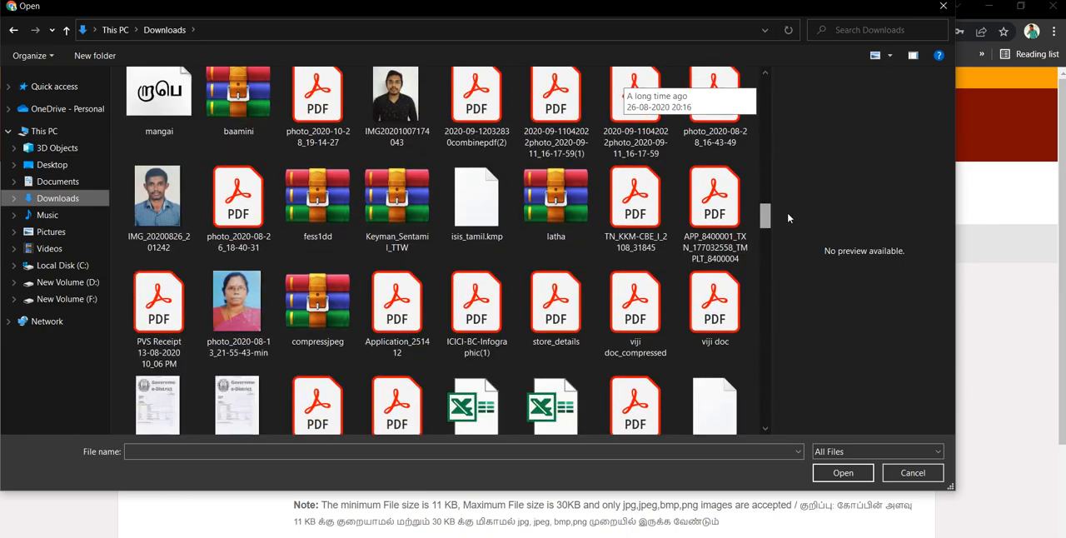
{"action": "left_click", "coordinate": [187, 190]}
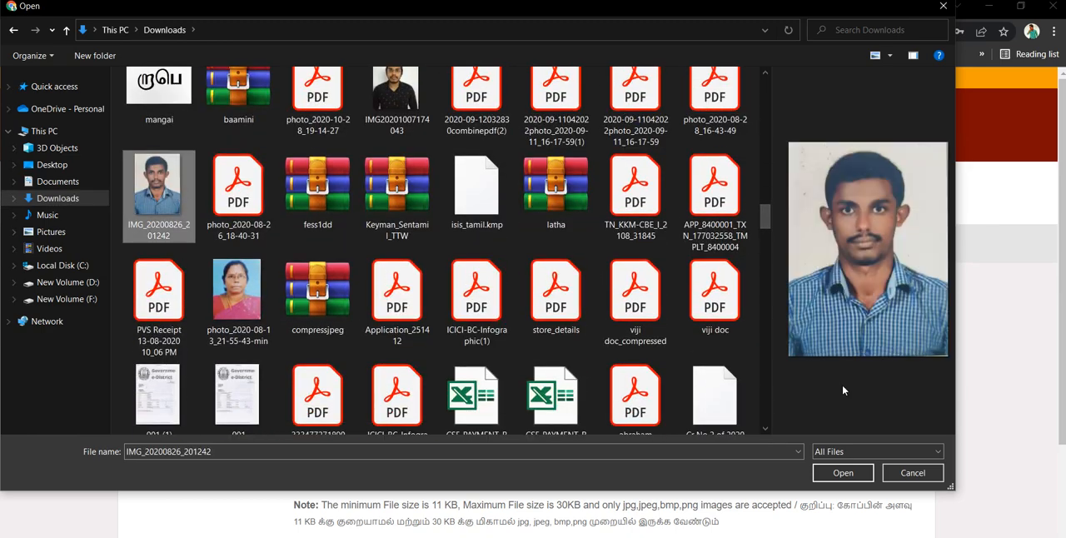
{"action": "left_click", "coordinate": [848, 477]}
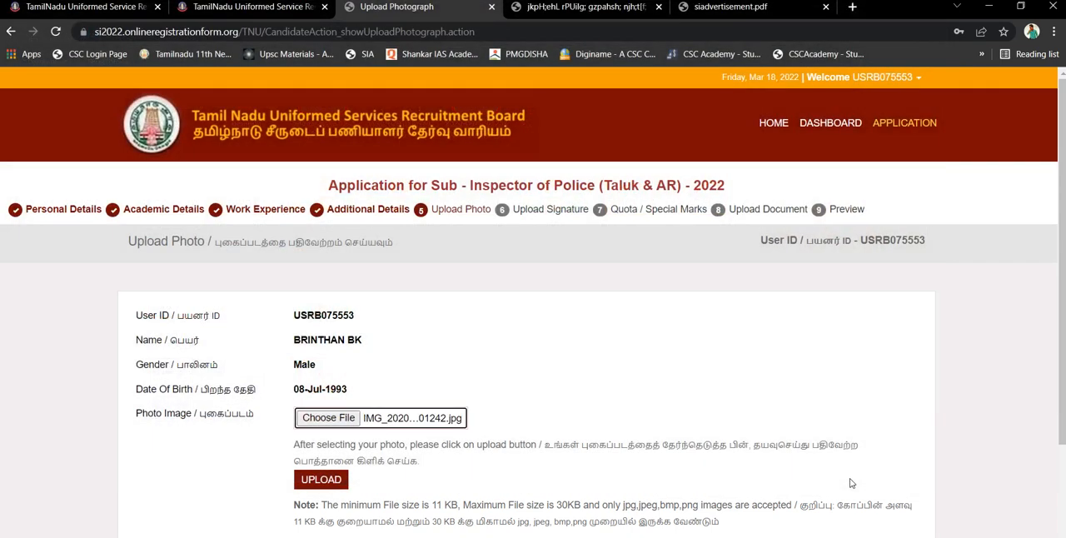
{"action": "left_click", "coordinate": [314, 484]}
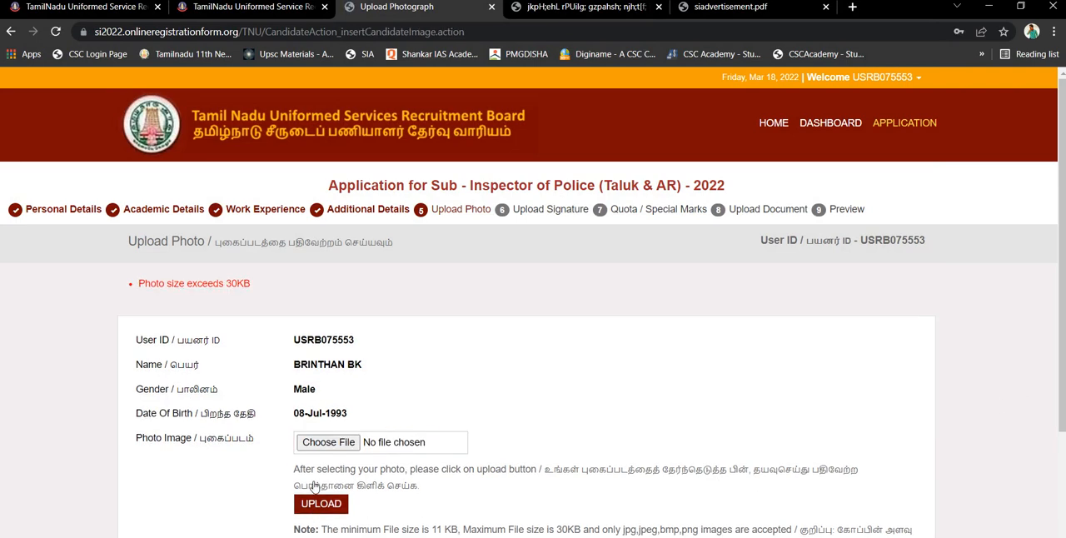
Try to upload 1.jpg as the photo image instead
{"action": "left_click", "coordinate": [382, 444]}
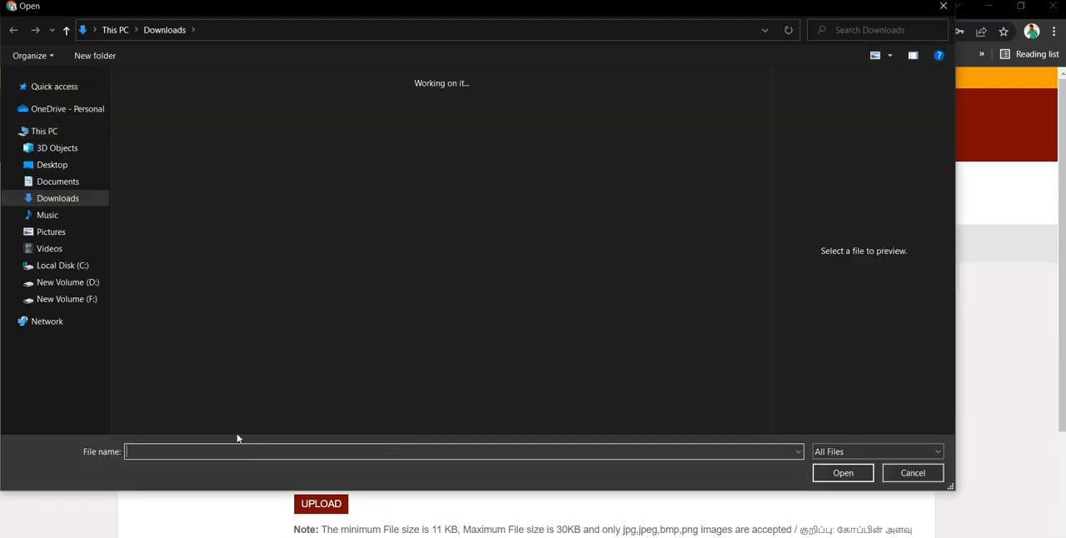
{"action": "left_click_drag", "start_coordinate": [766, 102], "coordinate": [805, 427]}
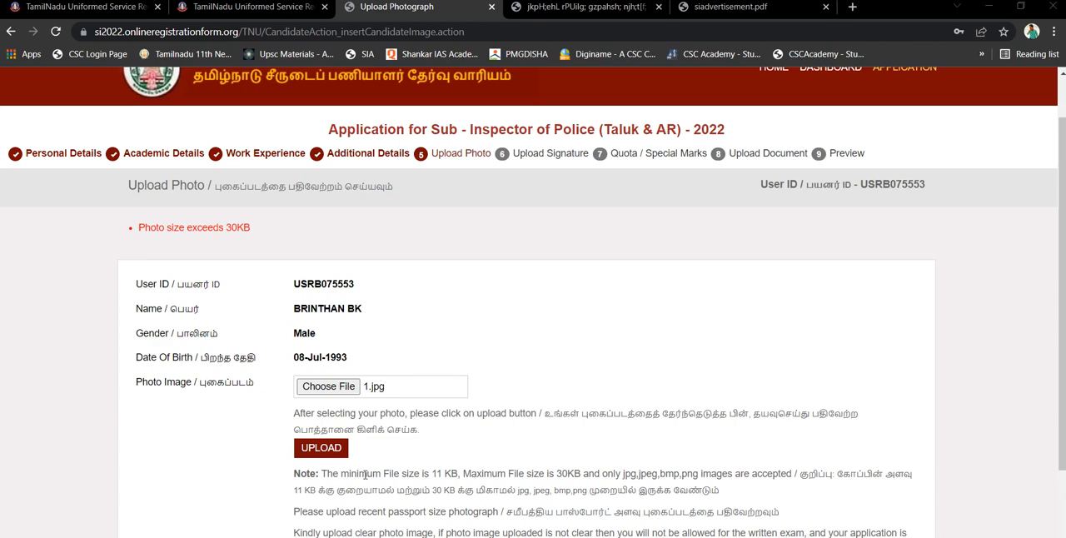
{"action": "left_click", "coordinate": [328, 456]}
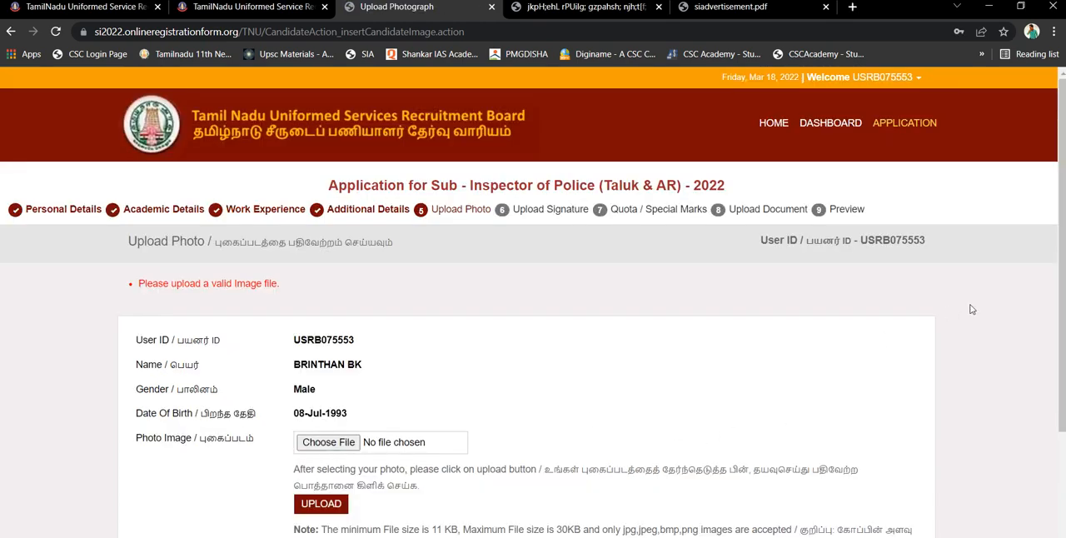
Find IMG_20200826_201242 in the Downloads folder in File Explorer and open it for editing in Paint
{"action": "left_click_drag", "start_coordinate": [1064, 283], "coordinate": [1064, 413]}
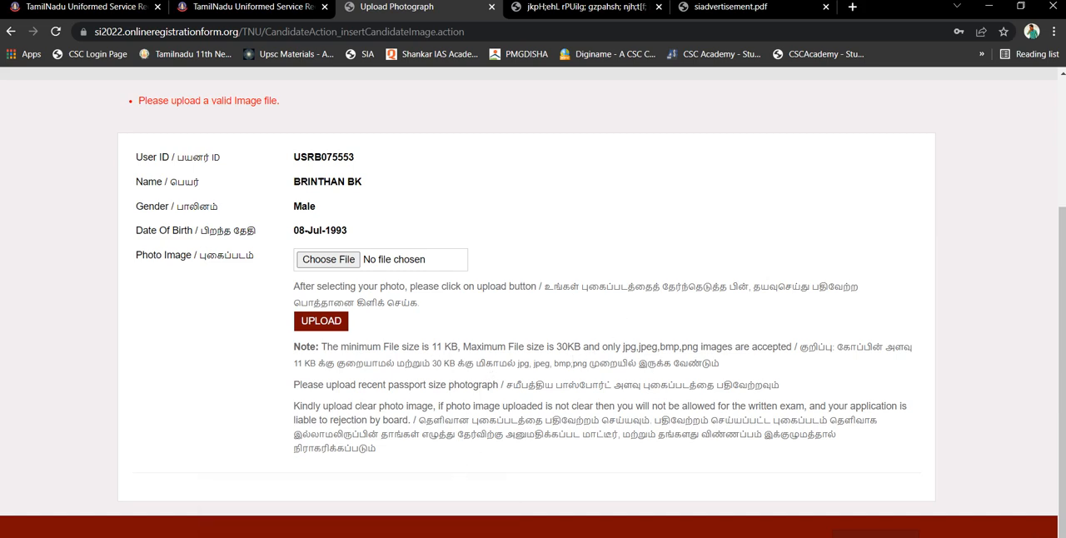
{"action": "left_click", "coordinate": [356, 537]}
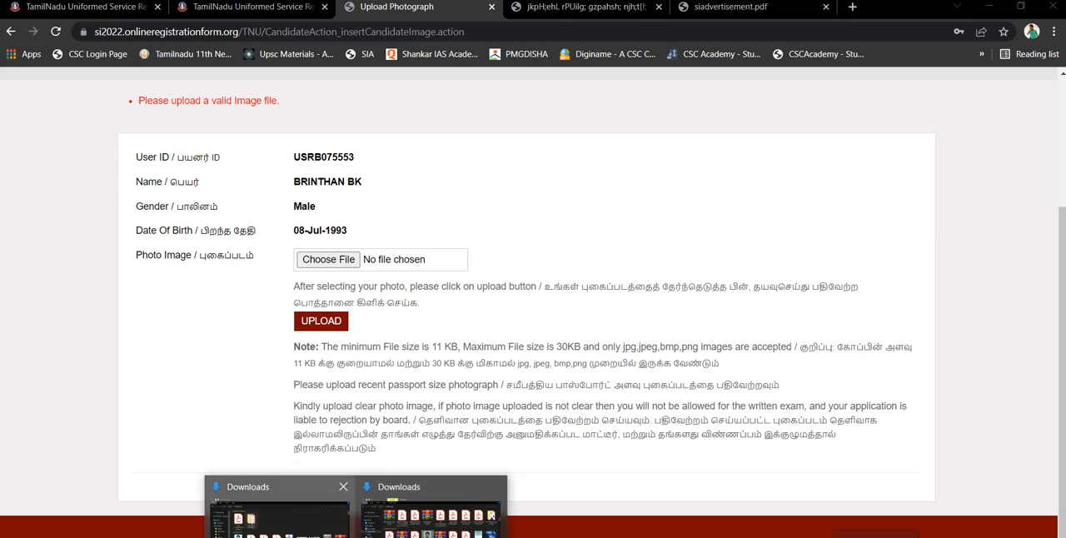
{"action": "left_click", "coordinate": [308, 531]}
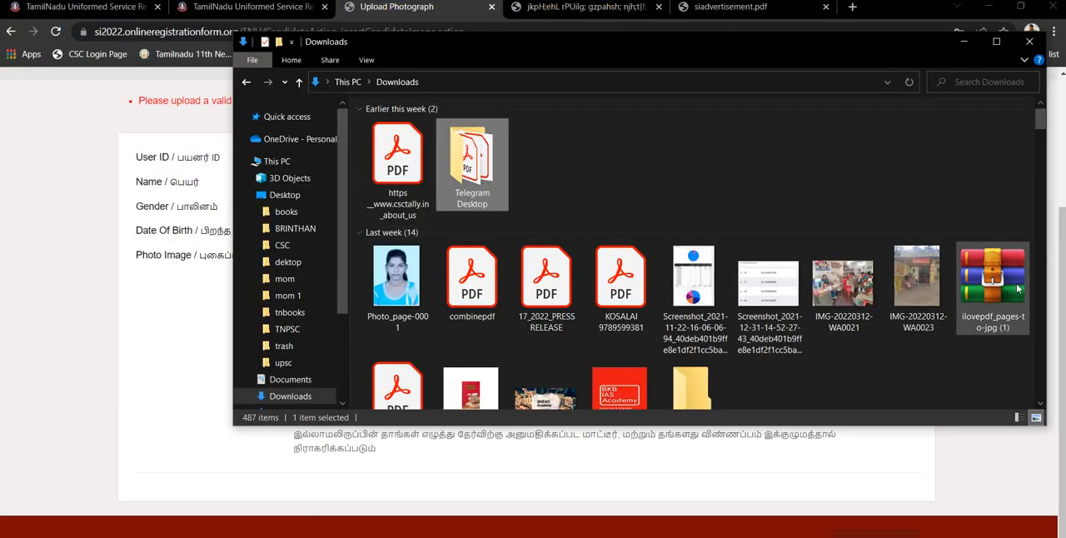
{"action": "scroll", "coordinate": [1040, 404], "scroll_direction": "down", "scroll_amount": 5}
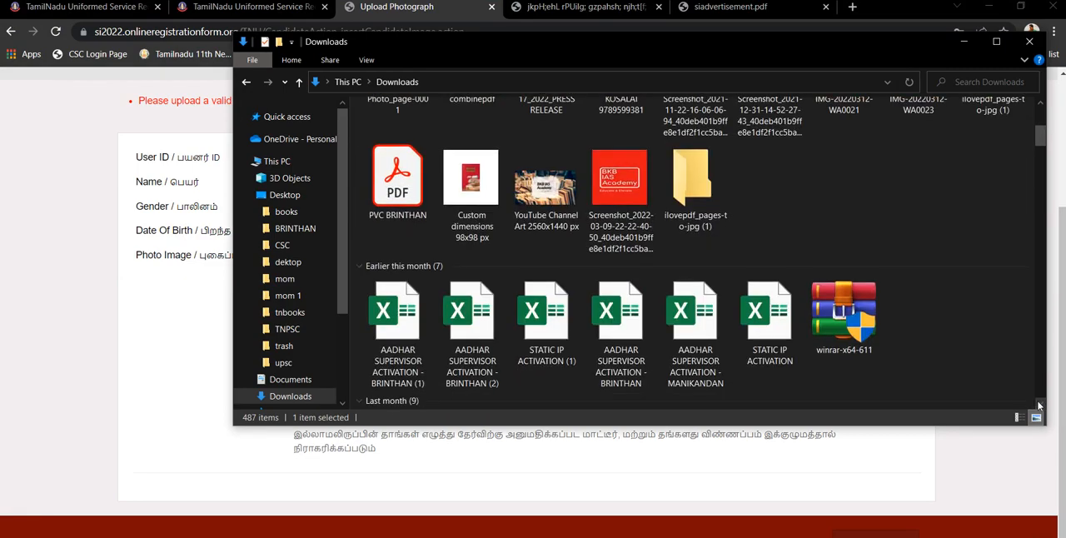
{"action": "scroll", "coordinate": [1039, 405], "scroll_direction": "down", "scroll_amount": 1}
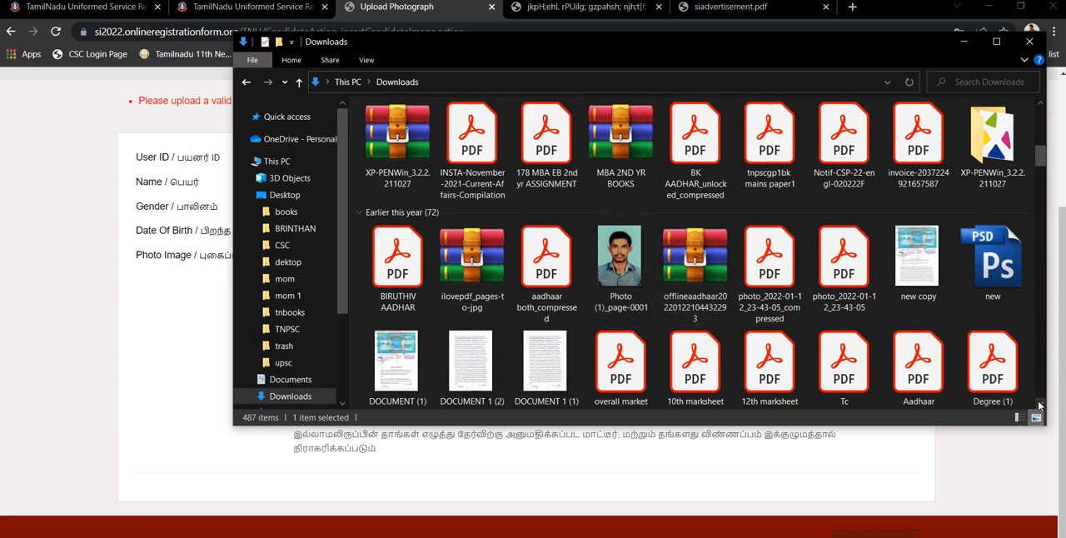
{"action": "scroll", "coordinate": [1039, 405], "scroll_direction": "down", "scroll_amount": 10}
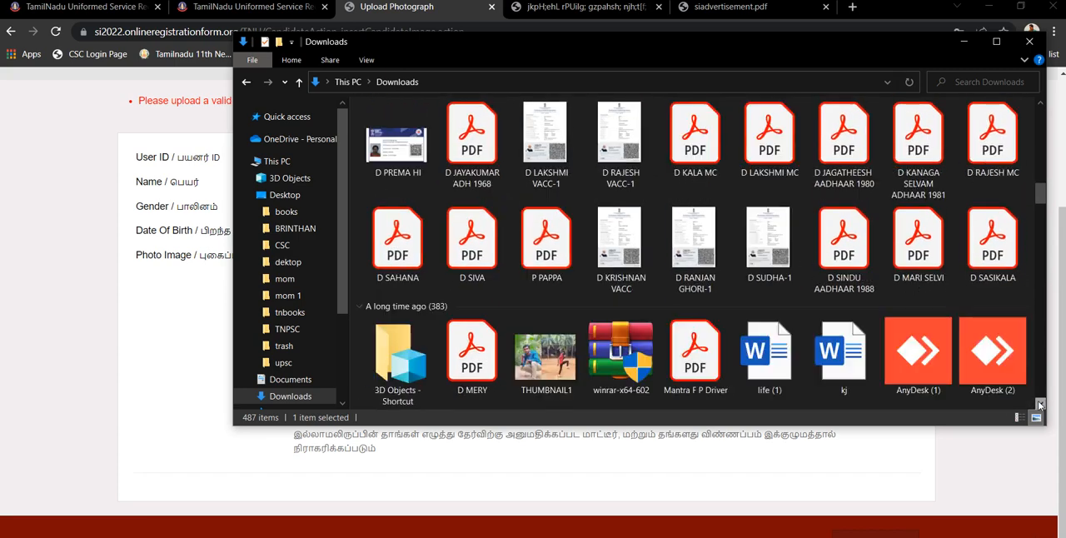
{"action": "scroll", "coordinate": [1039, 404], "scroll_direction": "down", "scroll_amount": 6}
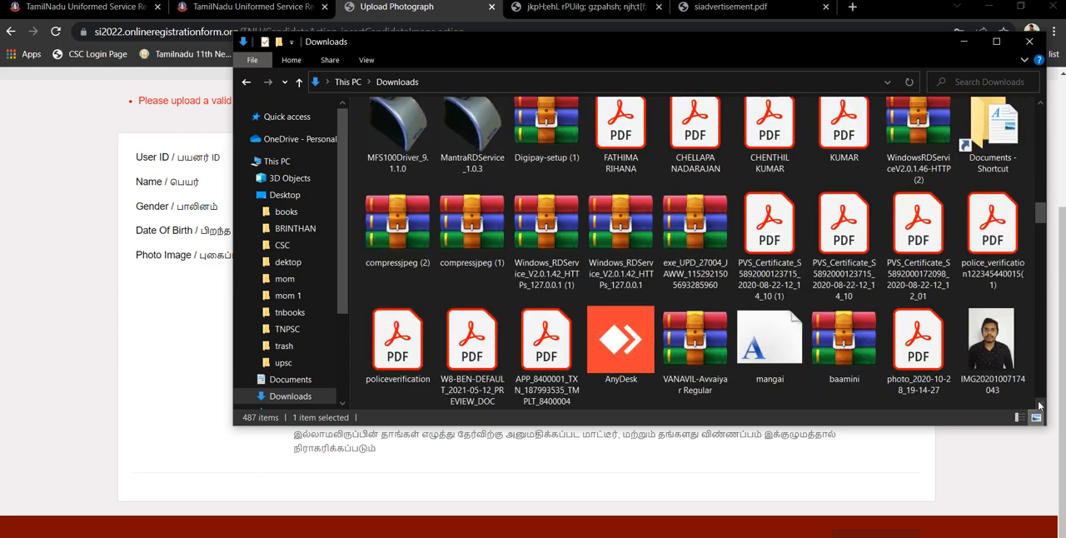
{"action": "scroll", "coordinate": [1040, 405], "scroll_direction": "down", "scroll_amount": 2}
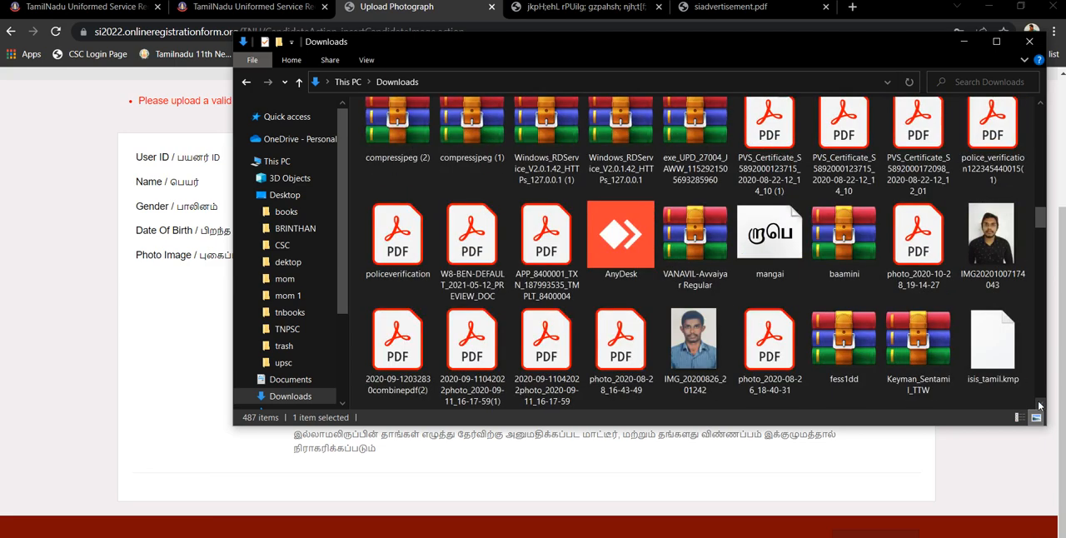
{"action": "left_click", "coordinate": [680, 367]}
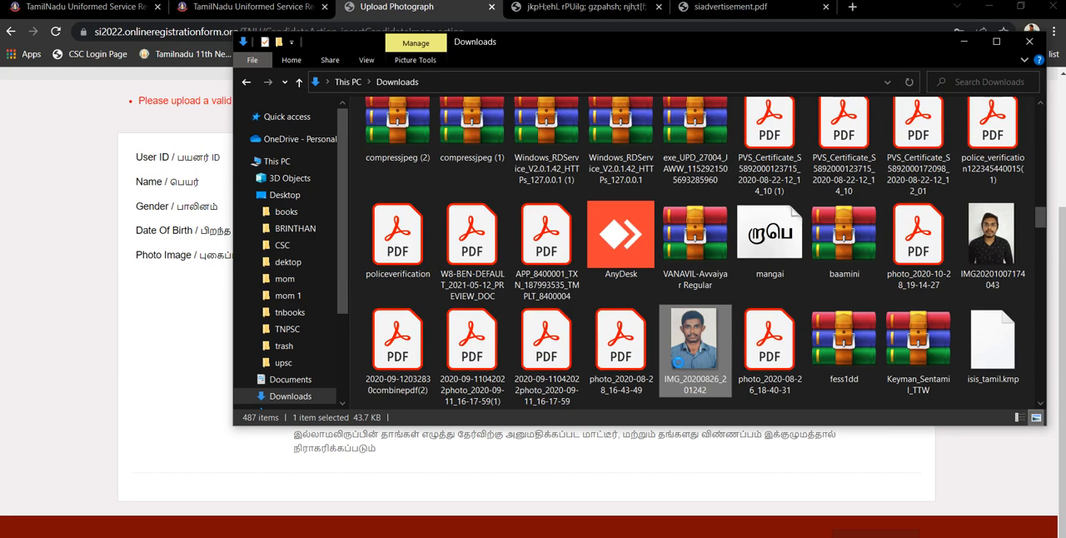
{"action": "right_click", "coordinate": [680, 366]}
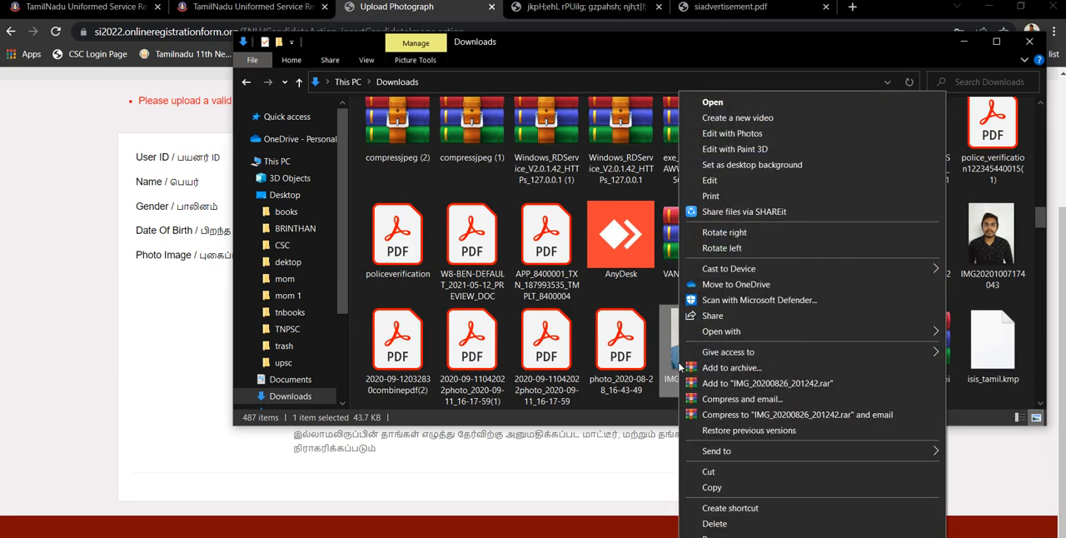
{"action": "left_click", "coordinate": [710, 181]}
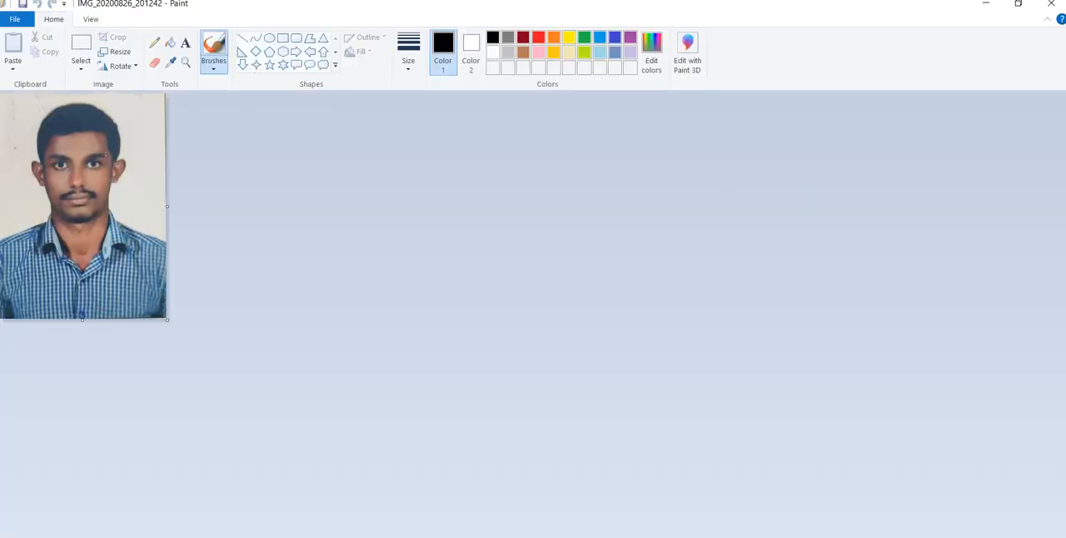
Resize the photo to 50 percent with its aspect ratio maintained, and close Paint with the change saved
{"action": "left_click", "coordinate": [116, 52]}
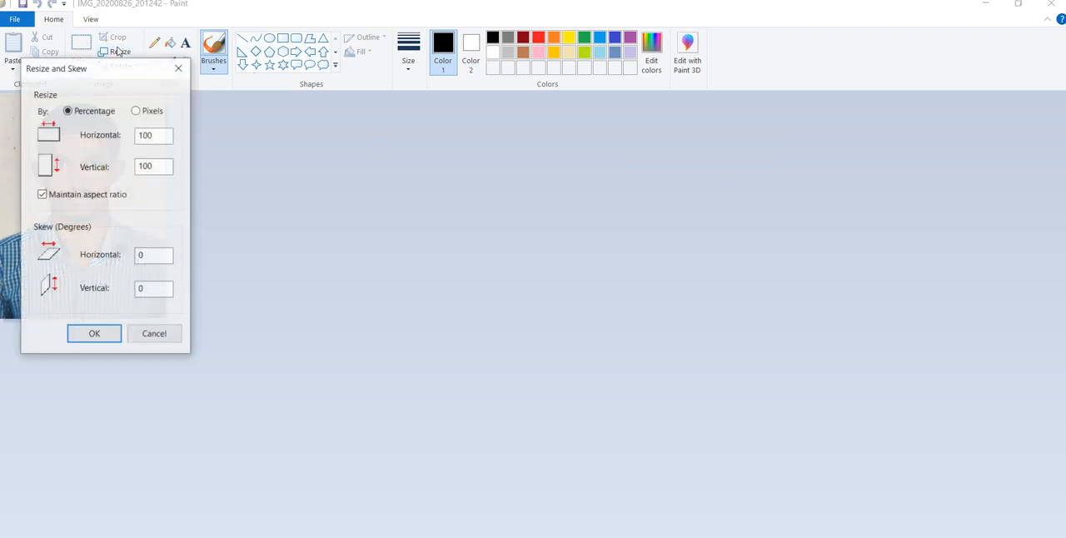
{"action": "double_click", "coordinate": [146, 134]}
{"action": "type", "text": "1"}
{"action": "type", "text": "50"}
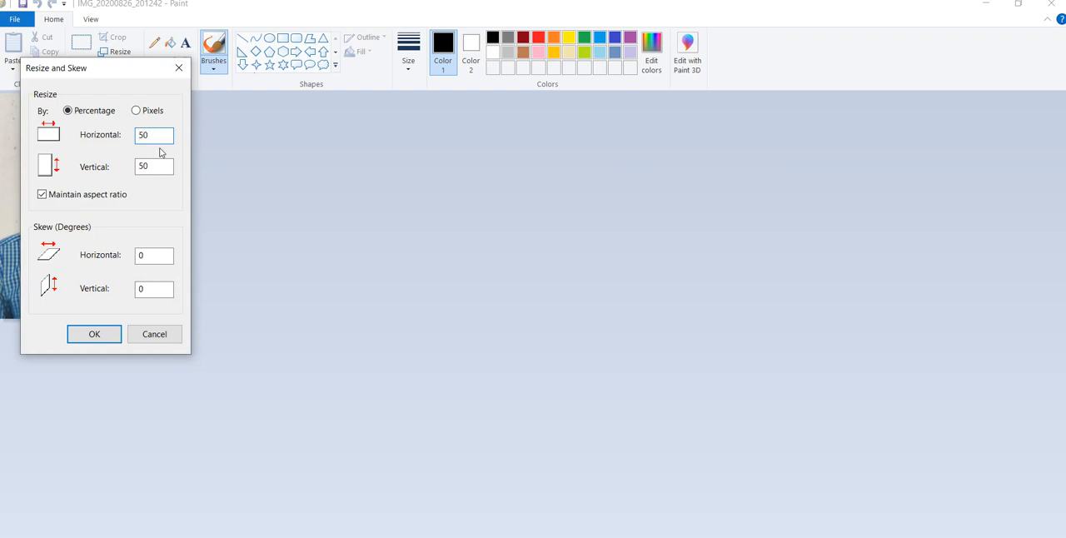
{"action": "left_click", "coordinate": [95, 334]}
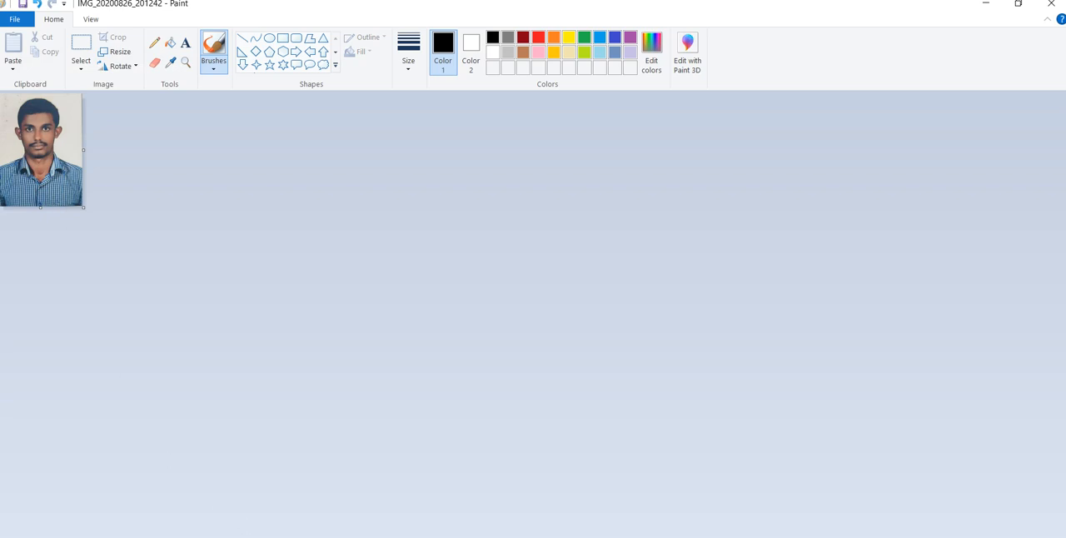
{"action": "left_click", "coordinate": [1050, 4]}
{"action": "left_click_drag", "start_coordinate": [242, 487], "coordinate": [674, 205]}
{"action": "left_click", "coordinate": [547, 203]}
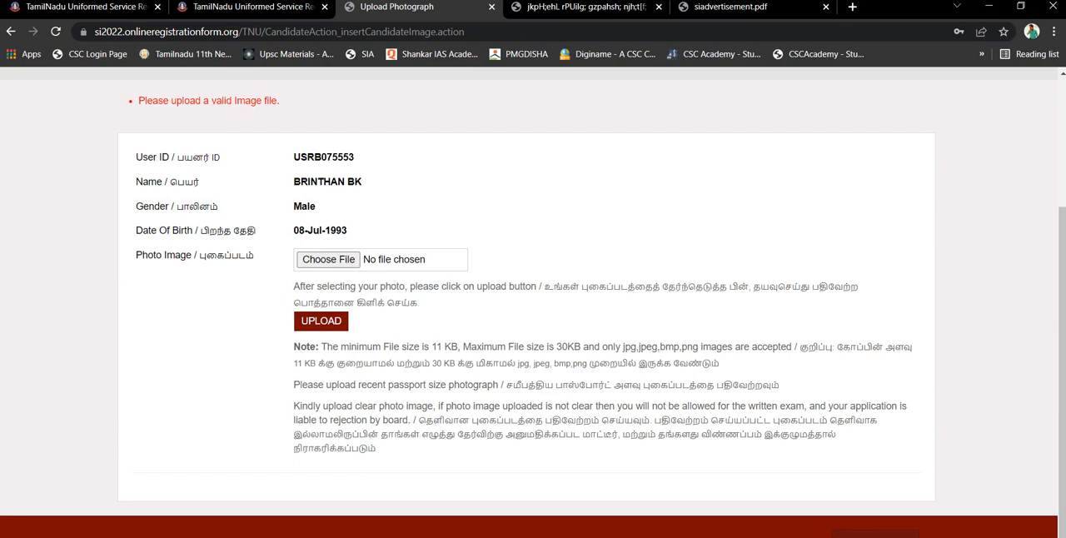
{"action": "left_click", "coordinate": [169, 536]}
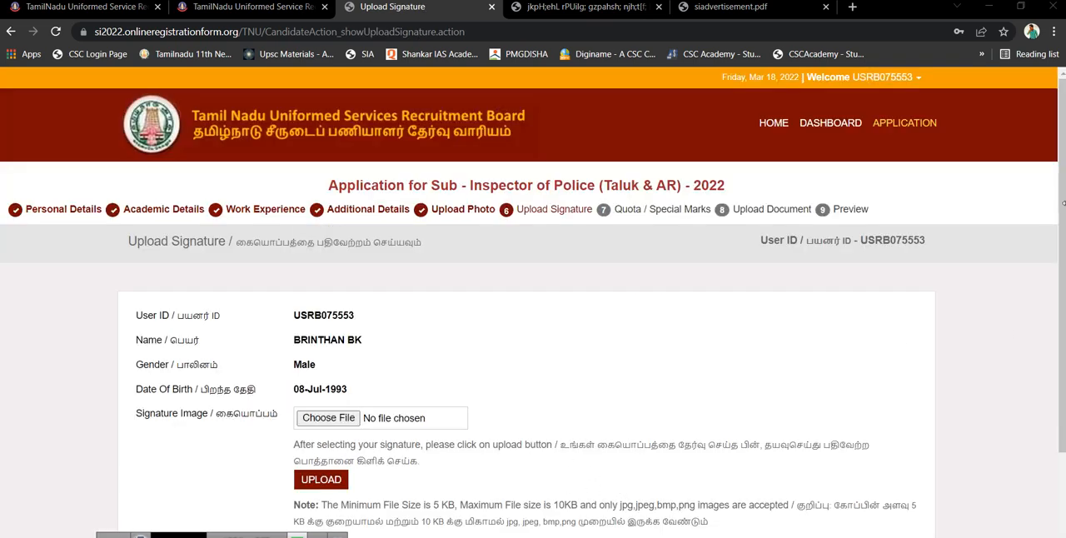
From the Signature Image file selection, find the singature image in Downloads and open it for editing in Paint
{"action": "left_click_drag", "start_coordinate": [1054, 221], "coordinate": [1063, 322]}
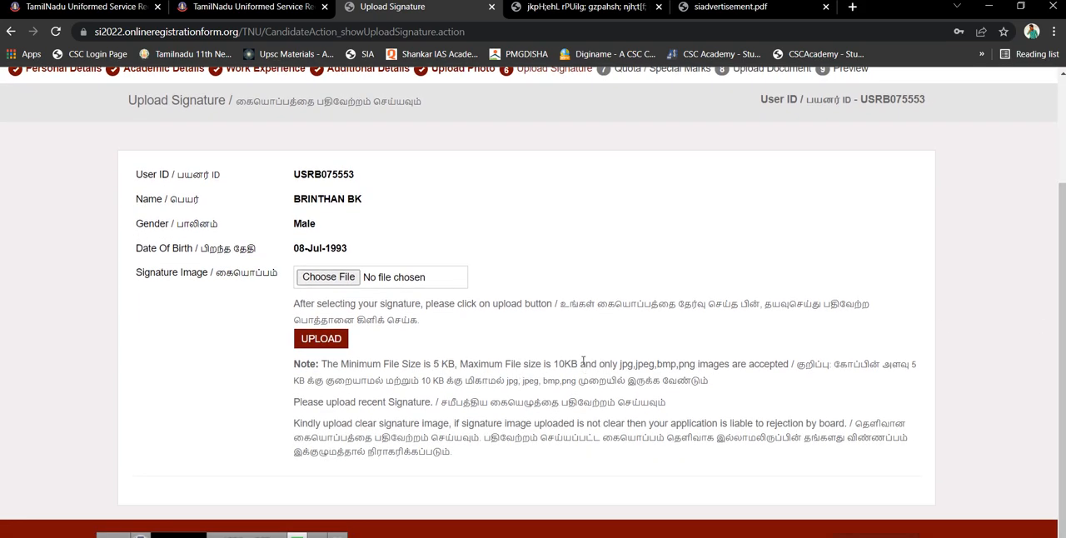
{"action": "left_click", "coordinate": [327, 274]}
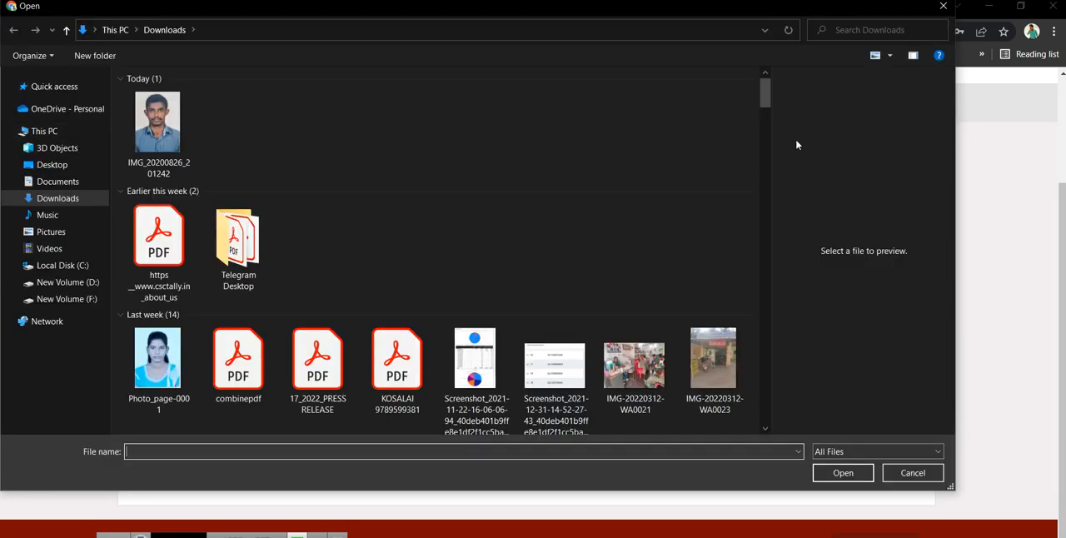
{"action": "left_click_drag", "start_coordinate": [768, 102], "coordinate": [784, 241]}
{"action": "left_click_drag", "start_coordinate": [785, 254], "coordinate": [786, 303]}
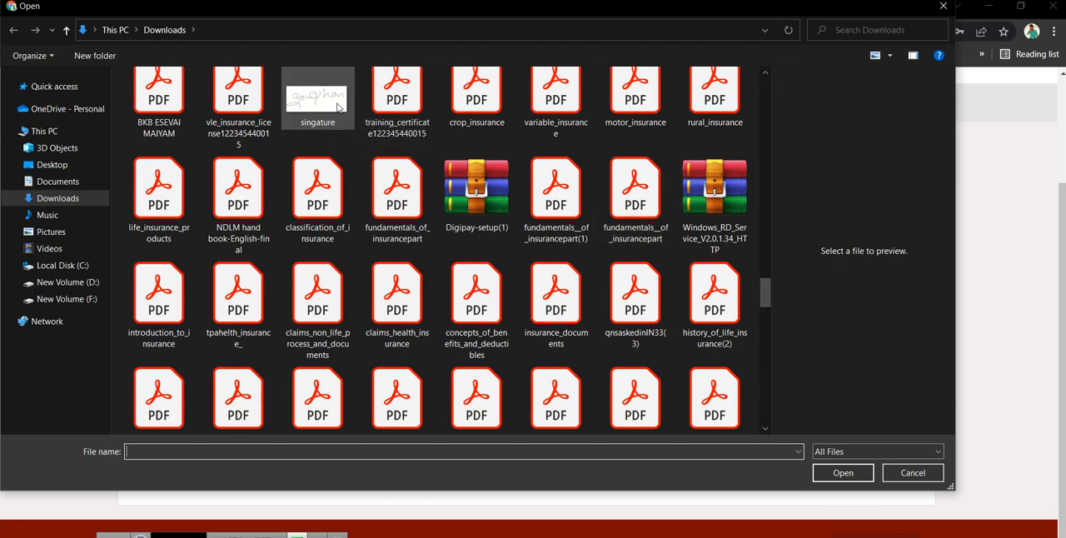
{"action": "left_click", "coordinate": [330, 99]}
{"action": "right_click", "coordinate": [330, 90]}
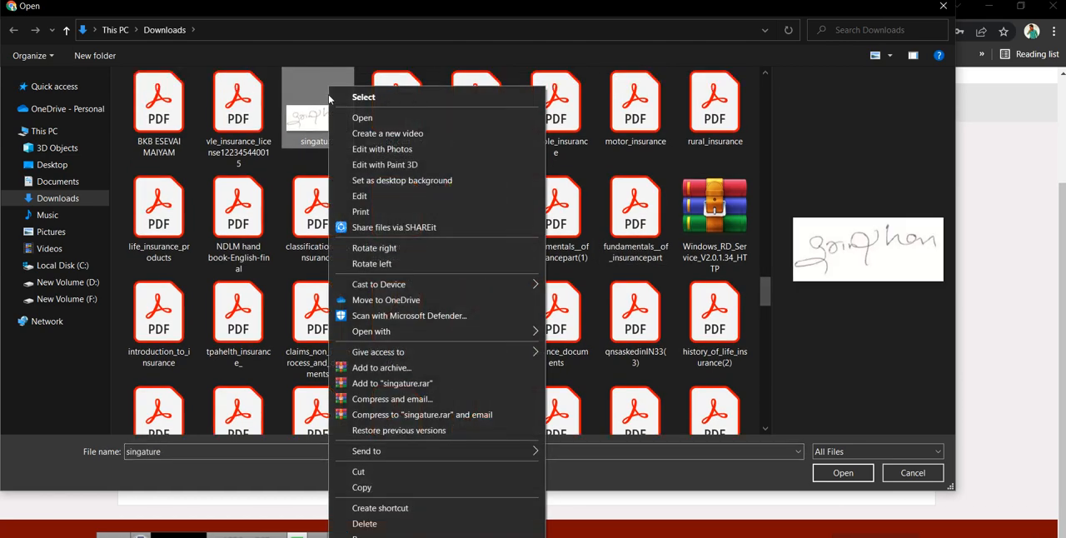
{"action": "left_click", "coordinate": [388, 201]}
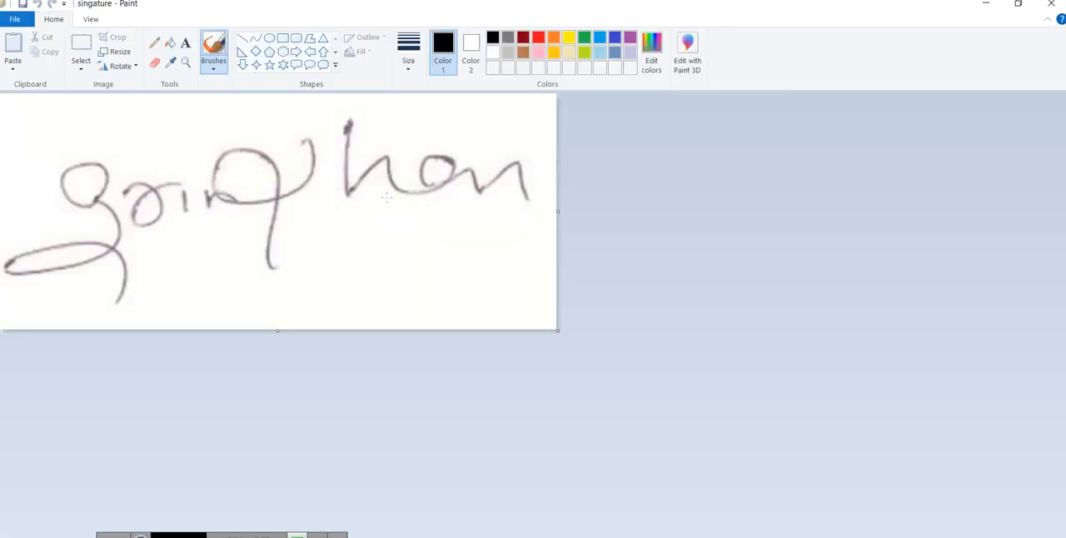
Resize the signature image to 50 percent with its aspect ratio maintained
{"action": "left_click", "coordinate": [122, 51]}
{"action": "left_click", "coordinate": [168, 138]}
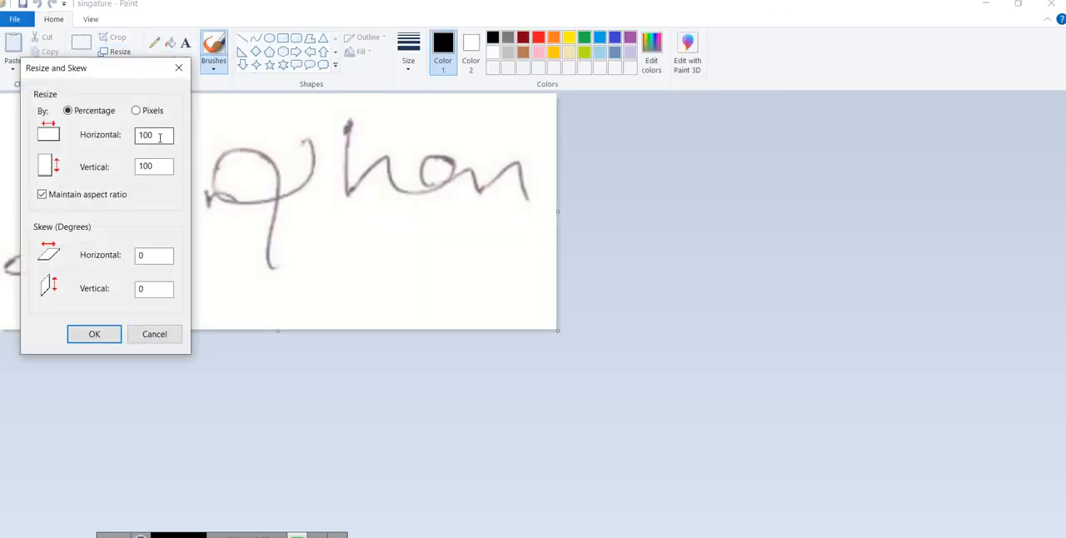
{"action": "key", "text": "BackSpace"}
{"action": "key", "text": "BackSpace"}
{"action": "key", "text": "BackSpace"}
{"action": "type", "text": "50"}
{"action": "left_click", "coordinate": [89, 335]}
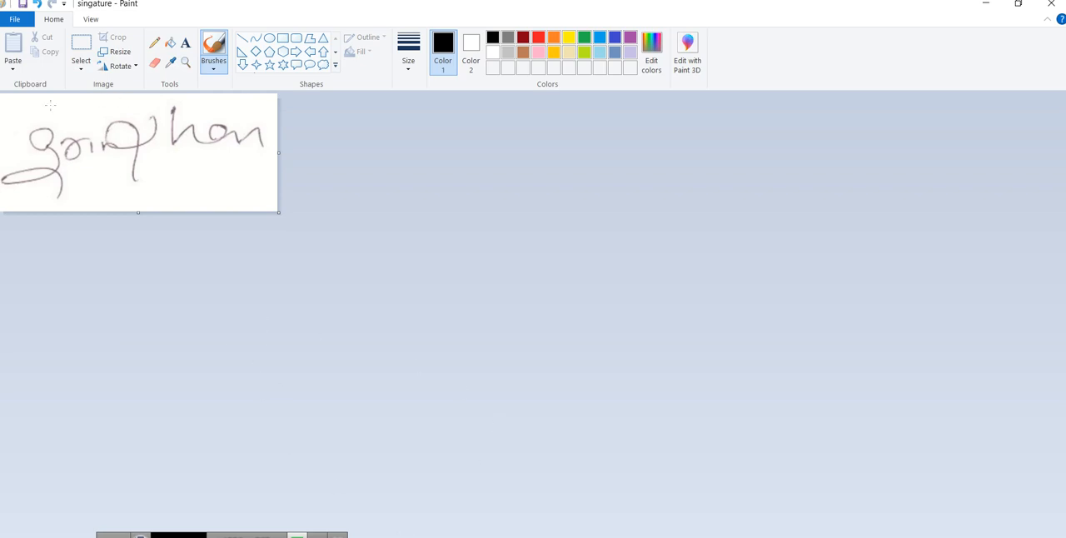
Resize the signature image again, to 80 percent of its size
{"action": "left_click", "coordinate": [117, 52]}
{"action": "left_click", "coordinate": [165, 138]}
{"action": "key", "text": "BackSpace"}
{"action": "key", "text": "BackSpace"}
{"action": "key", "text": "BackSpace"}
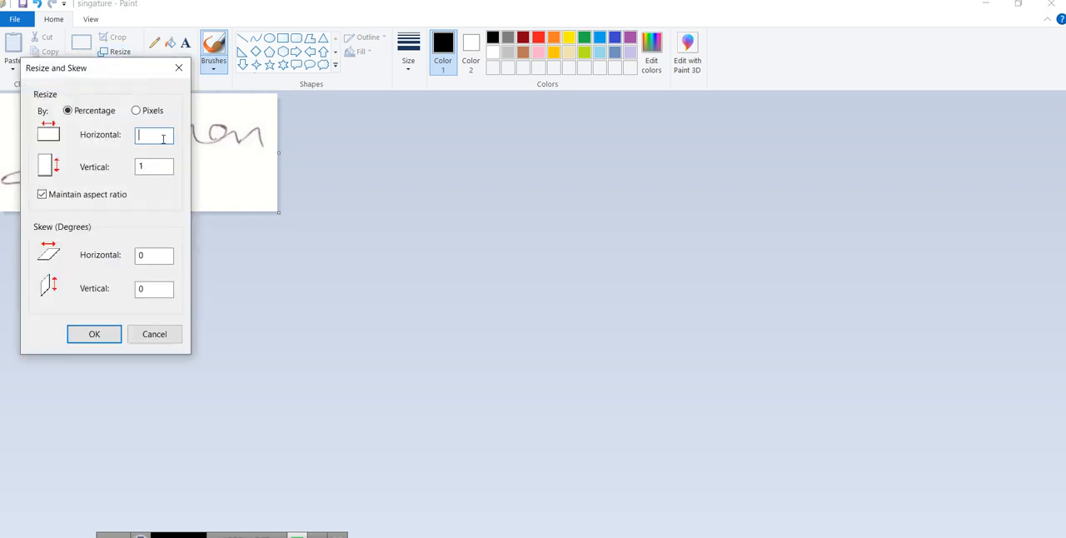
{"action": "type", "text": "80"}
{"action": "left_click", "coordinate": [85, 341]}
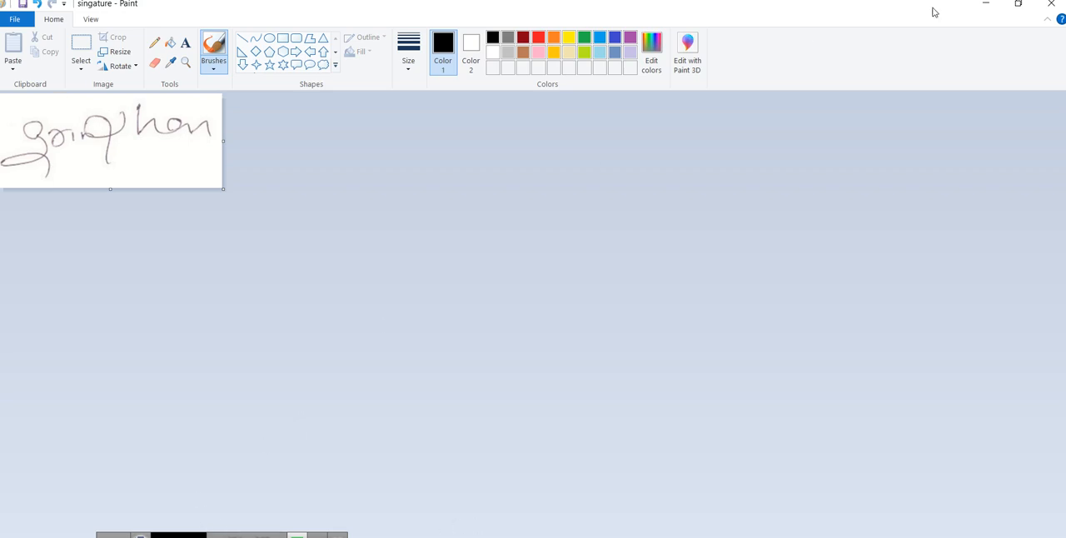
Close Paint with the resized signature saved, and choose singature.jpg as the Signature Image file
{"action": "left_click", "coordinate": [1051, 4]}
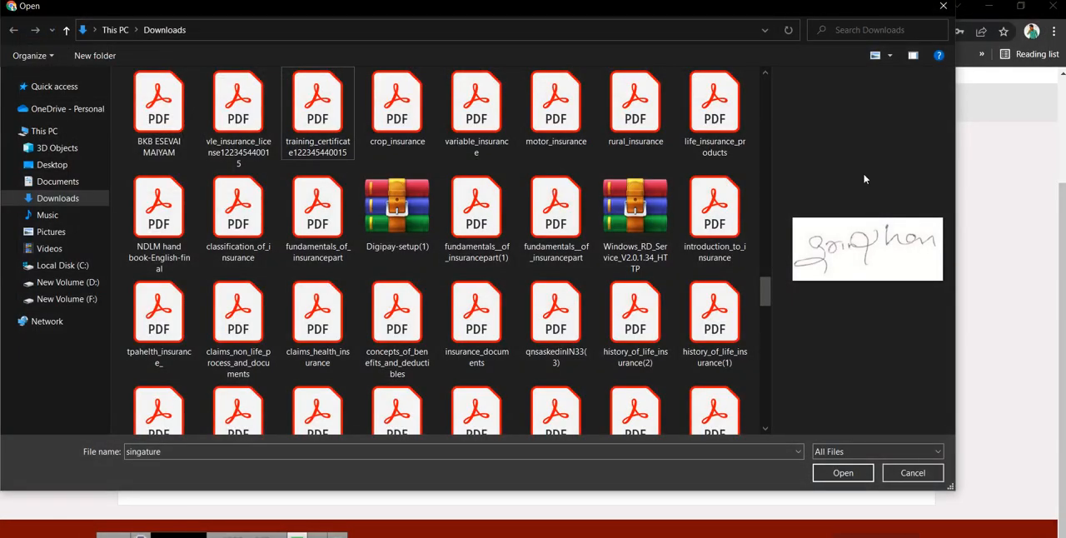
{"action": "left_click", "coordinate": [842, 471]}
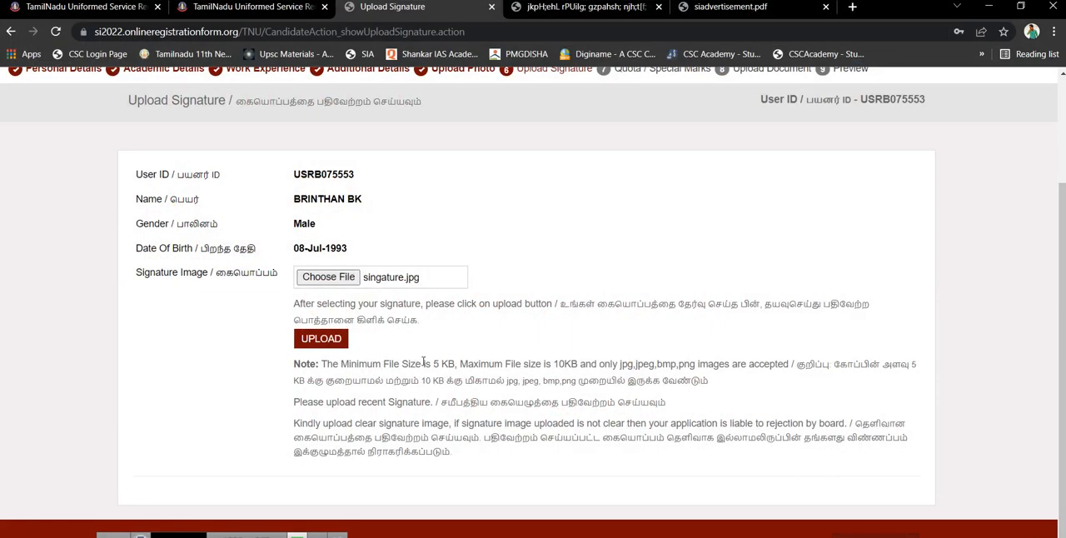
Upload the chosen signature image and continue to the Quota / Special Marks section
{"action": "left_click", "coordinate": [327, 340]}
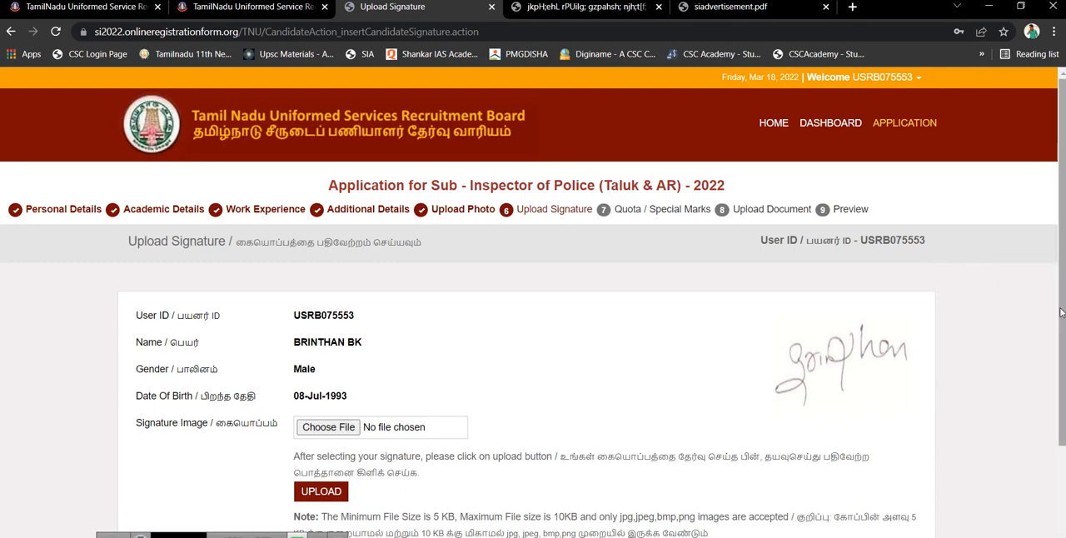
{"action": "scroll", "coordinate": [1058, 314], "scroll_direction": "down", "scroll_amount": 3}
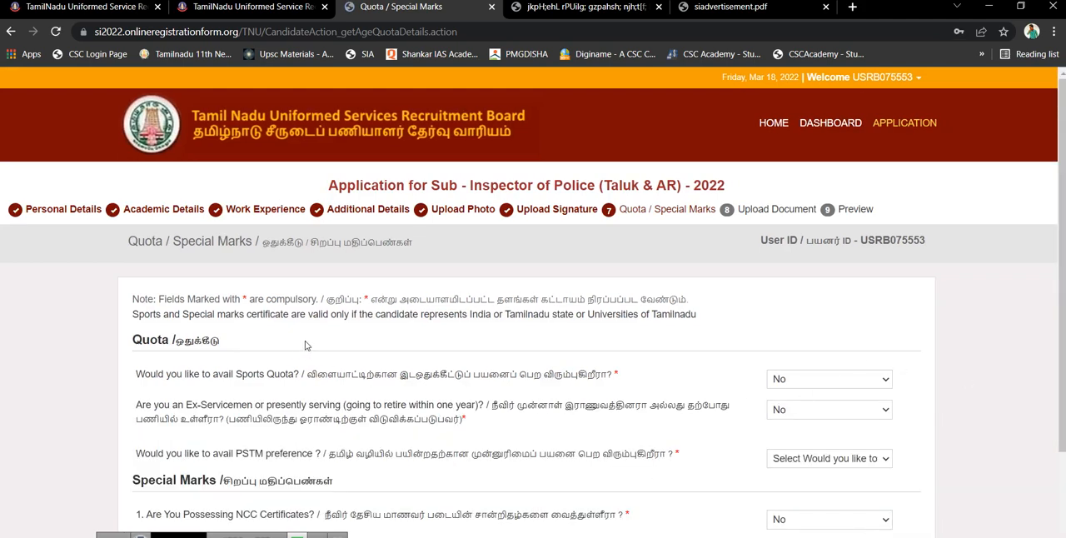
Answer No to the Sports Quota, Ex-Servicemen and PSTM preference questions in the Quota section
{"action": "left_click", "coordinate": [796, 382]}
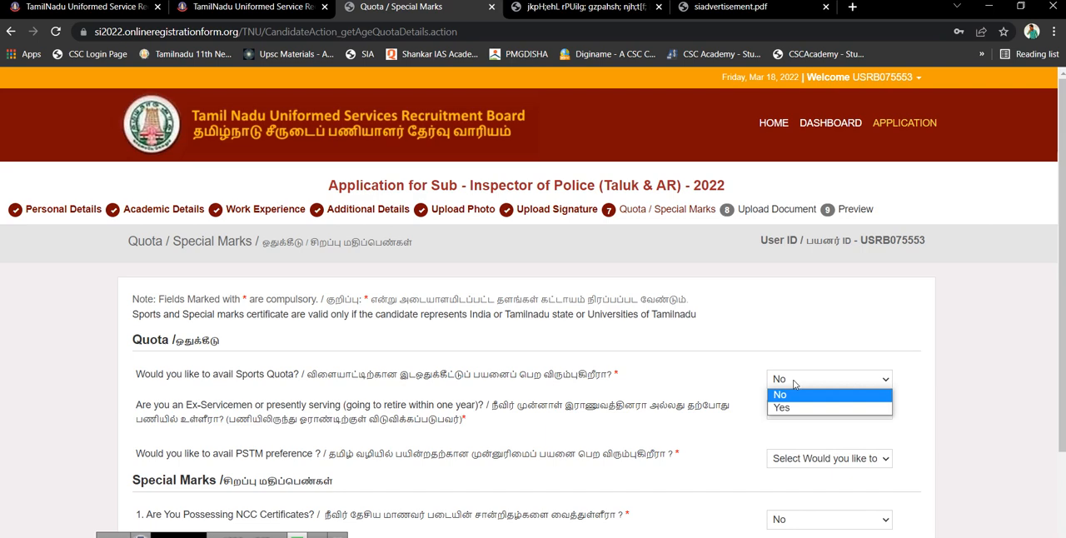
{"action": "left_click", "coordinate": [786, 396]}
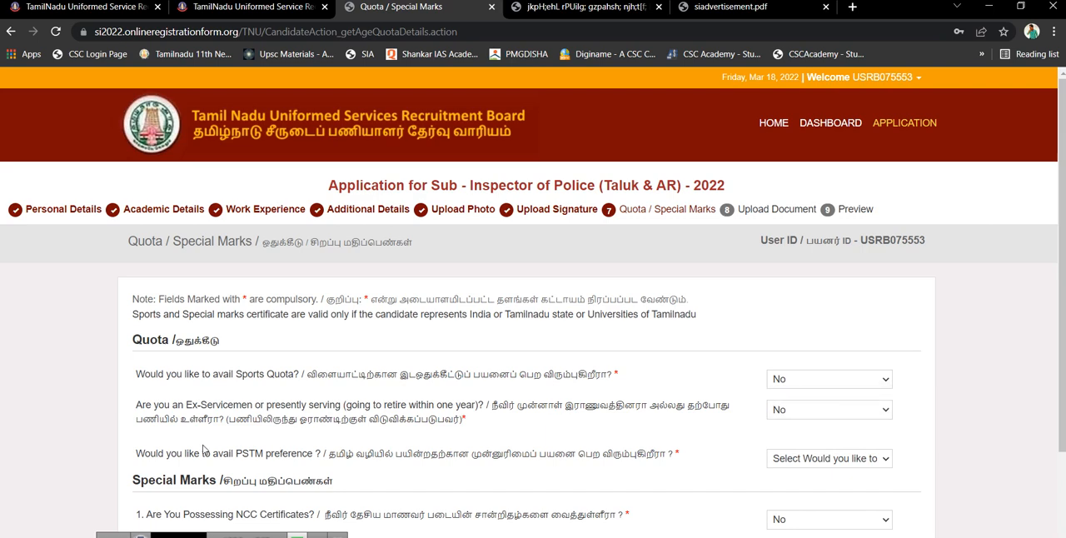
{"action": "left_click", "coordinate": [784, 415]}
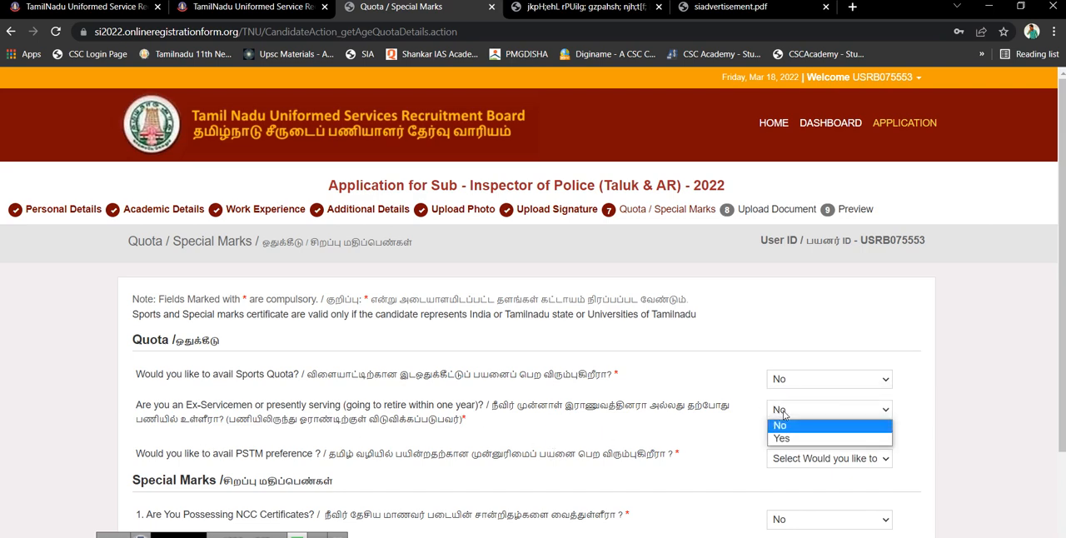
{"action": "left_click", "coordinate": [783, 428]}
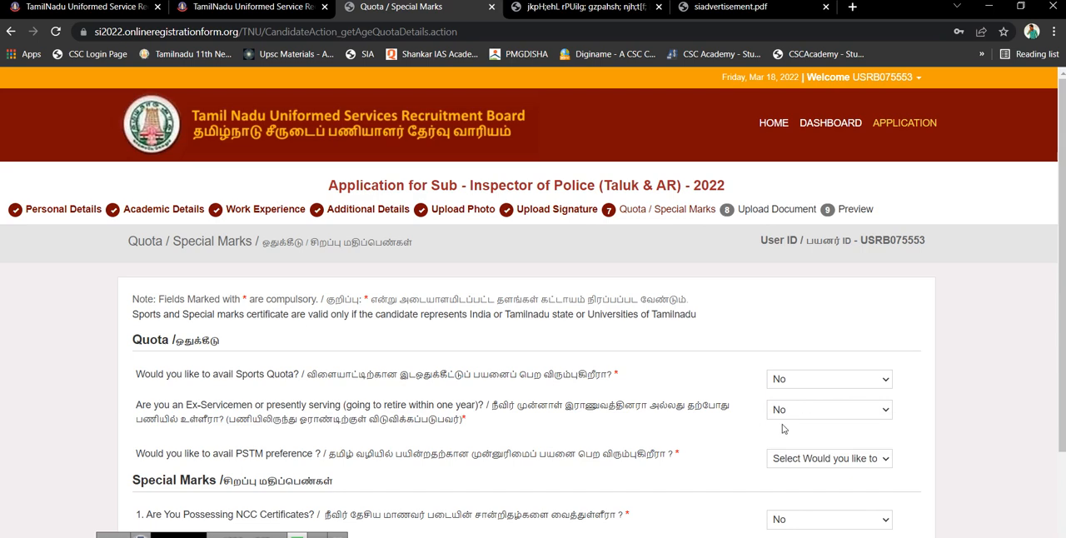
{"action": "left_click", "coordinate": [810, 464]}
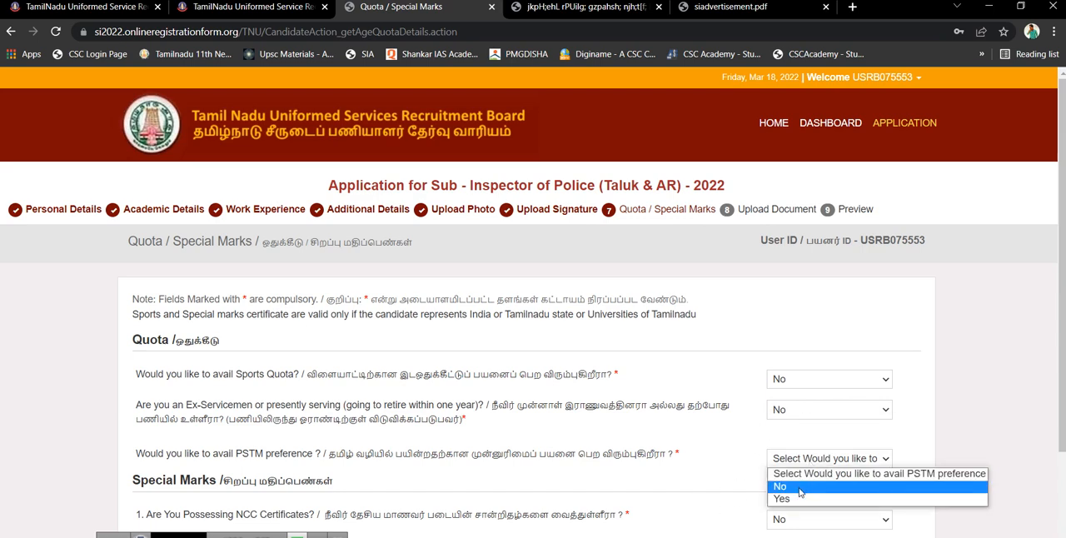
{"action": "left_click", "coordinate": [798, 487]}
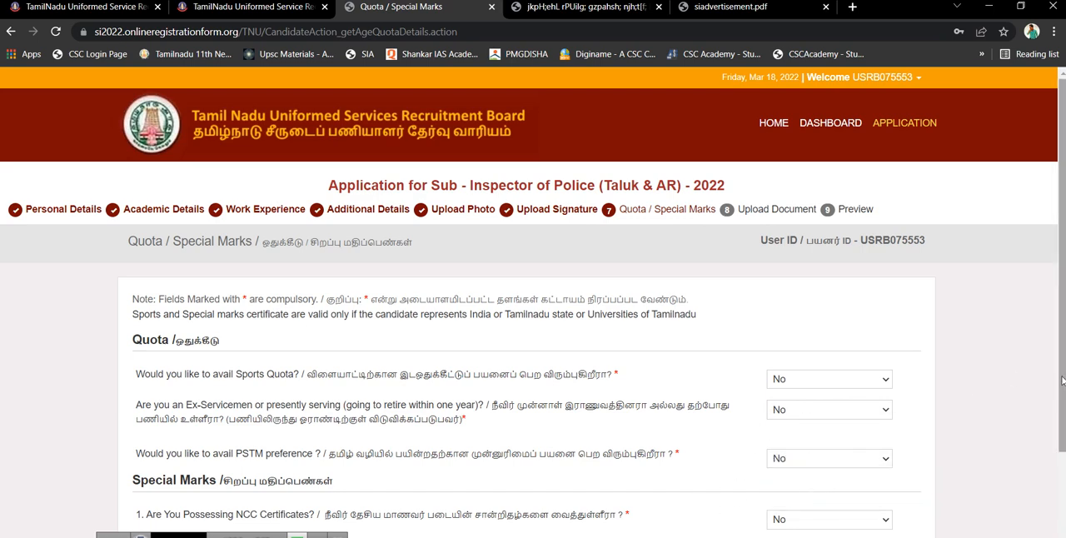
Answer No for NCC certificates, NSS certificates and special marks for sports, and save to continue to Upload Document
{"action": "left_click_drag", "start_coordinate": [1062, 381], "coordinate": [1064, 481]}
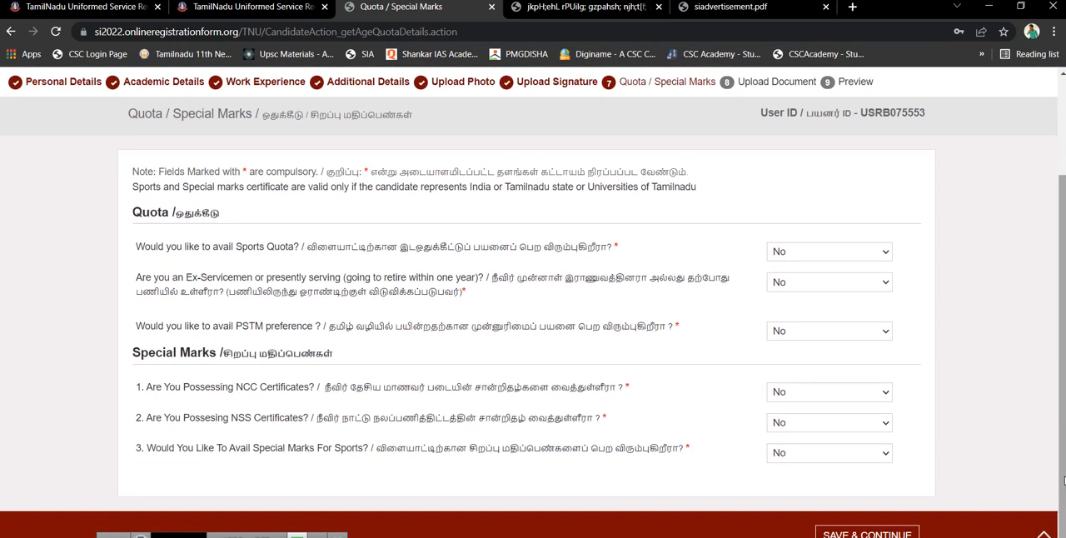
{"action": "left_click", "coordinate": [816, 396]}
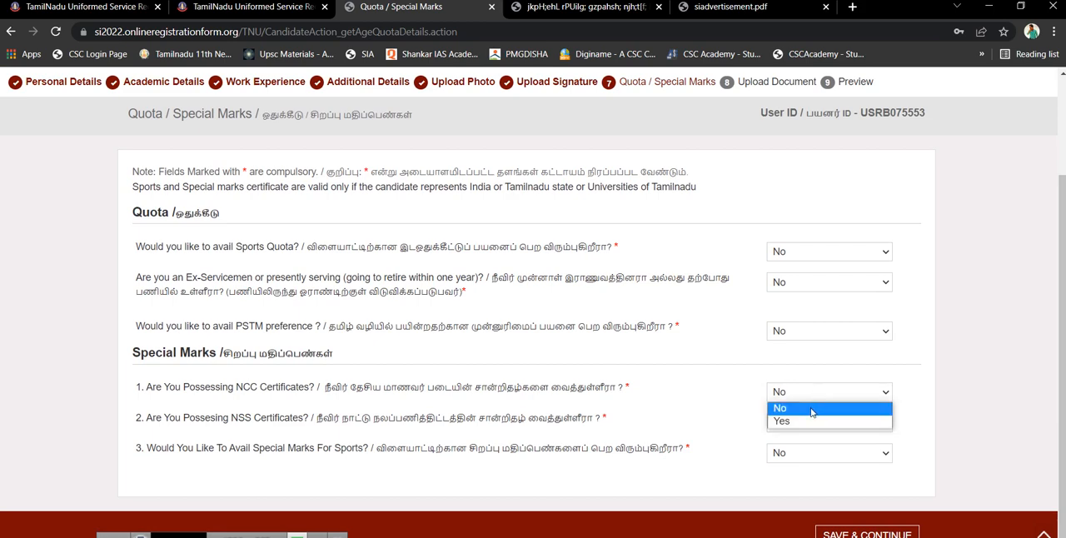
{"action": "left_click", "coordinate": [813, 410]}
{"action": "left_click", "coordinate": [808, 426]}
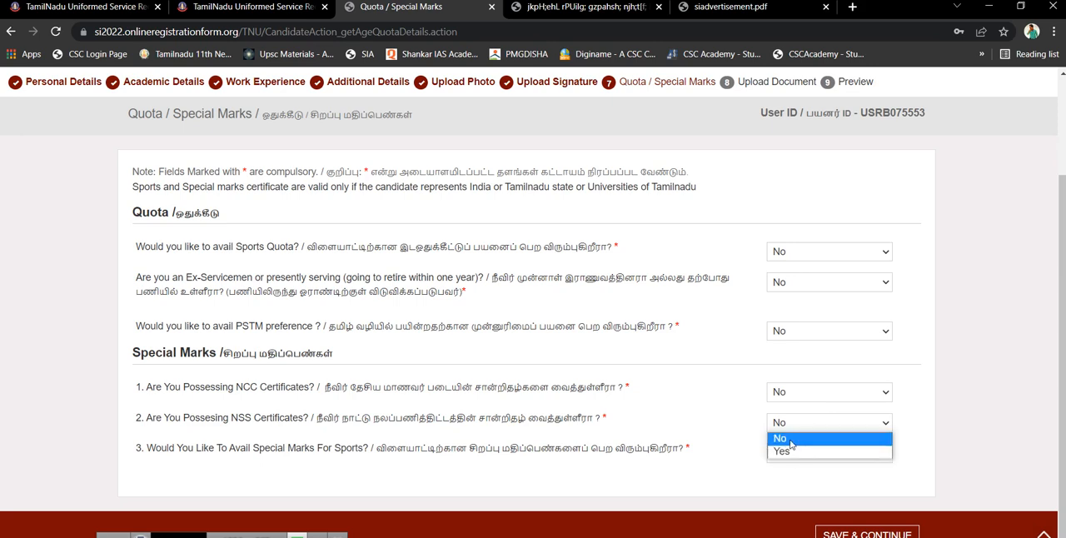
{"action": "left_click", "coordinate": [793, 440]}
{"action": "left_click", "coordinate": [790, 456]}
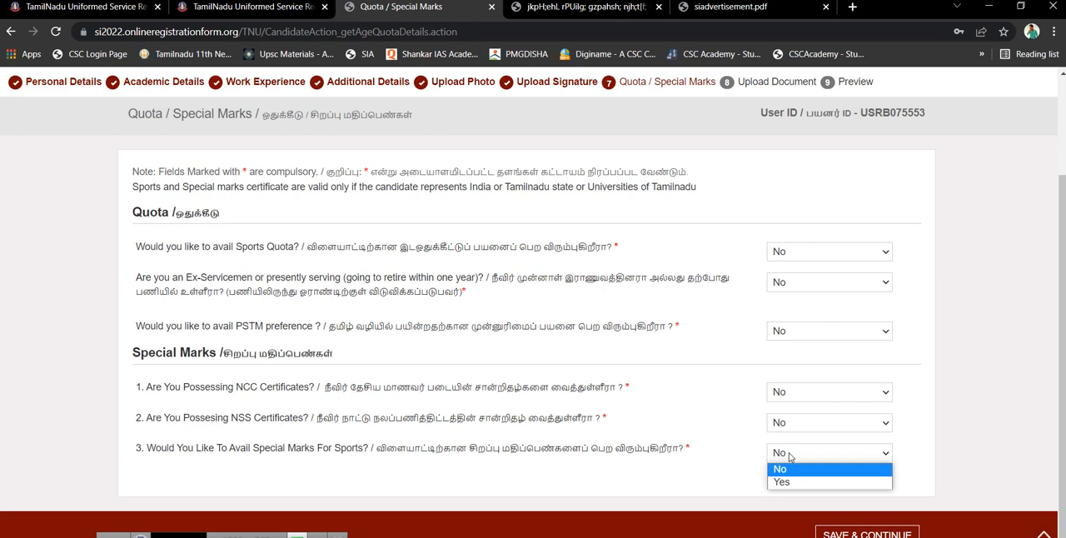
{"action": "left_click", "coordinate": [785, 470]}
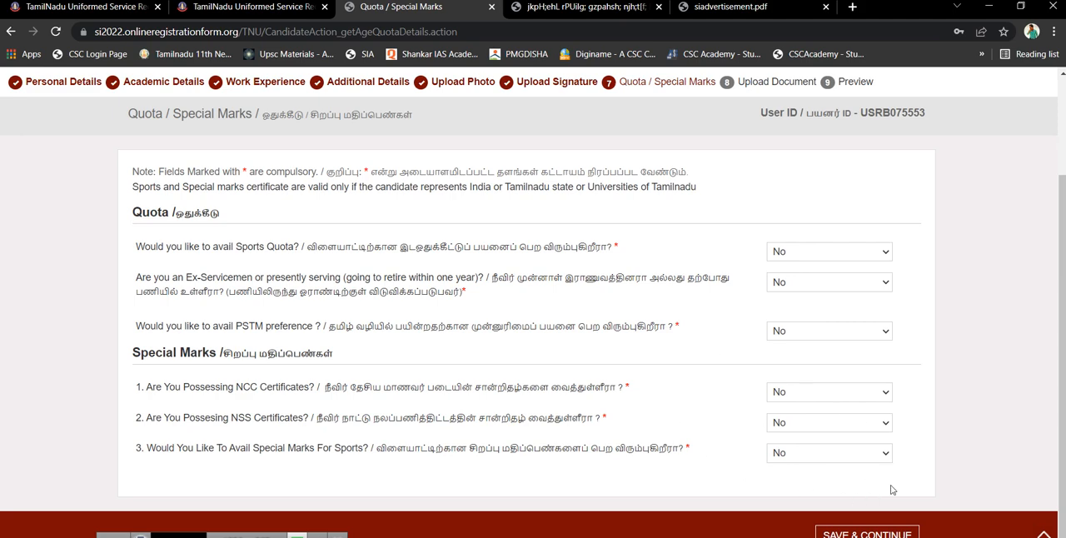
{"action": "left_click", "coordinate": [858, 534]}
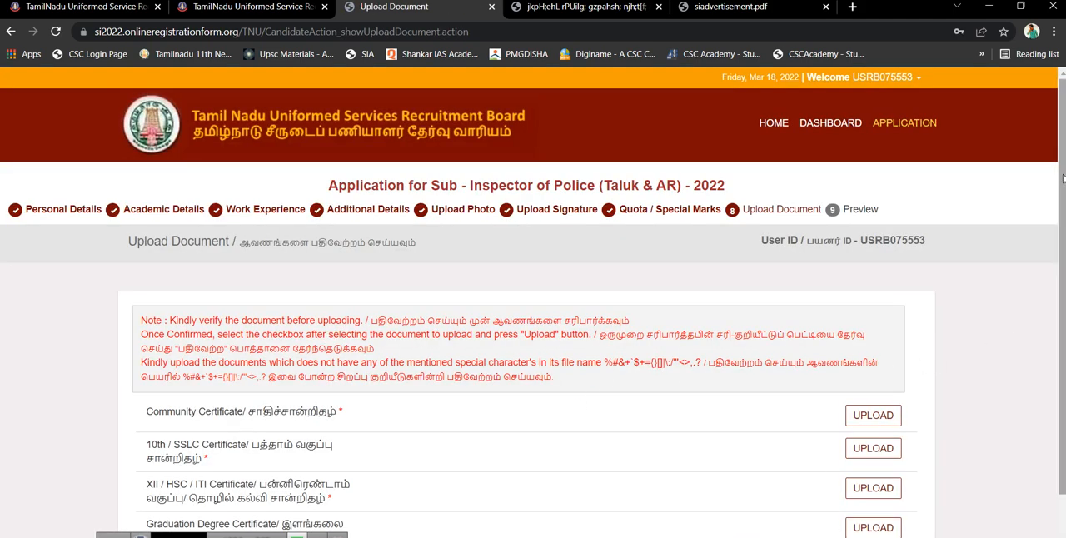
Try to upload the csctally about_us PDF from Downloads as the Community Certificate, confirming the selected file is correct
{"action": "scroll", "coordinate": [1063, 177], "scroll_direction": "down", "scroll_amount": 1}
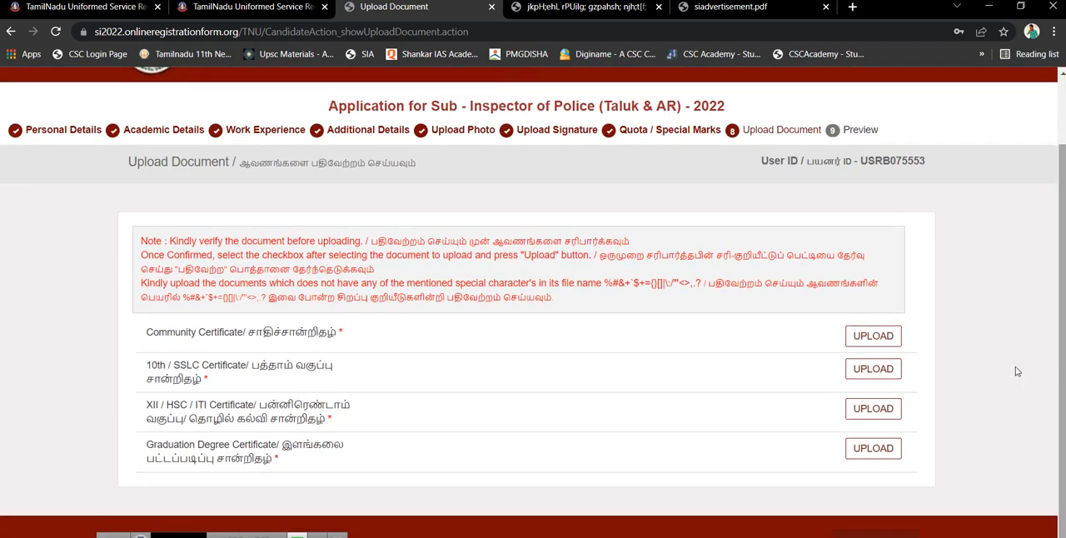
{"action": "left_click", "coordinate": [875, 337]}
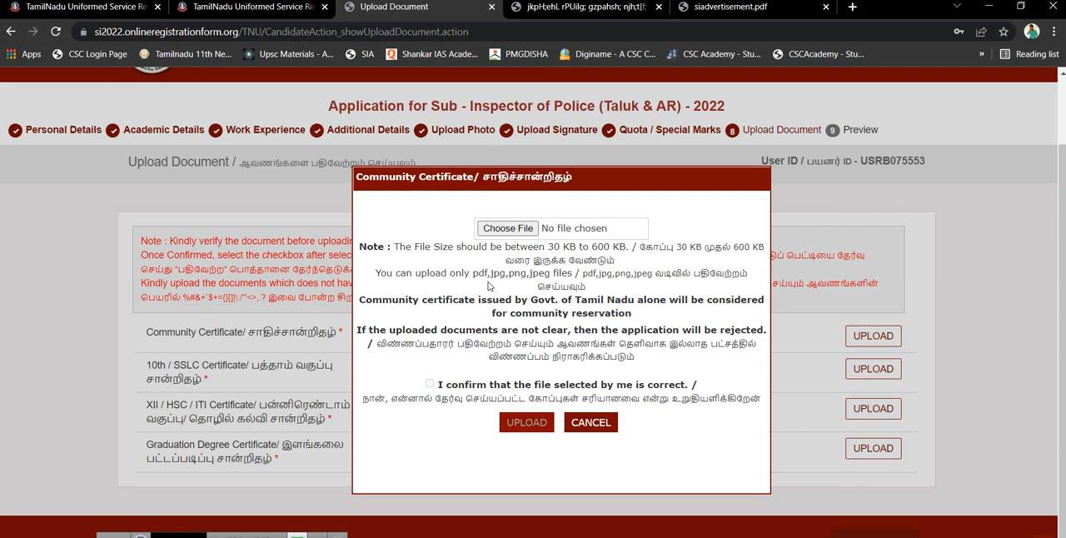
{"action": "left_click", "coordinate": [506, 228]}
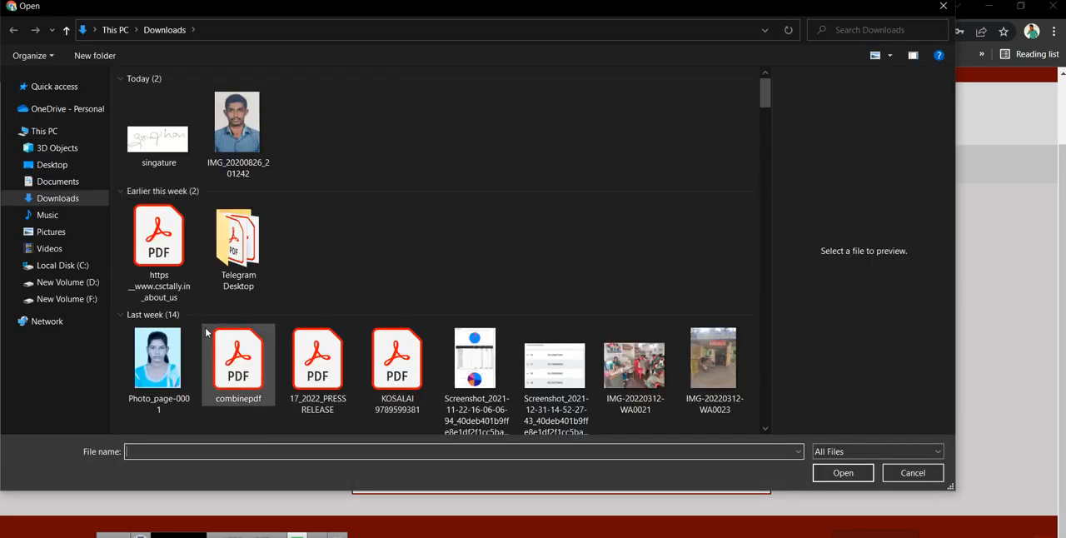
{"action": "left_click", "coordinate": [163, 268]}
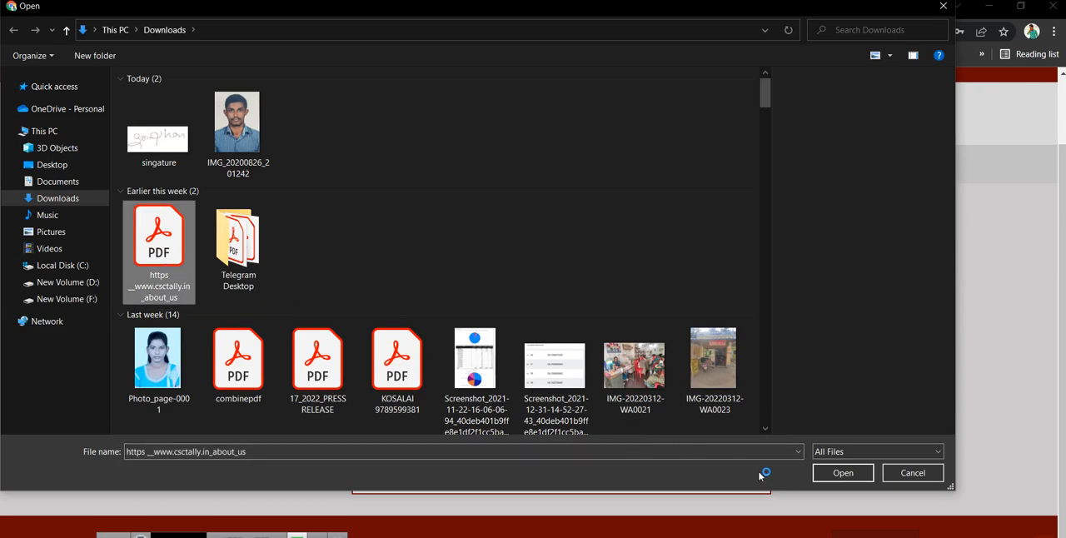
{"action": "left_click", "coordinate": [839, 475]}
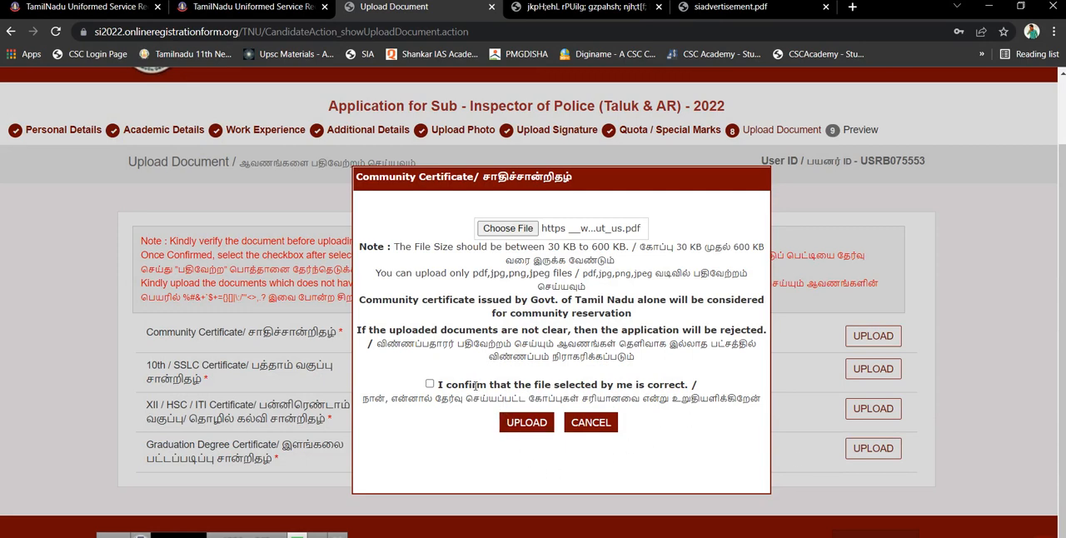
{"action": "left_click", "coordinate": [430, 385]}
{"action": "left_click", "coordinate": [533, 429]}
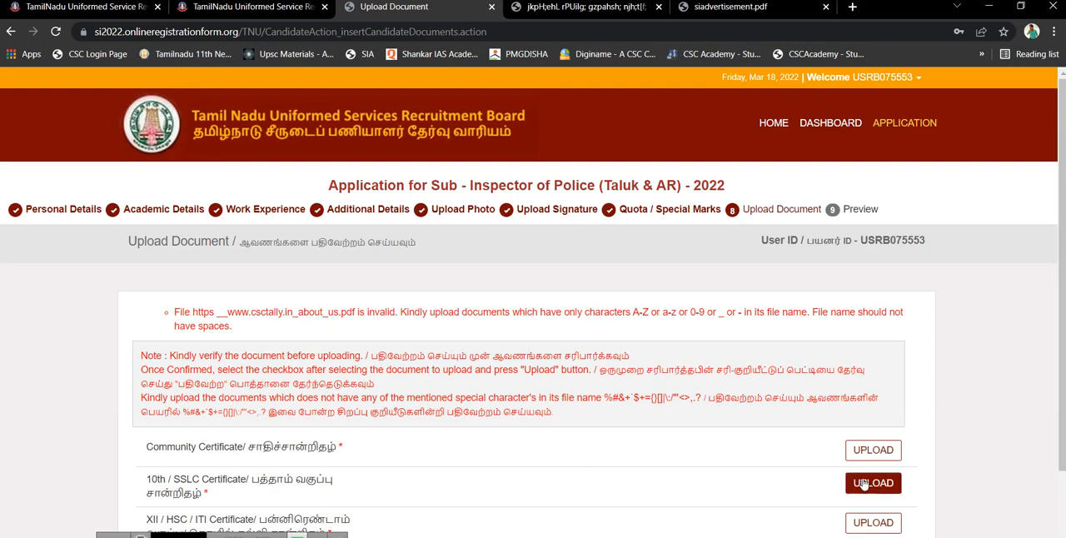
From the Community Certificate file selection, find the OBC Copy PDF in the Telegram Desktop folder inside Downloads
{"action": "left_click", "coordinate": [872, 451]}
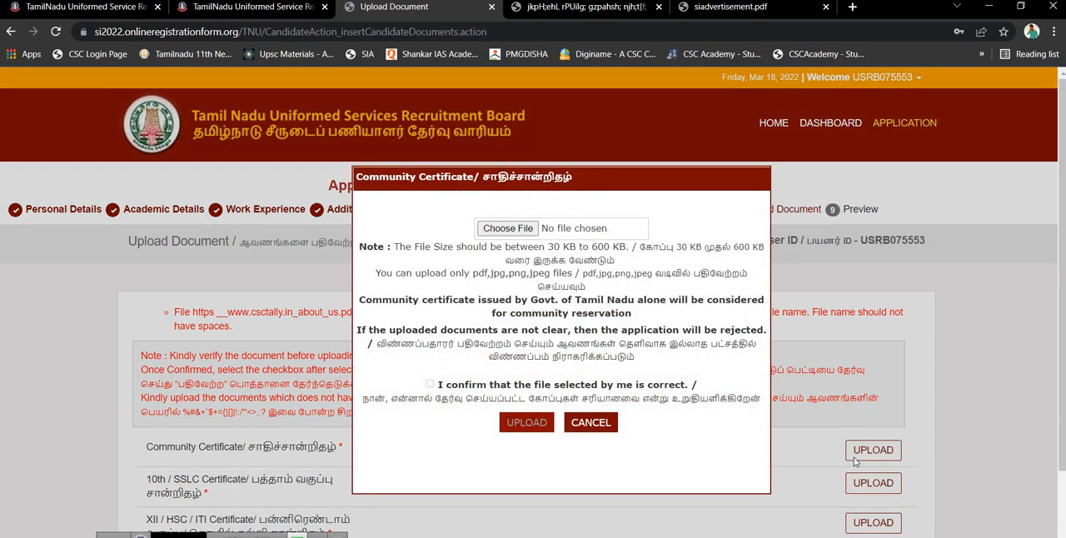
{"action": "left_click", "coordinate": [525, 229]}
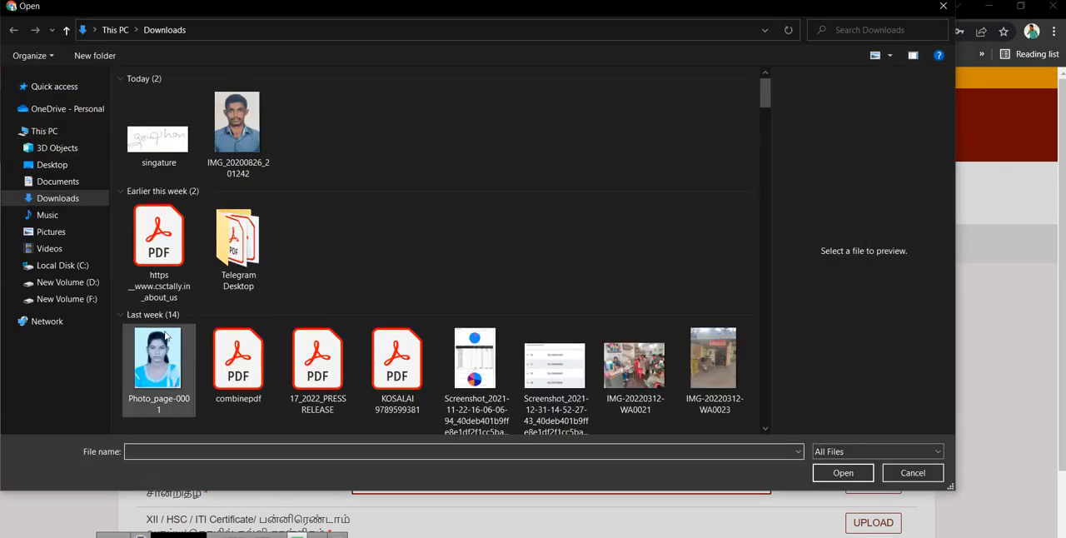
{"action": "double_click", "coordinate": [258, 260]}
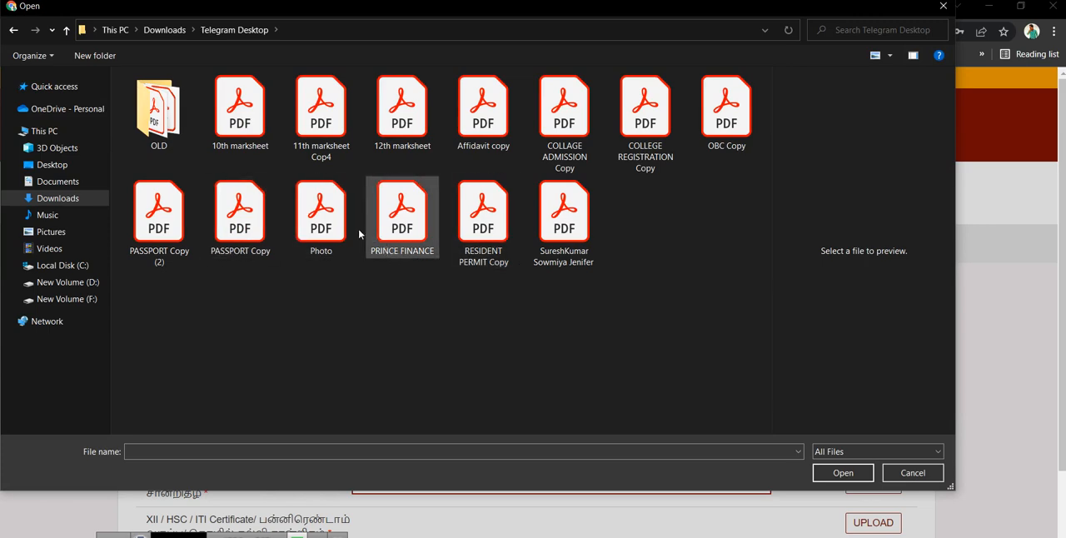
{"action": "left_click", "coordinate": [320, 218]}
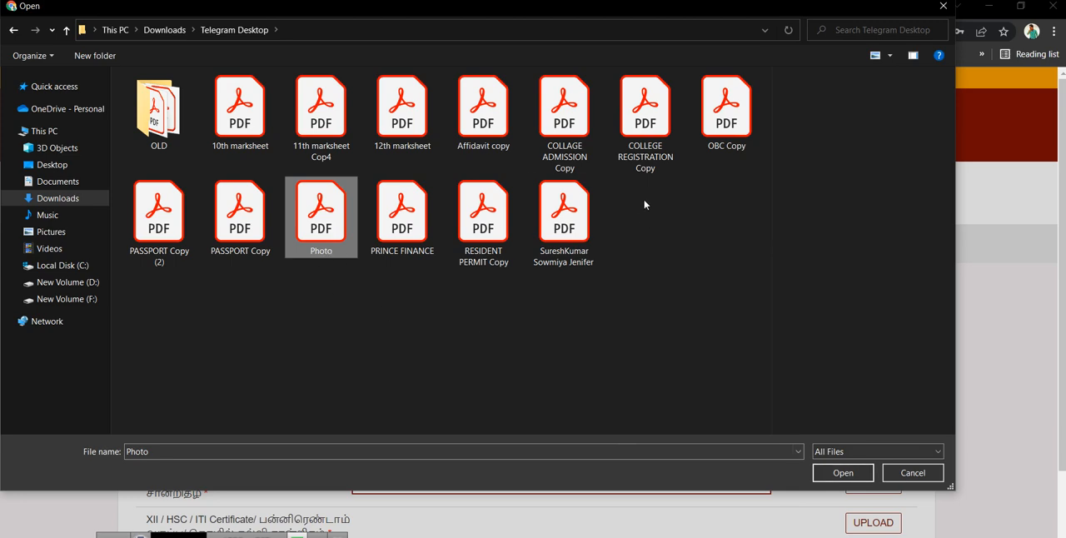
{"action": "left_click", "coordinate": [712, 140]}
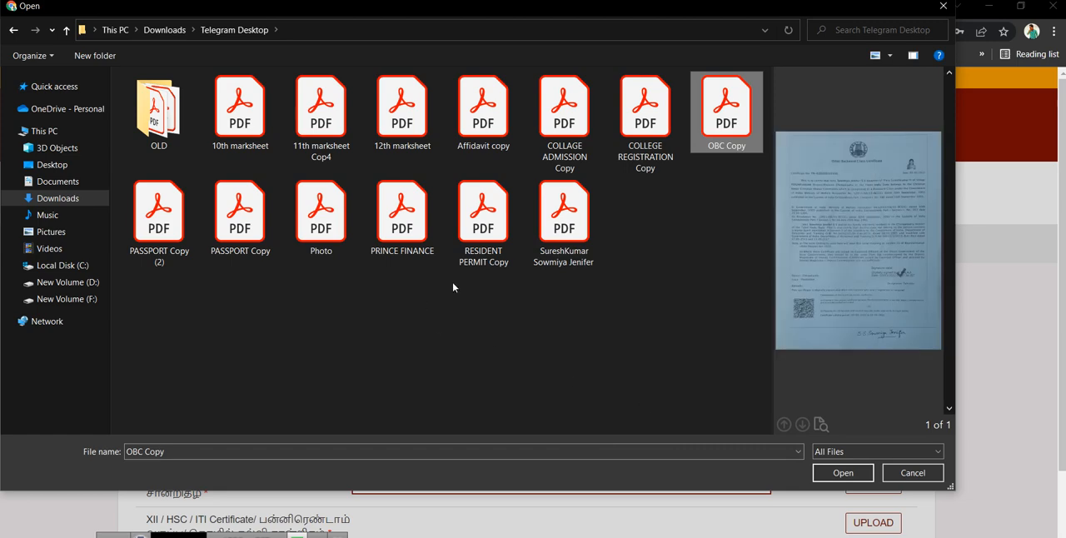
Rename the OBC Copy PDF as community
{"action": "left_click", "coordinate": [729, 215]}
{"action": "left_click", "coordinate": [727, 147]}
{"action": "right_click", "coordinate": [728, 143]}
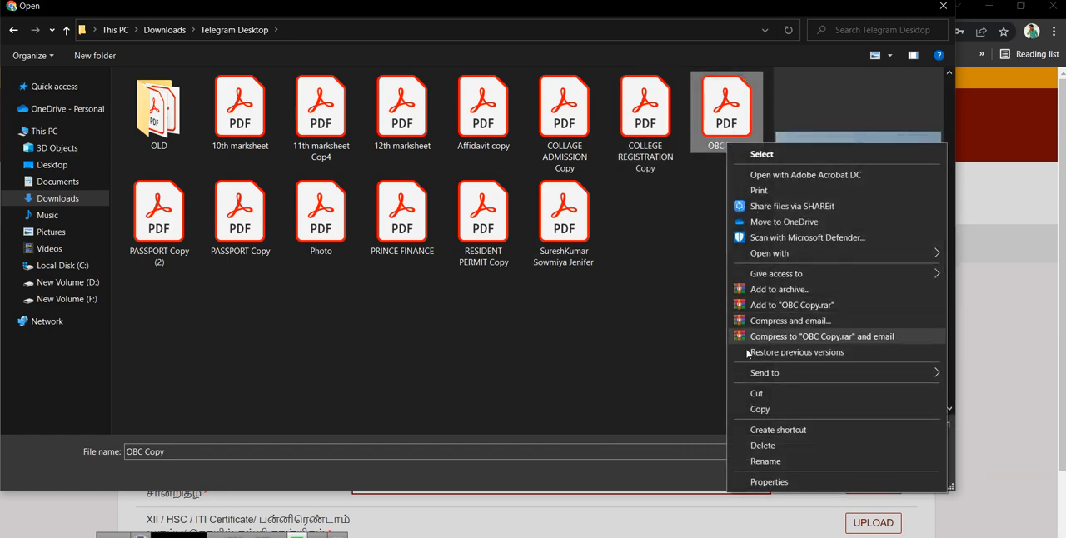
{"action": "left_click", "coordinate": [765, 462]}
{"action": "key", "text": "BackSpace"}
{"action": "type", "text": "community"}
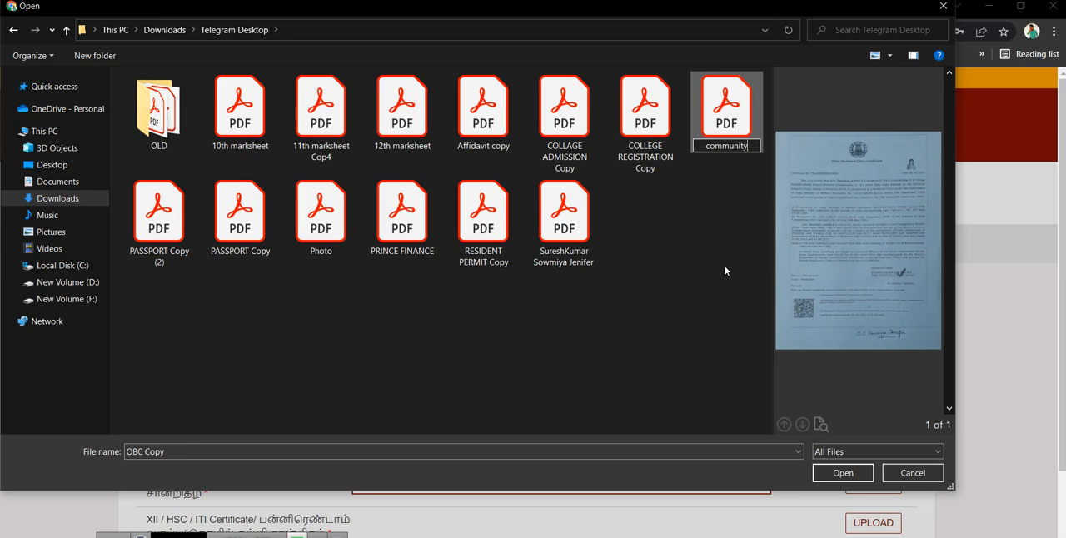
Choose community.pdf as the Community Certificate, confirm the selected file is correct and upload it
{"action": "left_click", "coordinate": [732, 117]}
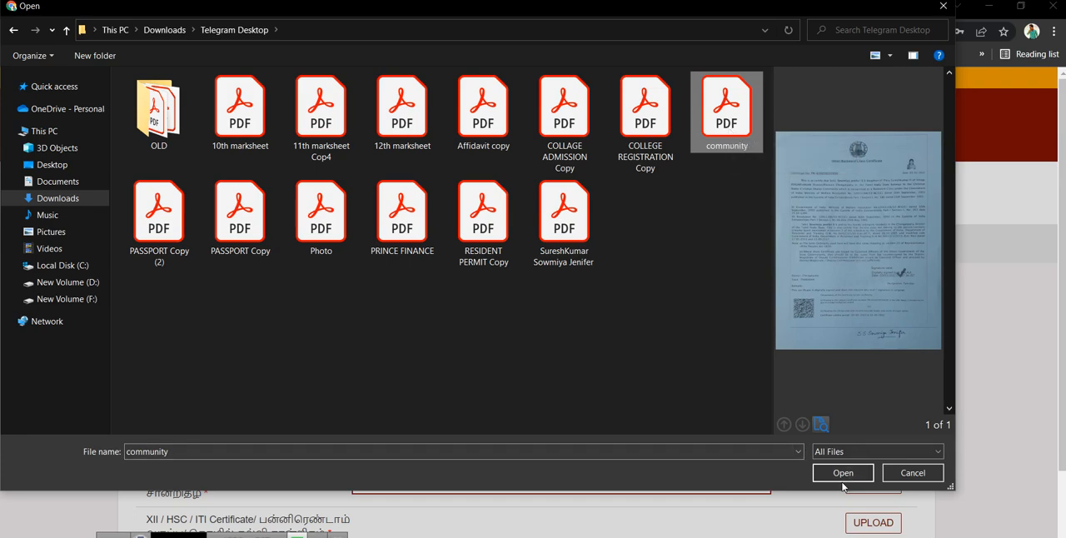
{"action": "left_click", "coordinate": [843, 485]}
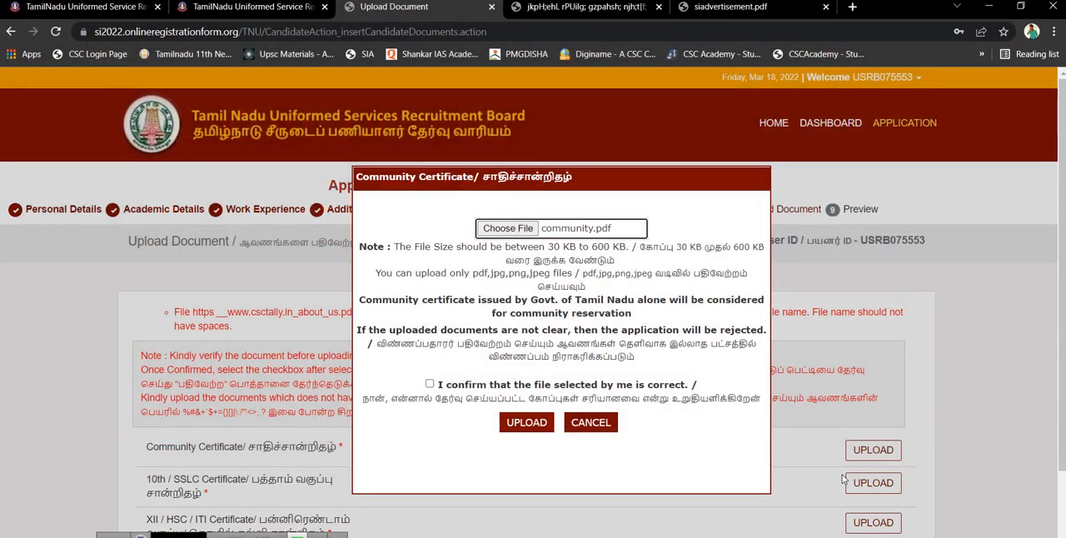
{"action": "left_click", "coordinate": [430, 384]}
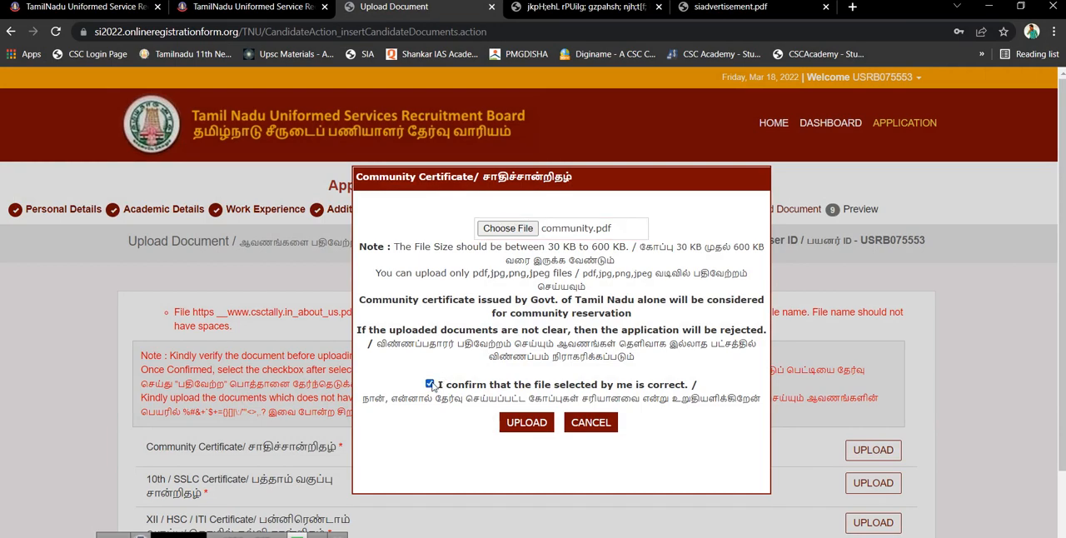
{"action": "left_click", "coordinate": [543, 426]}
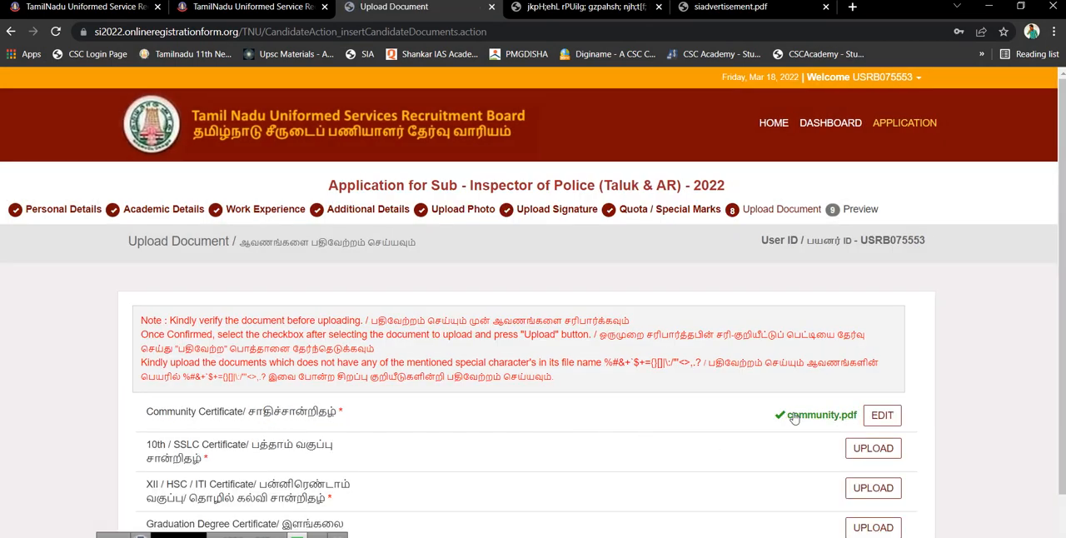
From the 10th / SSLC Certificate file selection, rename the 10th marksheet PDF in the Telegram Desktop folder as 10
{"action": "left_click", "coordinate": [873, 450]}
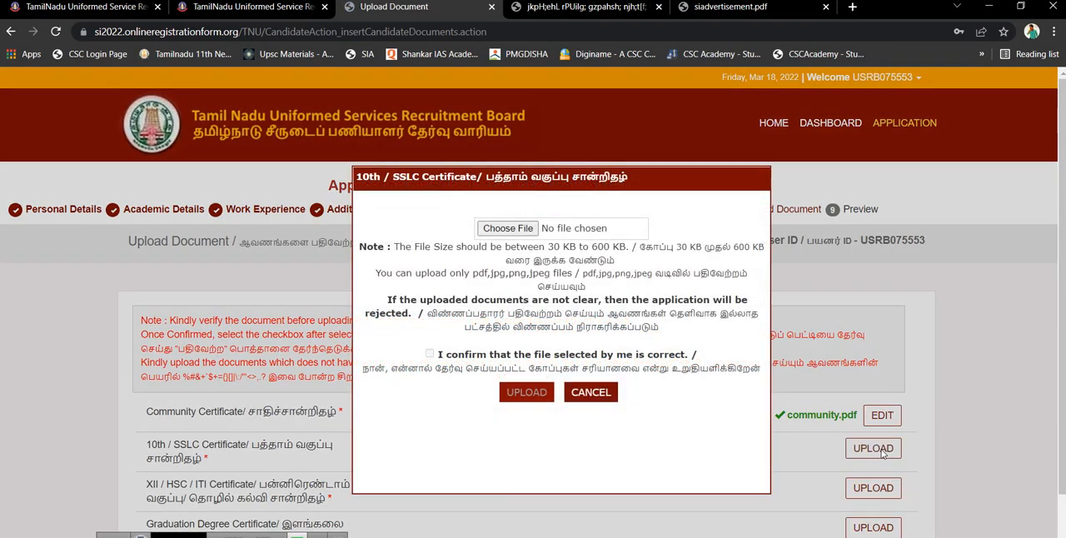
{"action": "left_click", "coordinate": [494, 234]}
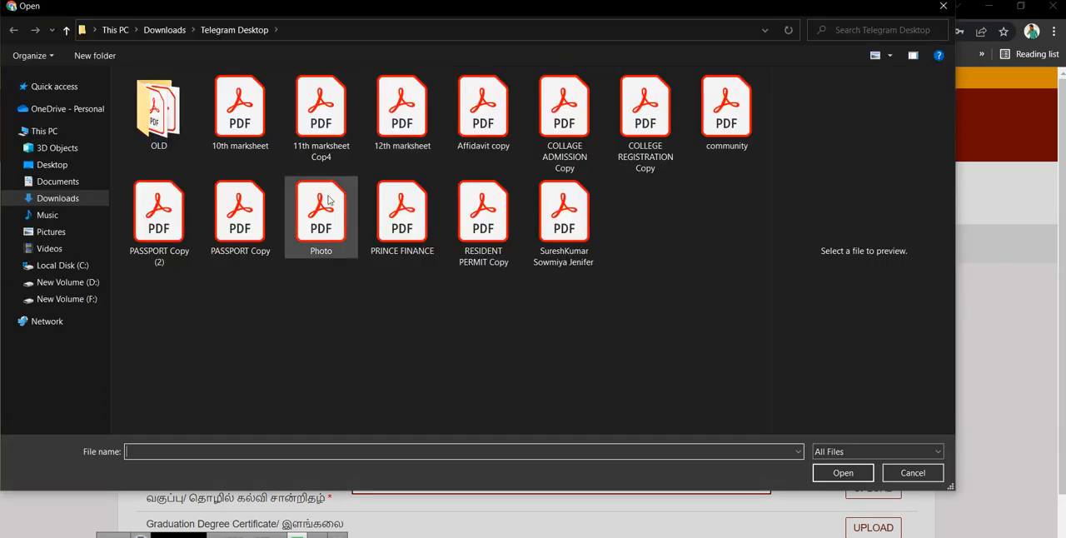
{"action": "left_click", "coordinate": [218, 124]}
{"action": "right_click", "coordinate": [218, 124]}
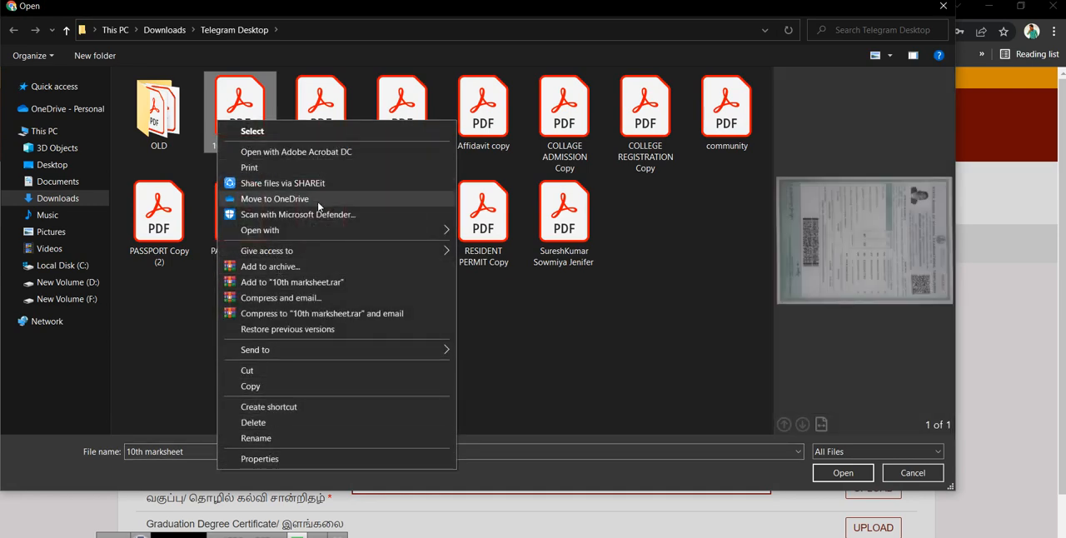
{"action": "left_click", "coordinate": [261, 439]}
{"action": "type", "text": "10"}
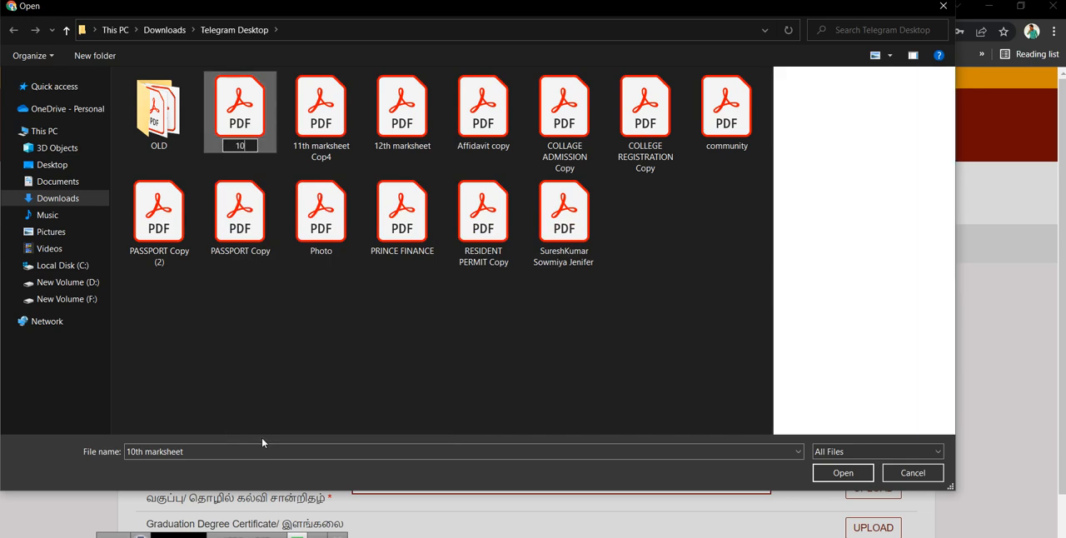
{"action": "left_click", "coordinate": [244, 386]}
Choose 10.pdf as the 10th / SSLC Certificate, confirm the selected file is correct and upload it
{"action": "left_click", "coordinate": [245, 139]}
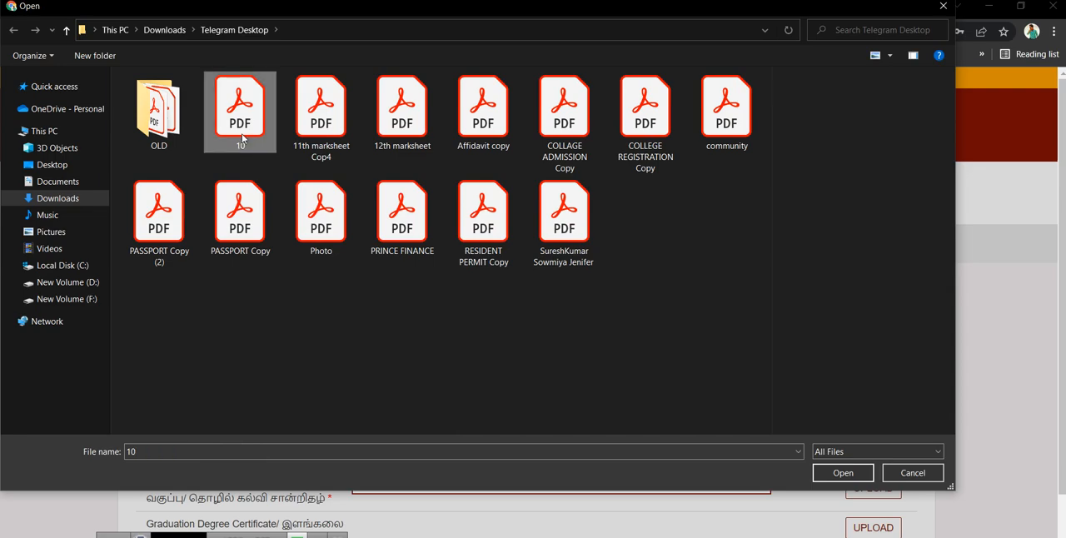
{"action": "left_click", "coordinate": [844, 473]}
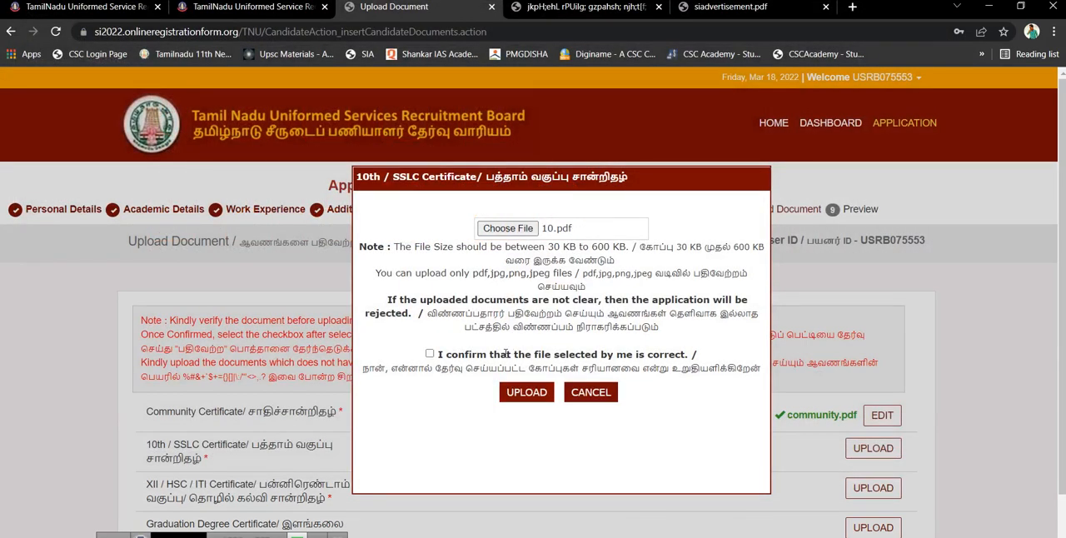
{"action": "left_click", "coordinate": [540, 395]}
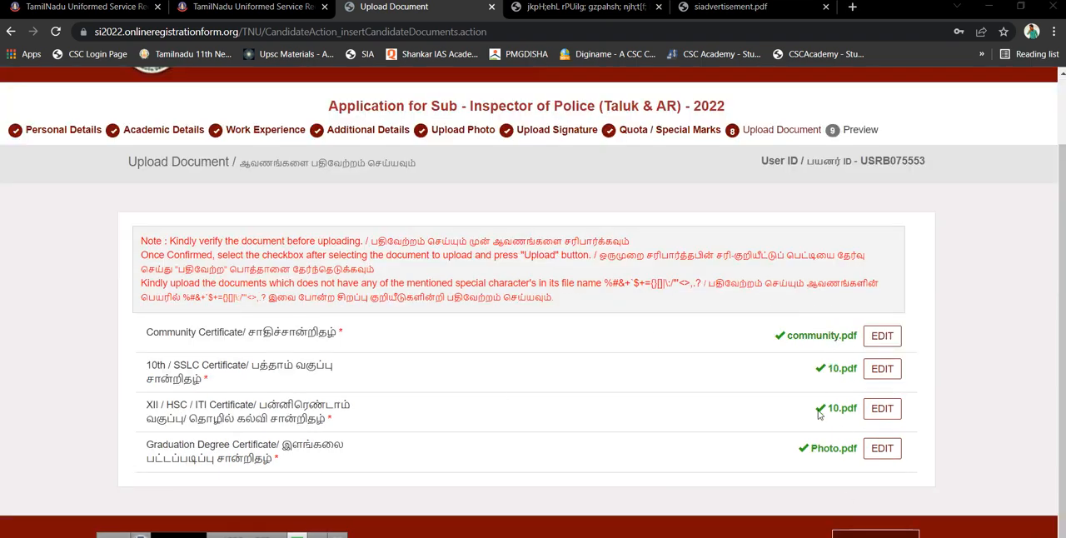
Continue from the uploaded documents to the application preview and try to proceed from the end of the preview page
{"action": "left_click", "coordinate": [866, 534]}
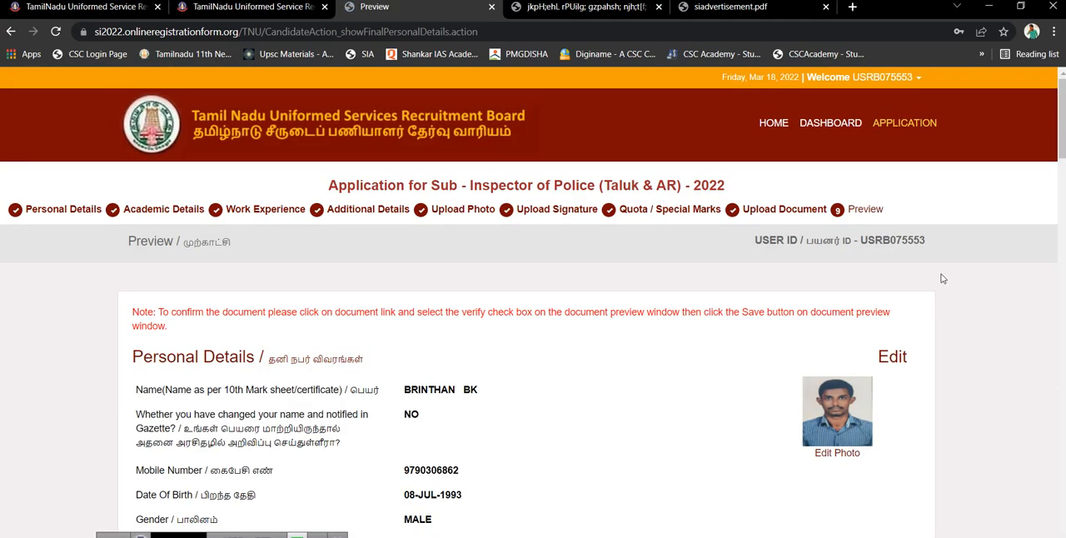
{"action": "left_click_drag", "start_coordinate": [1061, 150], "coordinate": [1061, 521]}
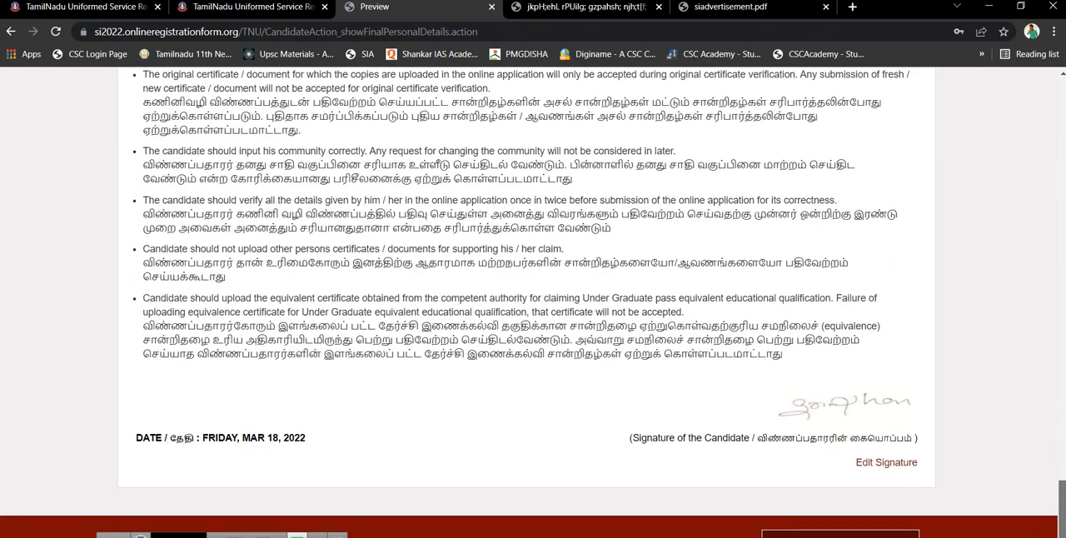
{"action": "mouse_move", "coordinate": [1061, 522]}
{"action": "left_mouse_down"}
{"action": "mouse_move", "coordinate": [1061, 533]}
{"action": "mouse_move", "coordinate": [1062, 513]}
{"action": "left_mouse_up"}
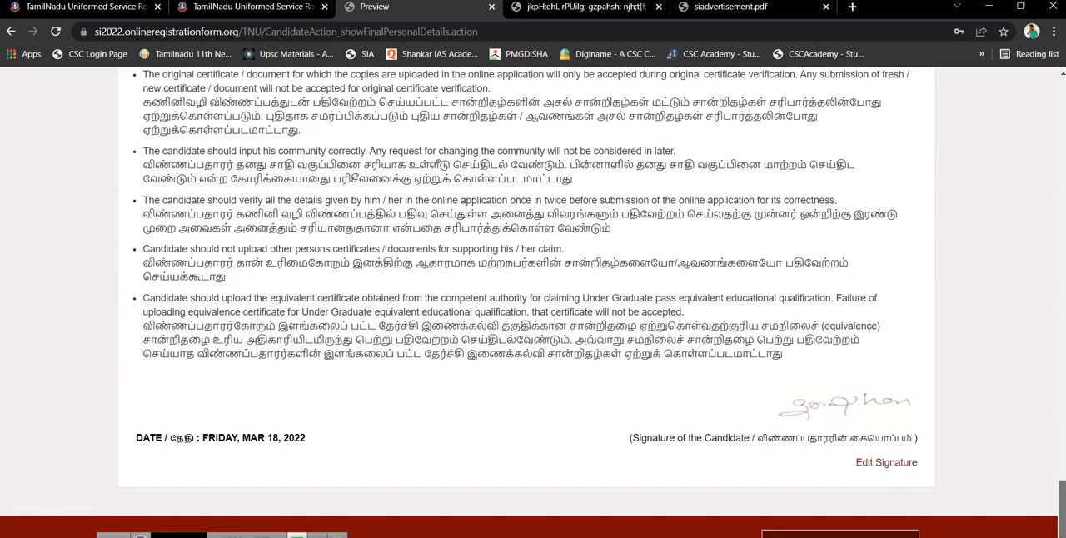
{"action": "left_click", "coordinate": [854, 535]}
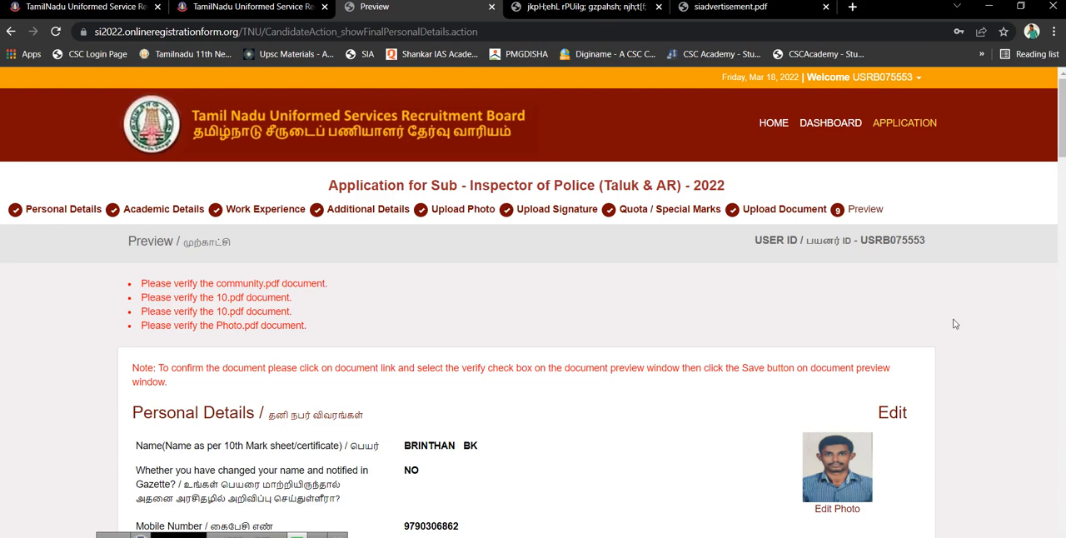
Review the document verification notices, the Documents section with its payment status, and the notes through to the candidate's signature
{"action": "mouse_move", "coordinate": [1061, 147]}
{"action": "left_mouse_down"}
{"action": "mouse_move", "coordinate": [1062, 214]}
{"action": "mouse_move", "coordinate": [1044, 141]}
{"action": "left_mouse_up"}
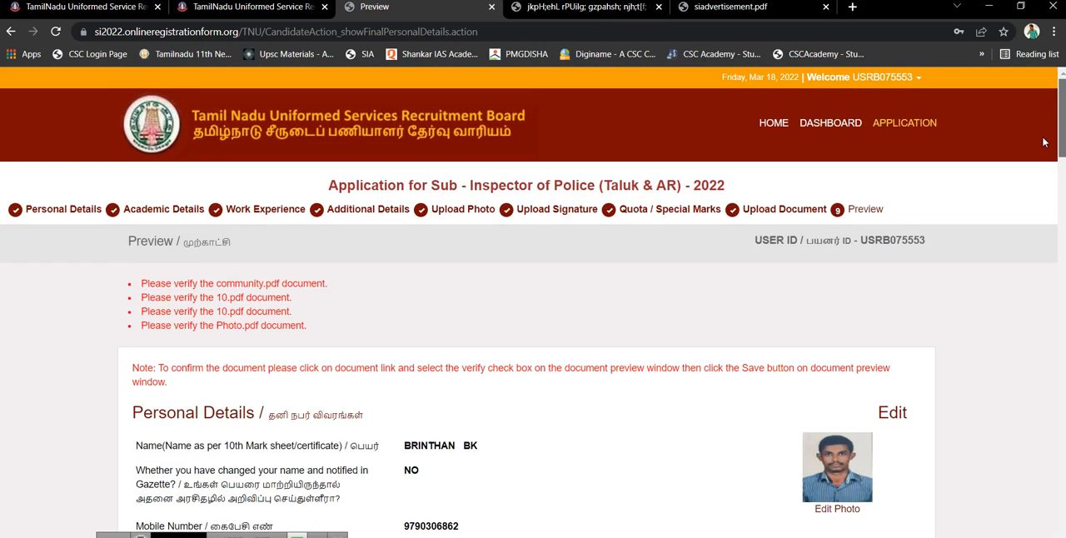
{"action": "mouse_move", "coordinate": [1043, 142]}
{"action": "left_mouse_down"}
{"action": "mouse_move", "coordinate": [1037, 534]}
{"action": "mouse_move", "coordinate": [1032, 133]}
{"action": "left_mouse_up"}
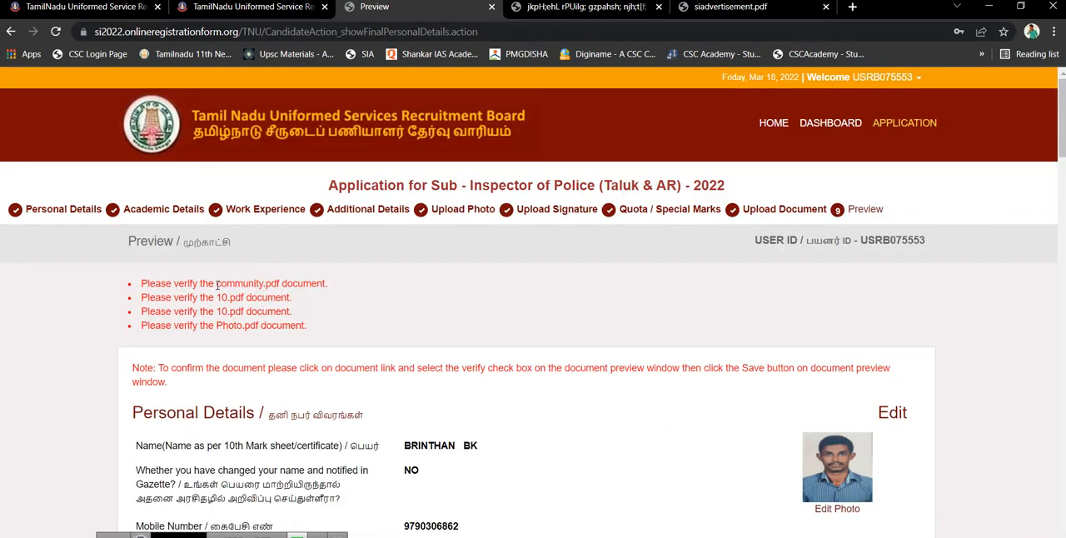
{"action": "left_click_drag", "start_coordinate": [1062, 117], "coordinate": [1062, 473]}
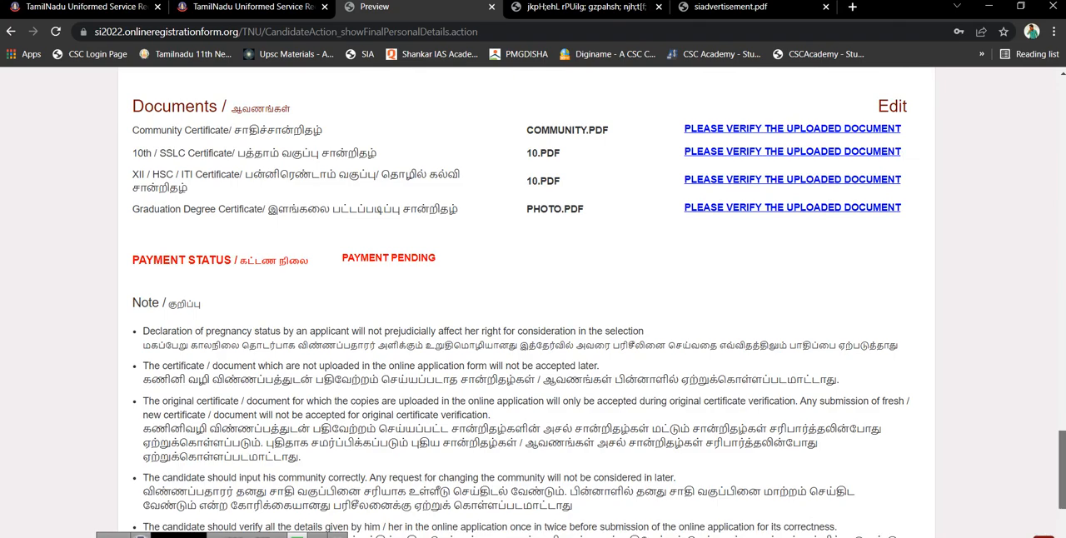
{"action": "left_click_drag", "start_coordinate": [1062, 473], "coordinate": [1062, 445]}
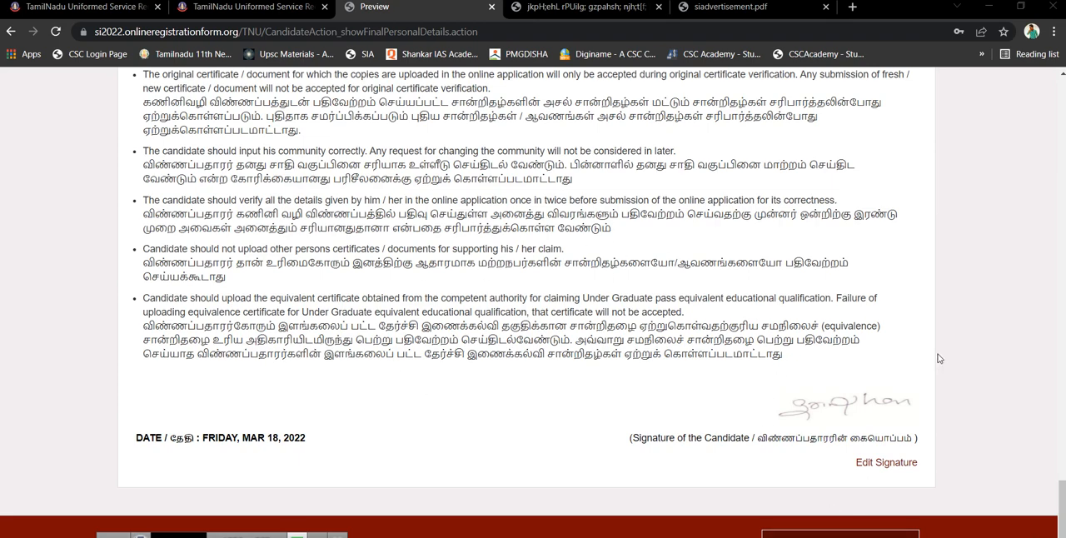
{"action": "mouse_move", "coordinate": [1061, 517]}
{"action": "left_mouse_down"}
{"action": "mouse_move", "coordinate": [1043, 262]}
{"action": "mouse_move", "coordinate": [1062, 509]}
{"action": "left_mouse_up"}
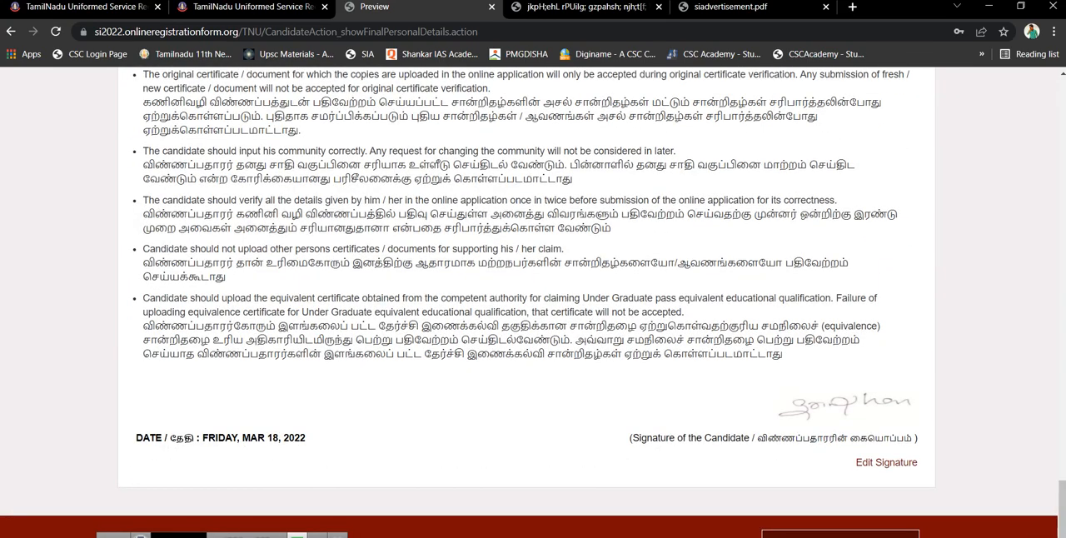